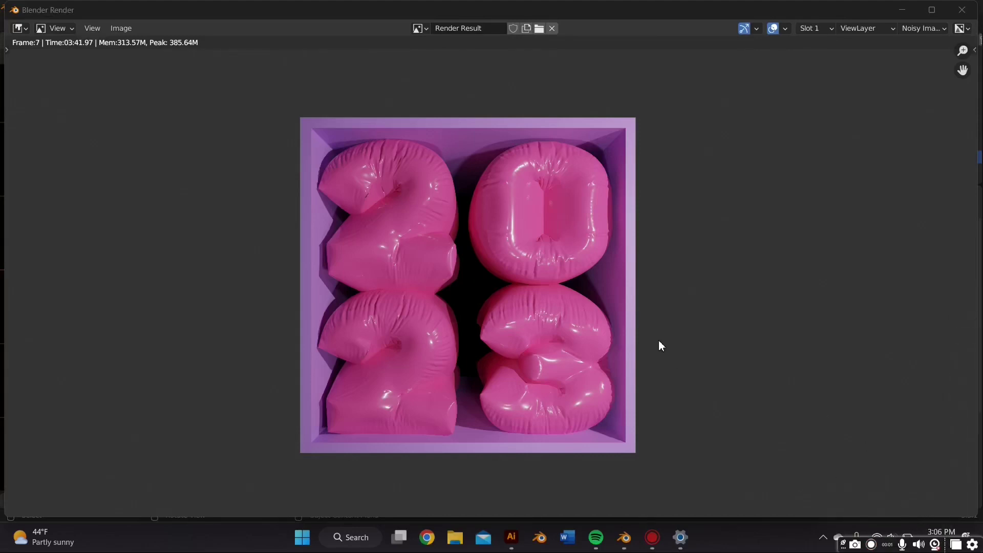
- Zoom in on the finished pink balloon 2023 render in the Image Editor
scroll(665, 343, "up", 1)
mouse_move(750, 351)
middle_mouse_down()
mouse_move(751, 340)
mouse_move(761, 347)
middle_mouse_up()
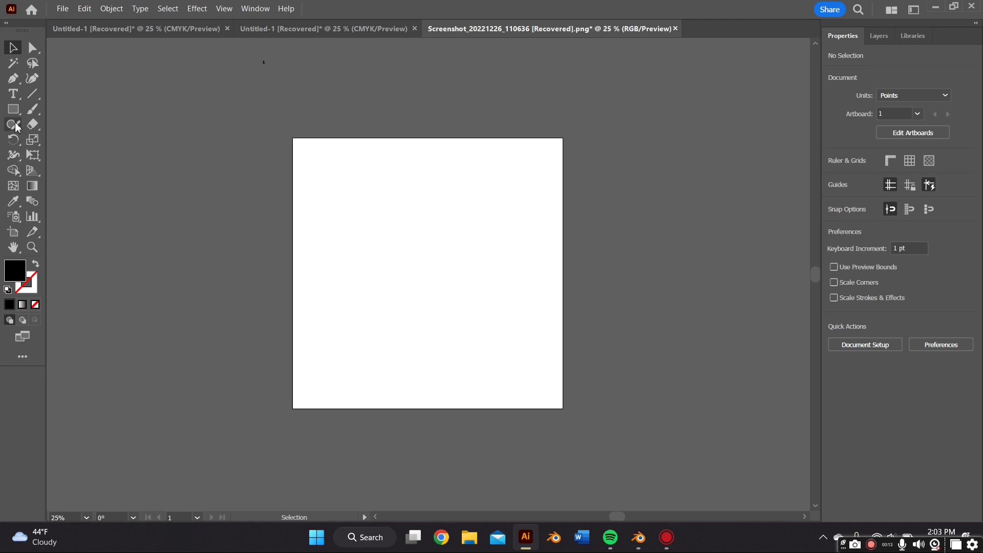
- Place a text object on the artboard and type 20 over 23 on two lines
left_click(12, 95)
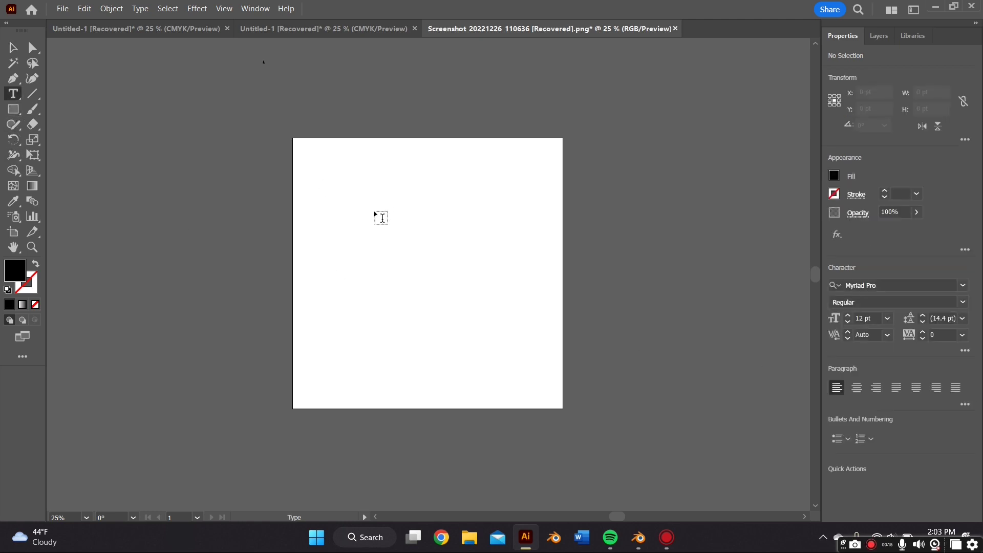
left_click(373, 211)
left_click(16, 48)
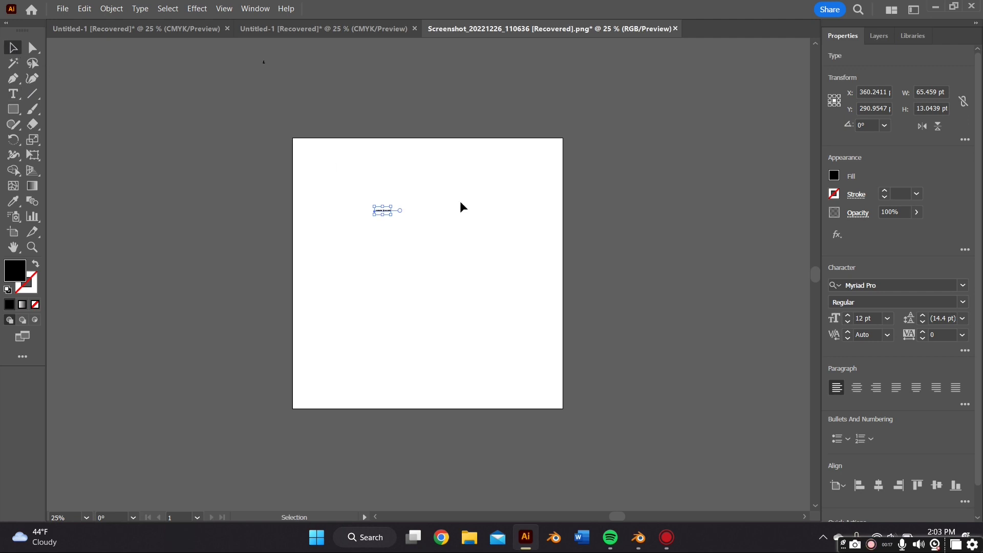
left_click_drag(374, 220, 499, 251)
double_click(506, 249)
key("ctrl+a")
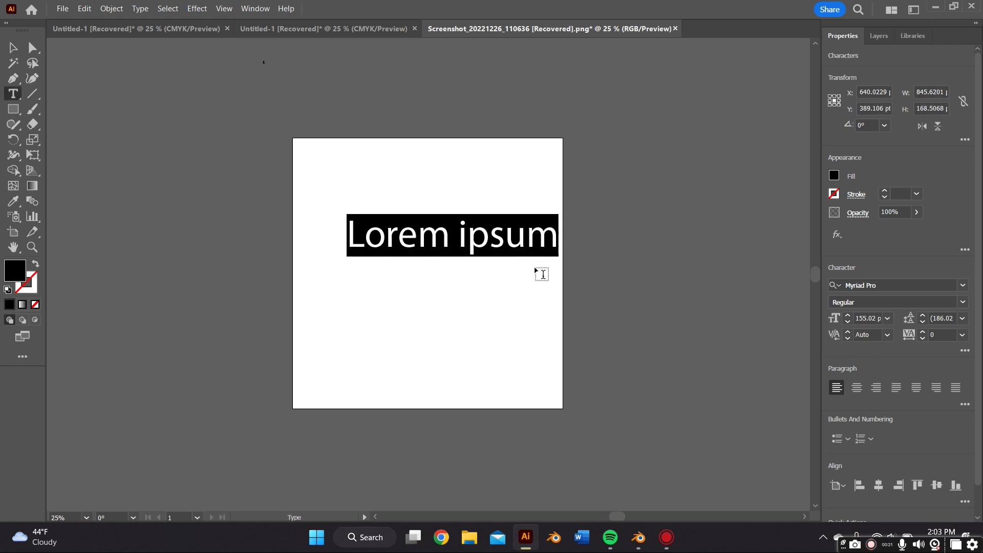
type("20")
key("Return")
type("3")
key("BackSpace")
type("23")
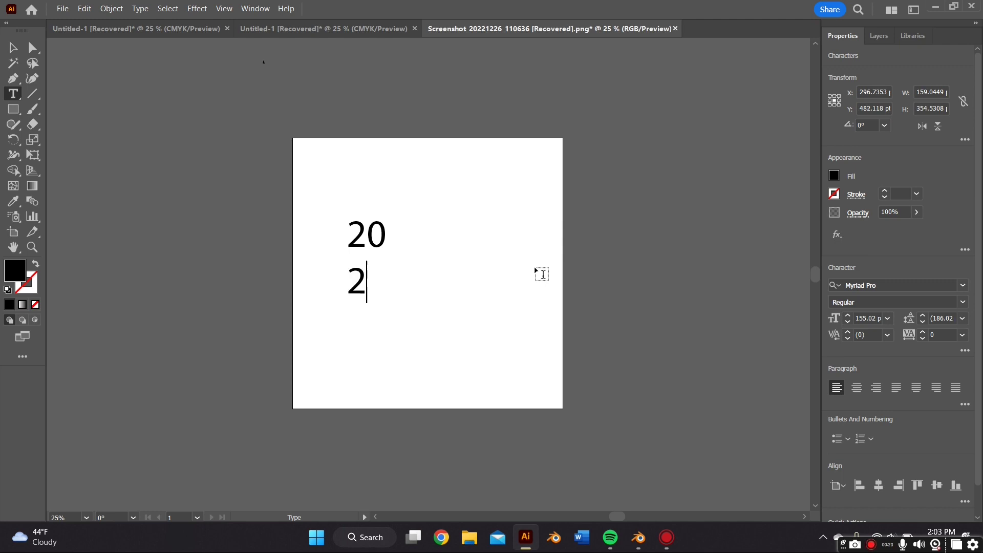
- Enlarge the 2023 text to fill the artboard and set its font to Alfarn 2
left_click(14, 47)
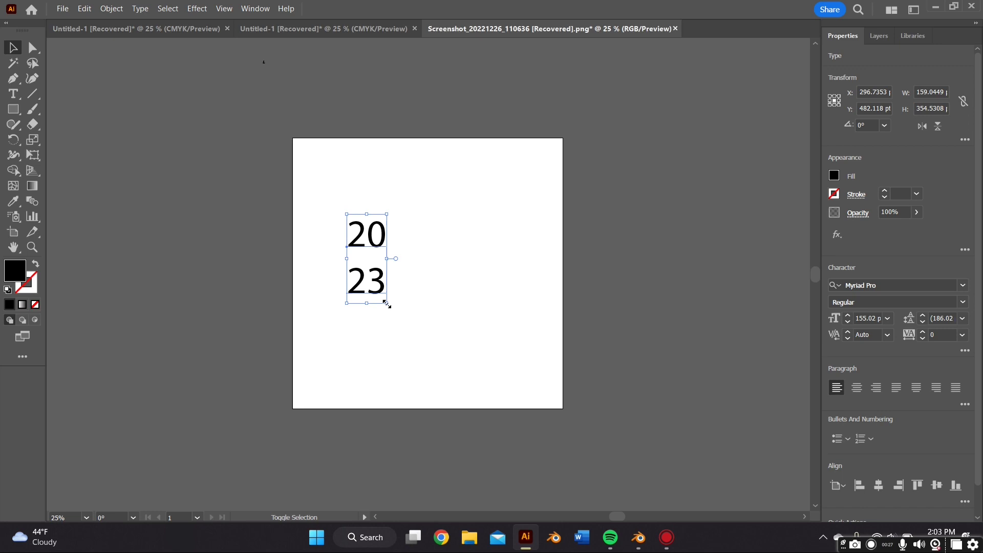
left_click_drag(387, 304, 607, 456)
left_click(871, 285)
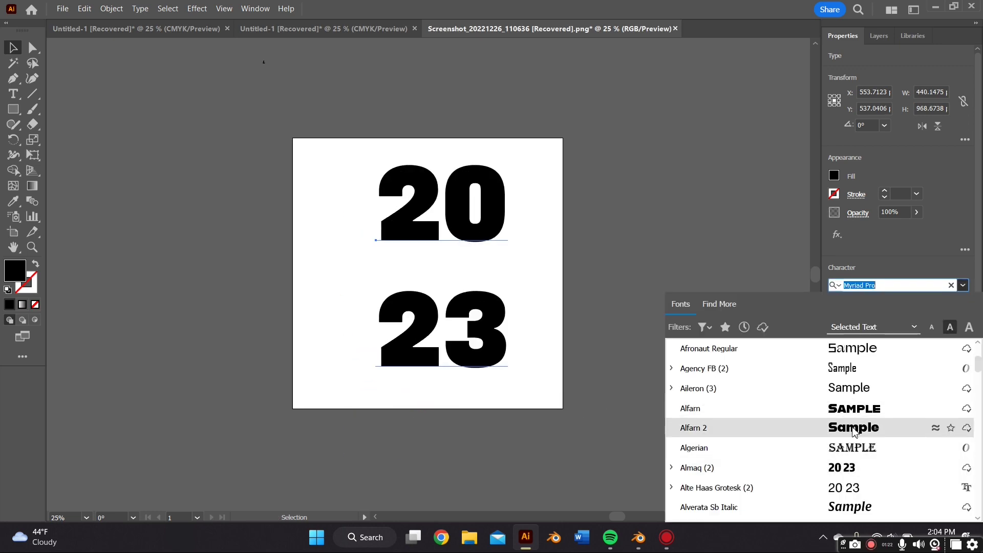
left_click(851, 433)
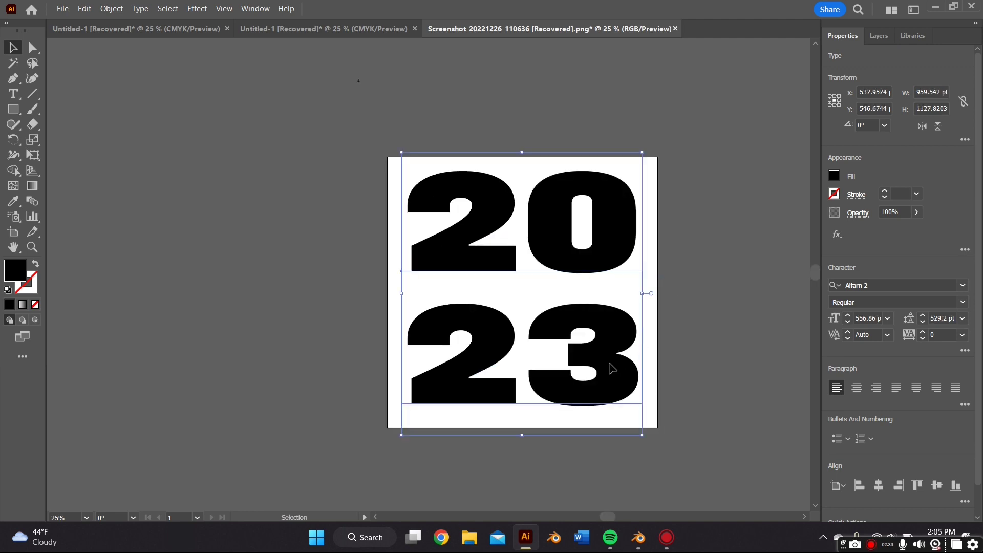
left_click_drag(611, 368, 603, 370)
left_click(652, 312)
- Turn the stacked 2023 text into outlined vector shapes with Create Outlines
right_click(603, 370)
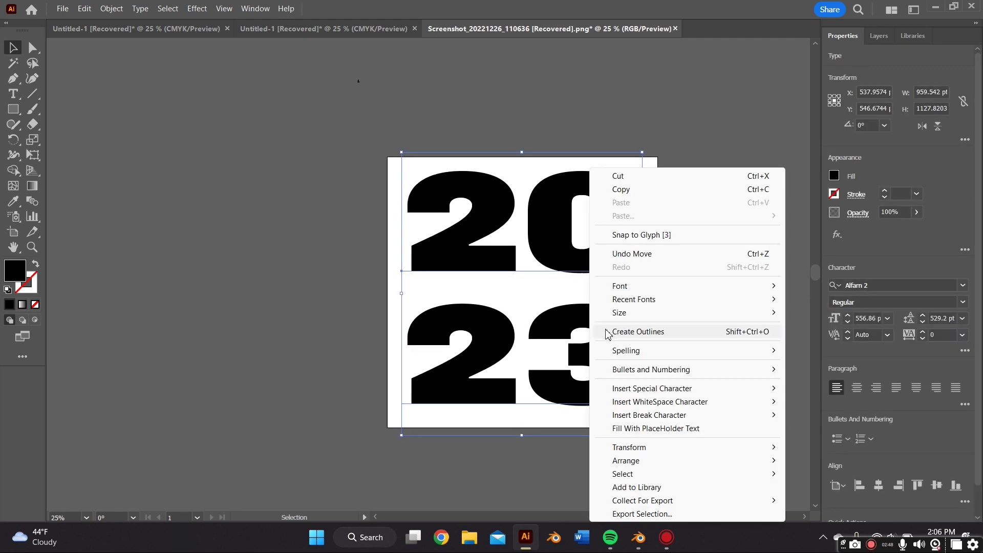
left_click(572, 297)
left_click(728, 261)
scroll(702, 254, "right", 3)
scroll(654, 233, "down", 1)
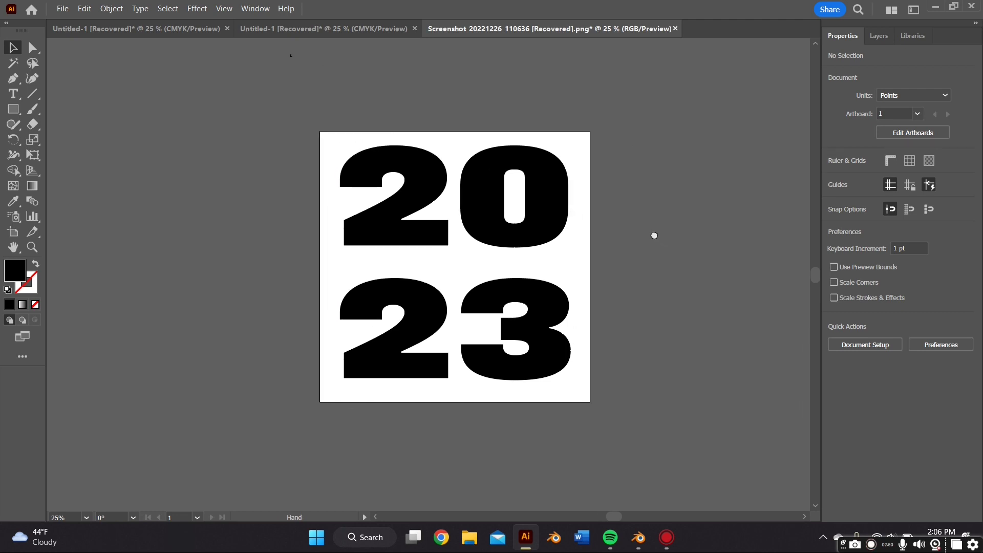
left_click(512, 279)
right_click(510, 279)
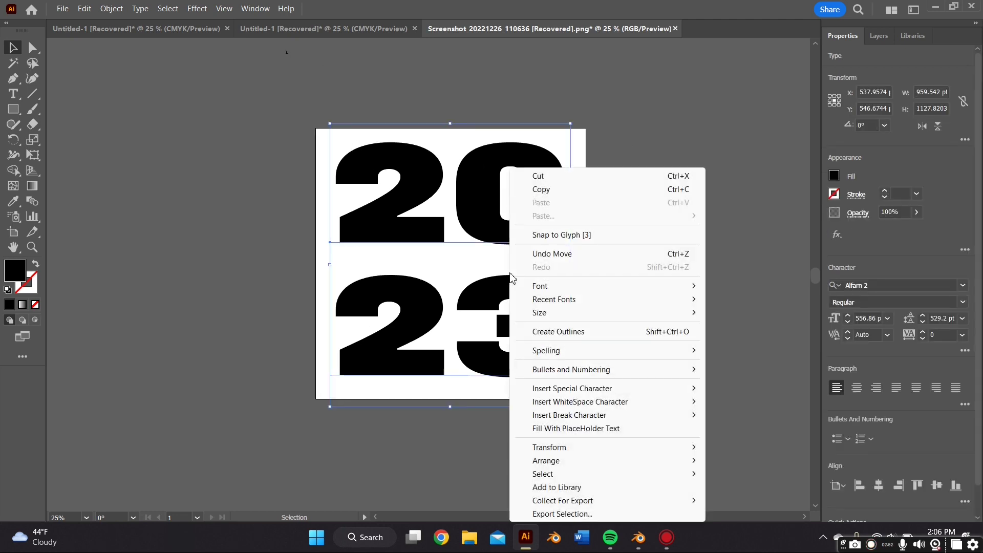
left_click(552, 335)
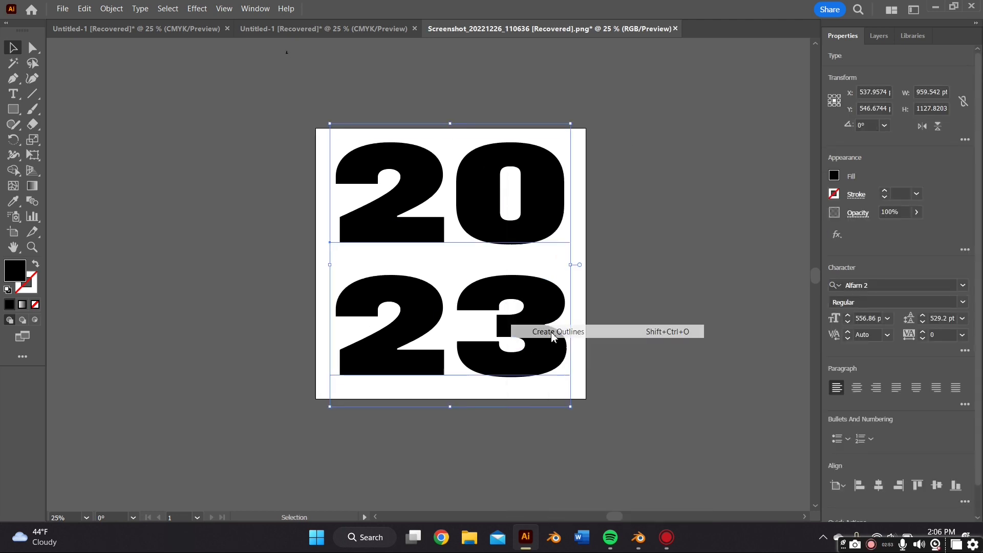
left_click(625, 241)
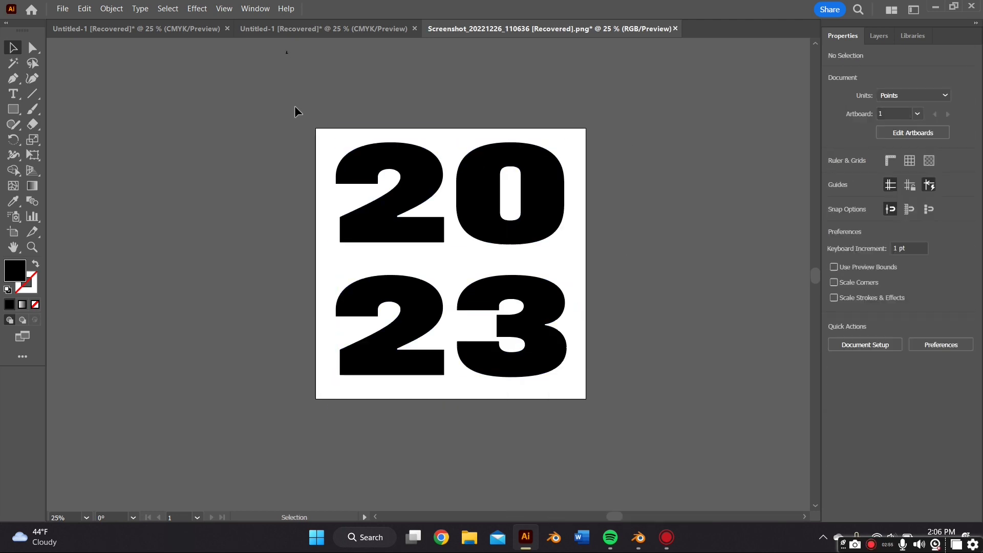
- Set up Export As with file name 2023tut12 and SVG as the file type
left_click(62, 10)
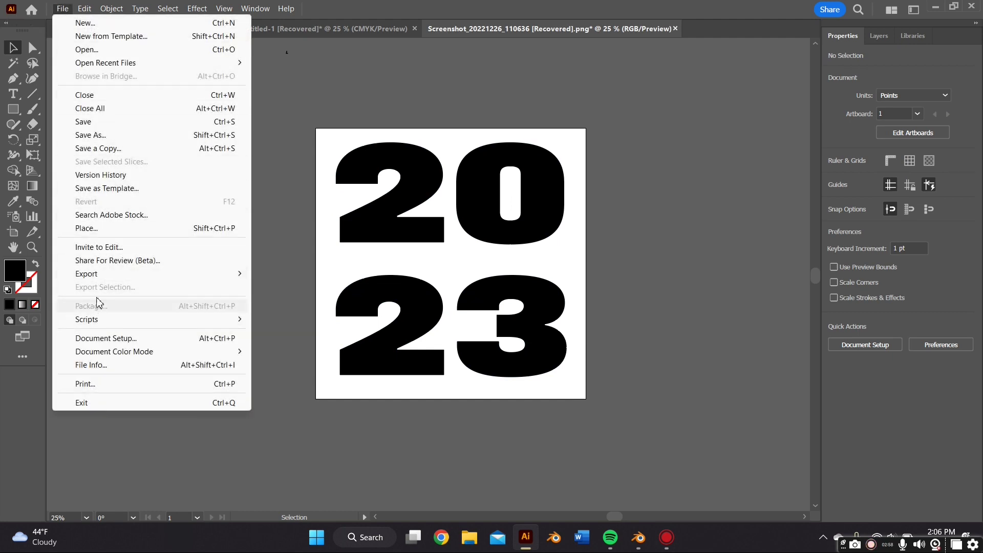
mouse_move(105, 275)
left_click(259, 288)
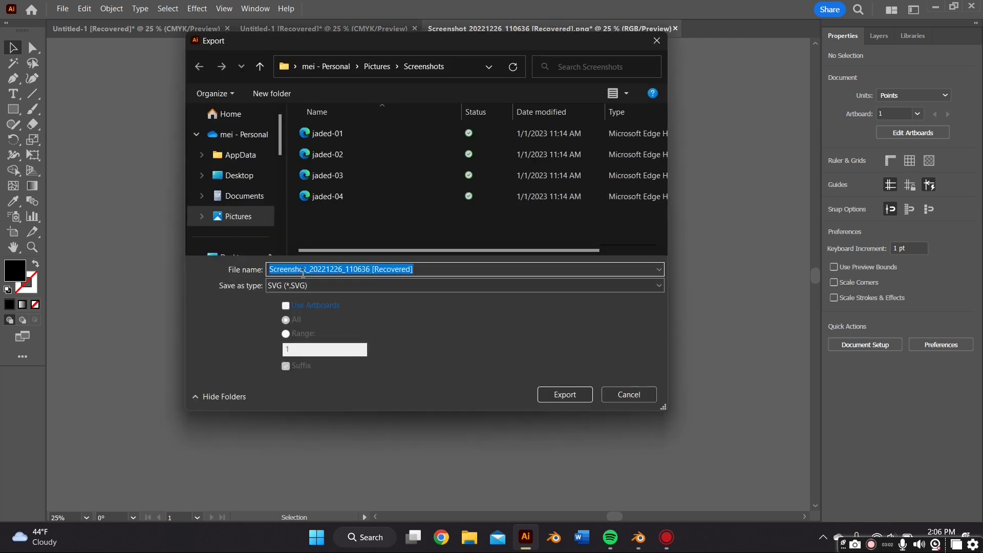
type("2023tut12")
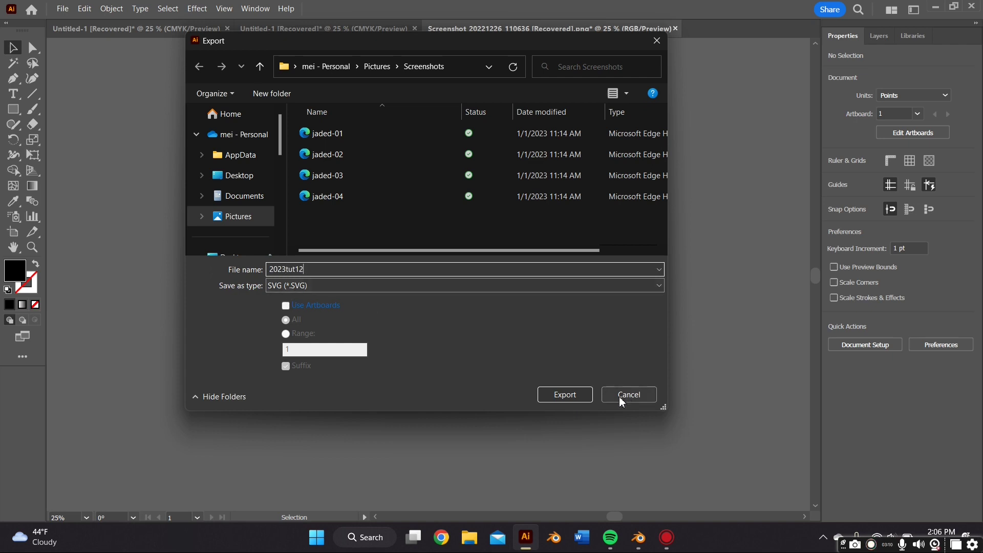
left_click(418, 285)
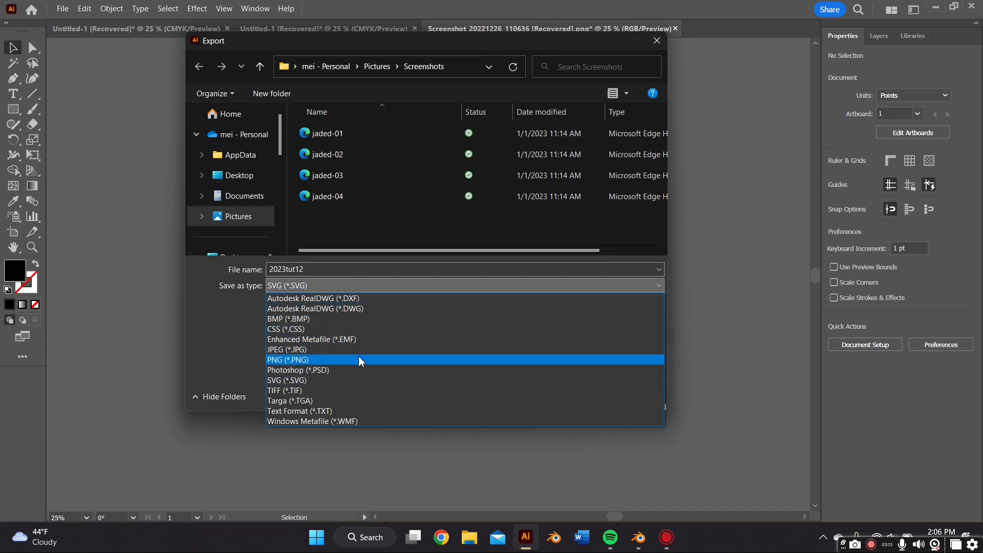
left_click(358, 381)
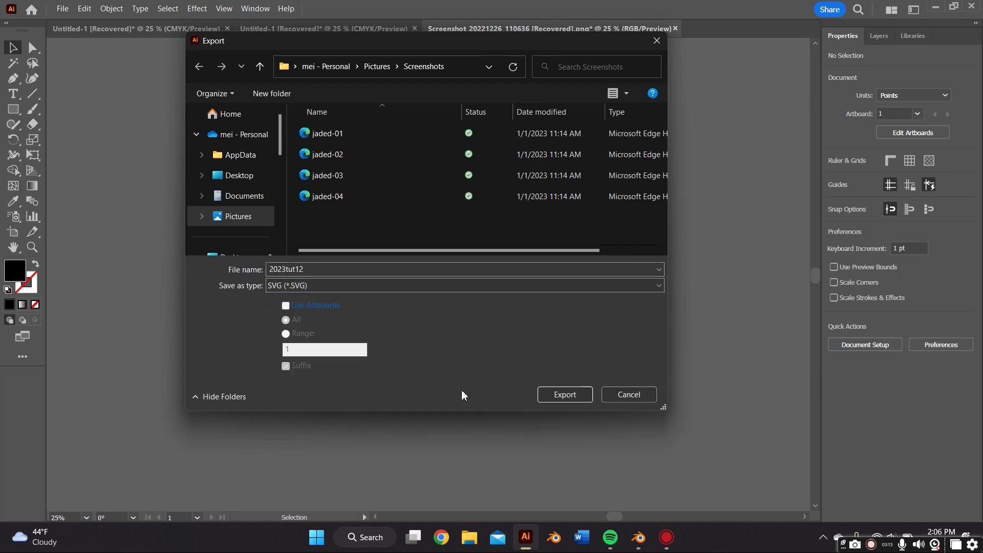
- Export the SVG from Illustrator and import senty.svg from Downloads into Blender
left_click(565, 402)
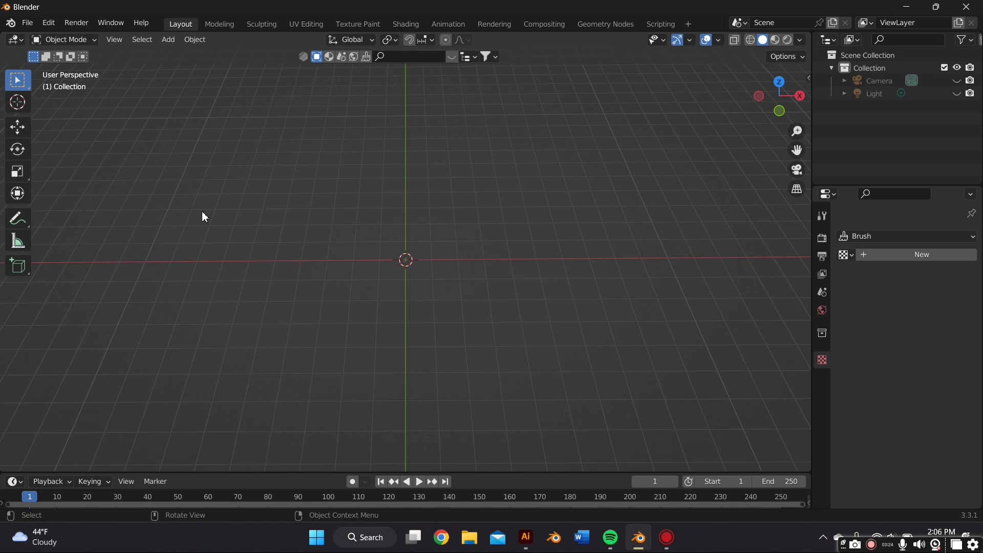
left_click(29, 23)
mouse_move(81, 195)
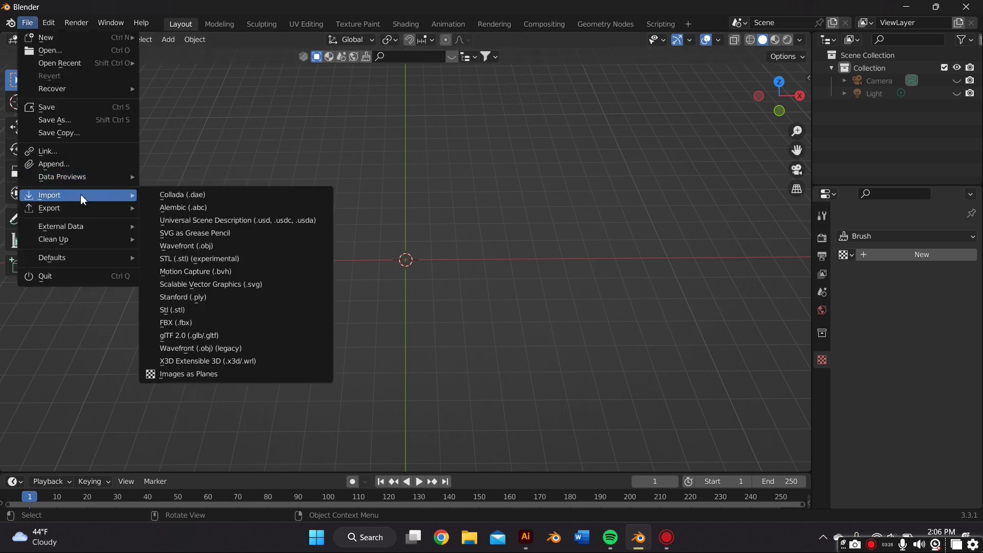
left_click(207, 283)
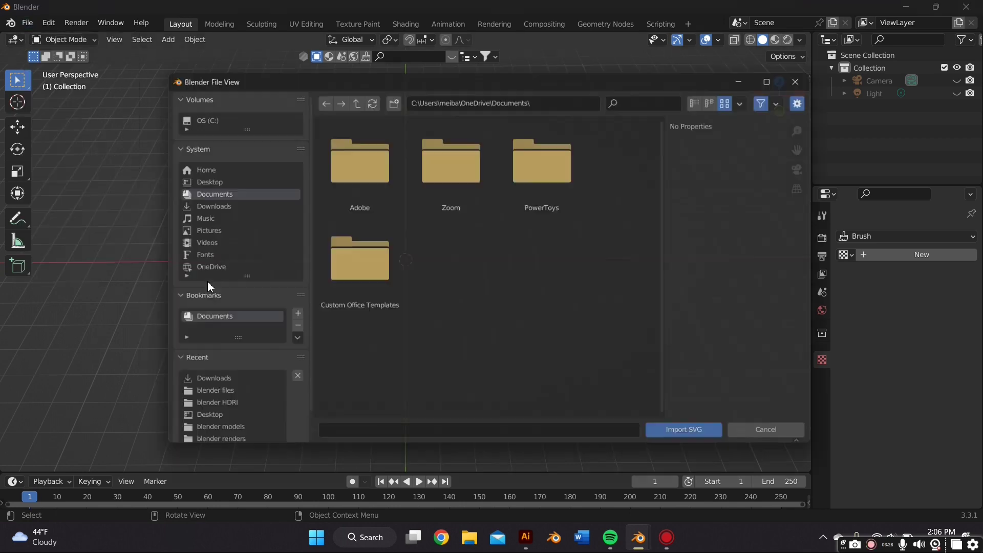
left_click(200, 205)
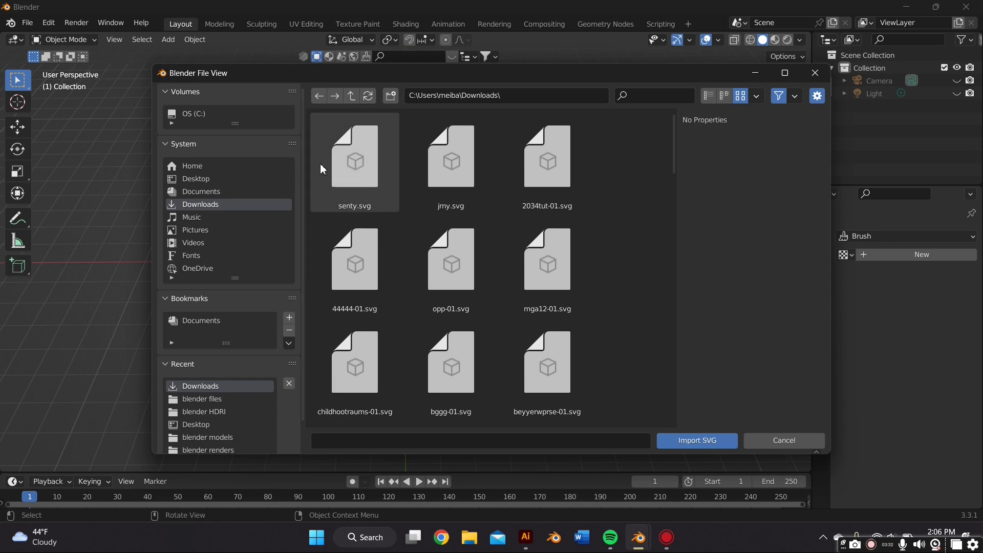
double_click(355, 164)
- Scale the imported 2023 curves up and move them right along X
left_click_drag(494, 300, 379, 189)
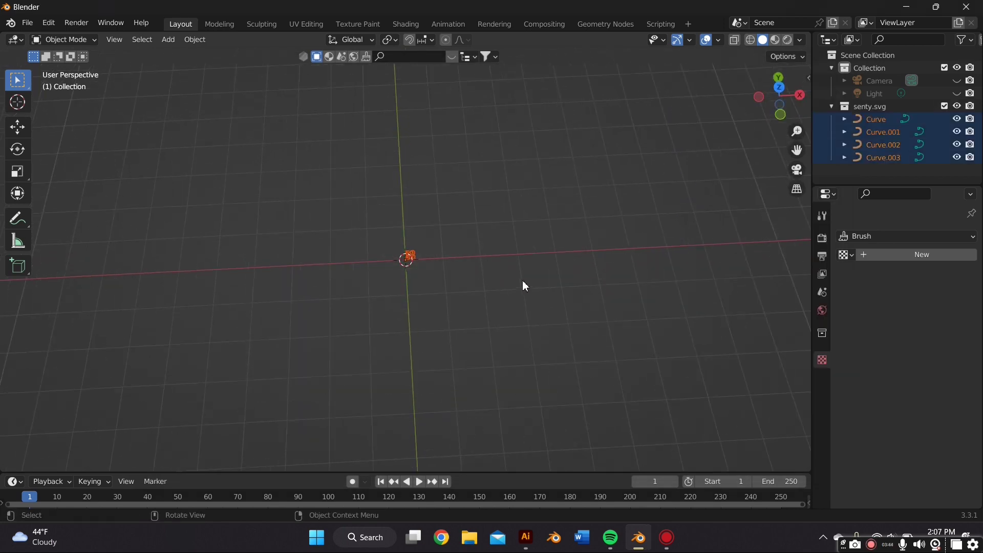
key("s")
left_click(730, 158)
middle_click_drag(729, 159, 620, 282)
key("s")
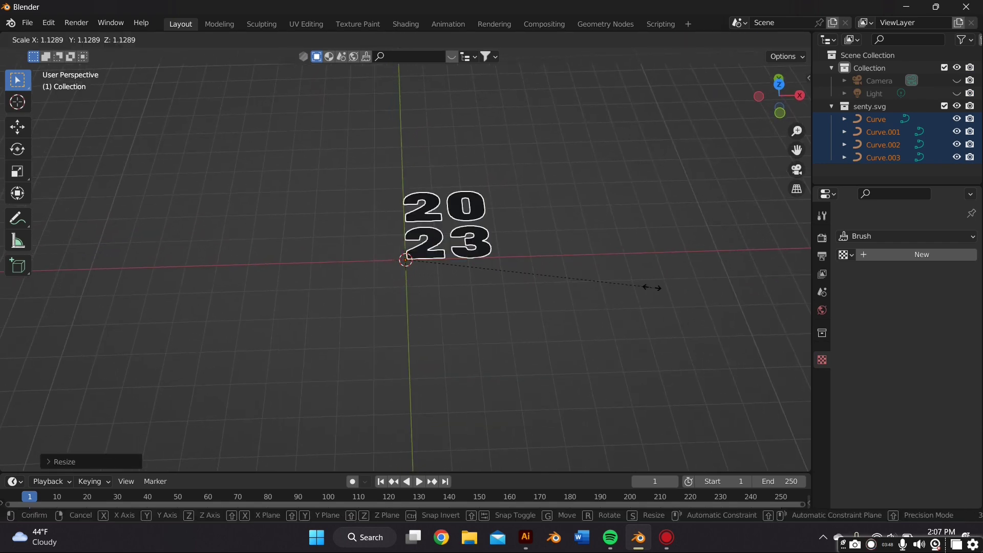
right_click(647, 285)
left_click(17, 128)
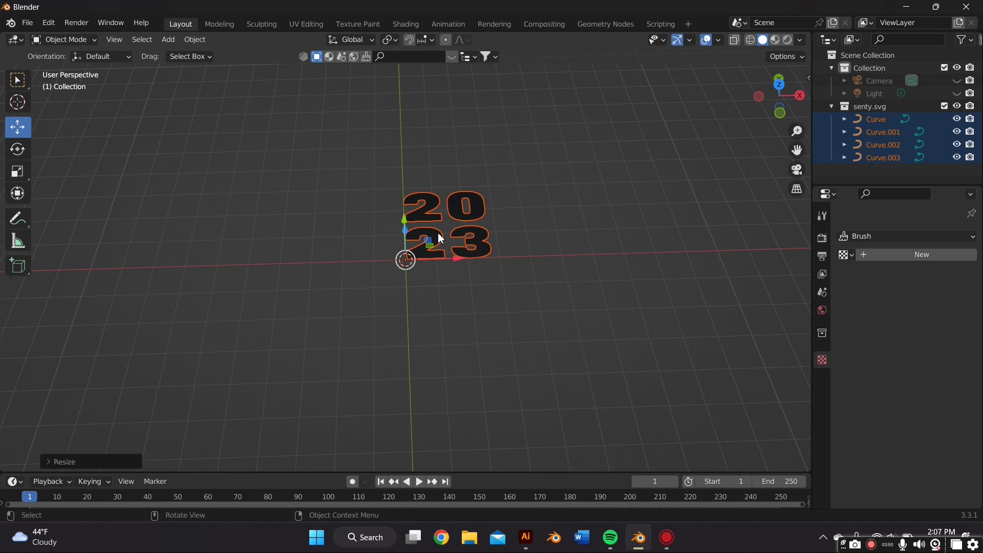
left_click_drag(443, 260, 493, 252)
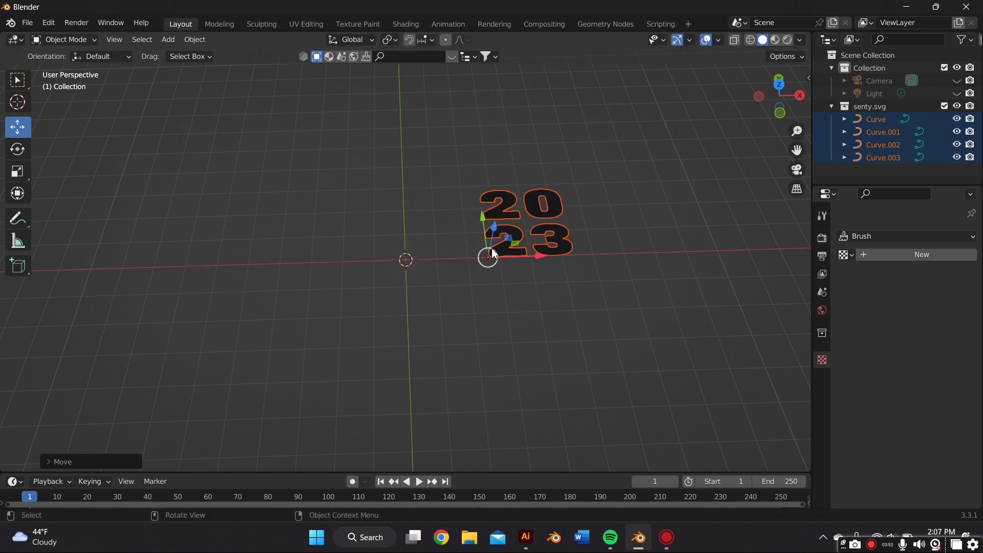
left_click(448, 217)
middle_click_drag(448, 216, 281, 221)
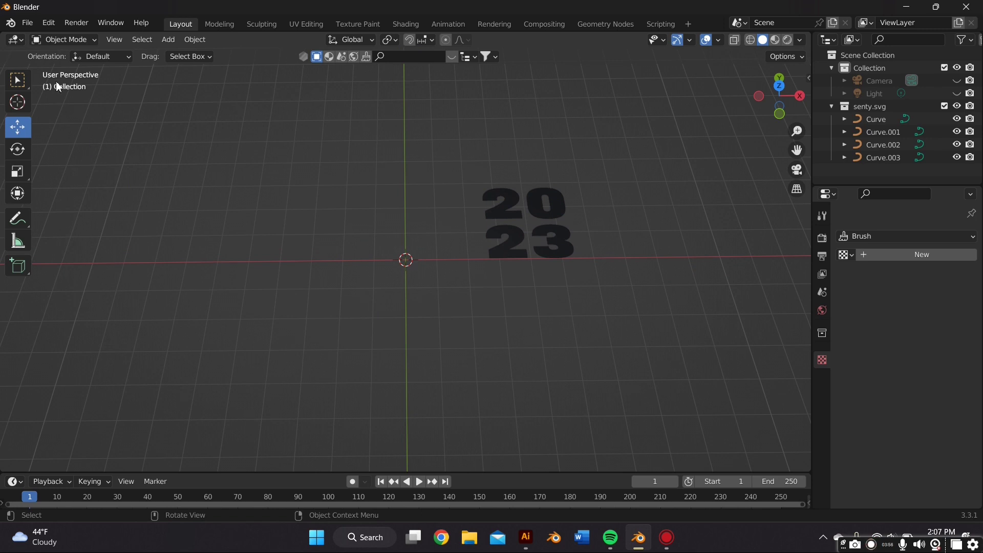
- Add a cube mesh at the origin and scale it up slightly beside the numbers
left_click(27, 23)
left_click(170, 41)
left_click(168, 40)
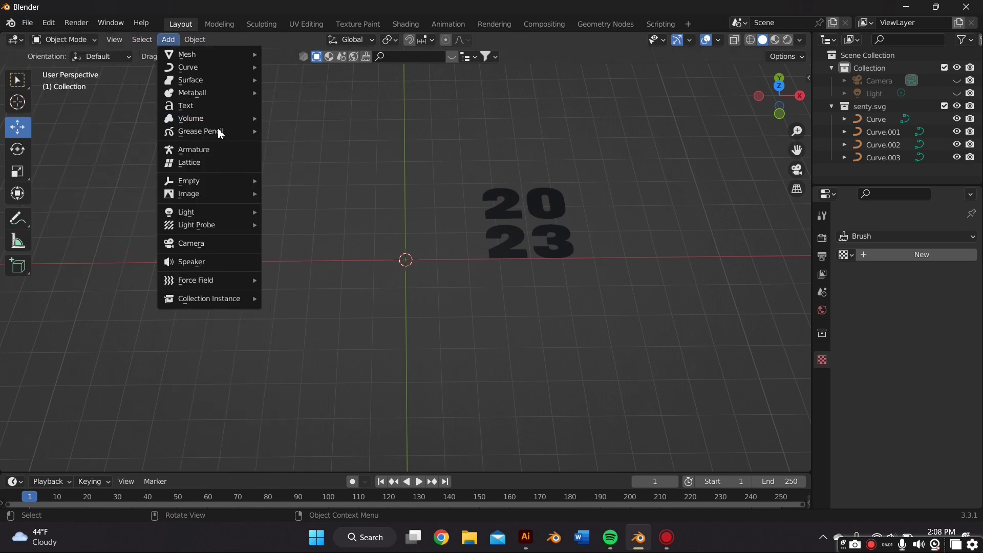
mouse_move(220, 54)
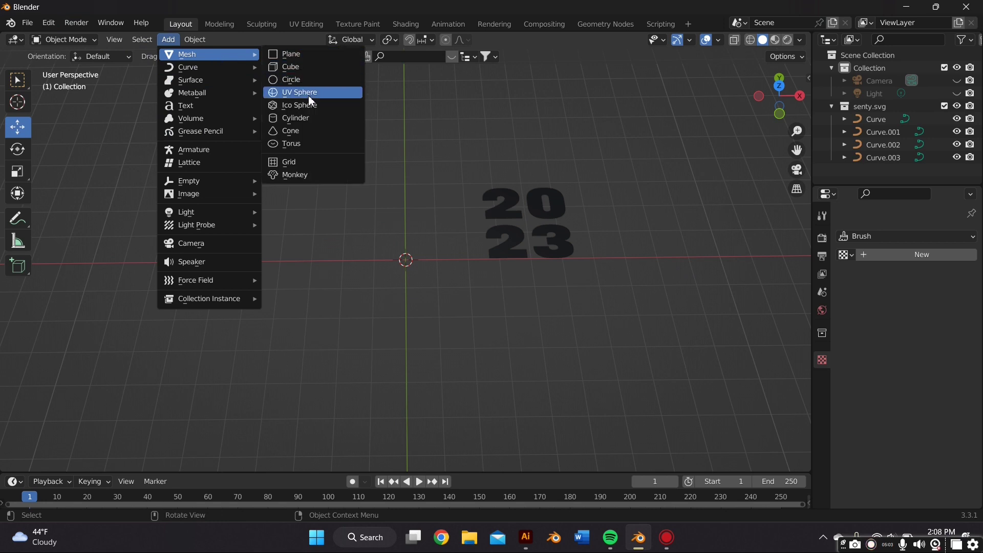
left_click(314, 67)
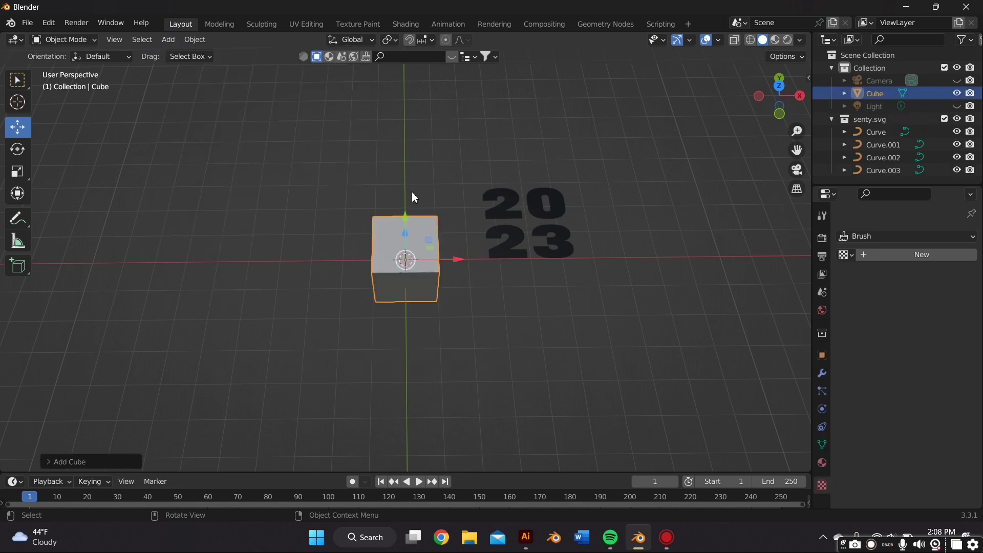
middle_click_drag(422, 186, 432, 220)
key("s")
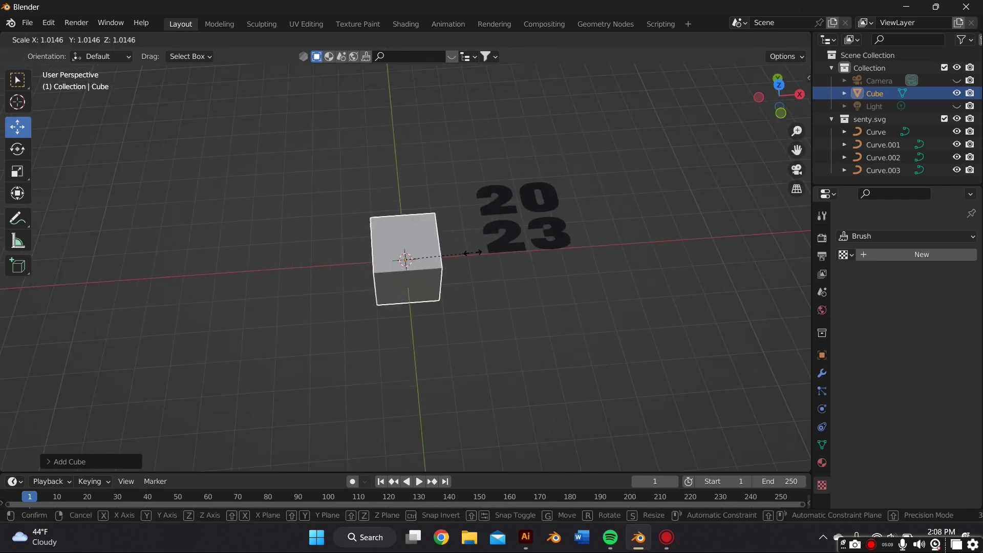
left_click(493, 279)
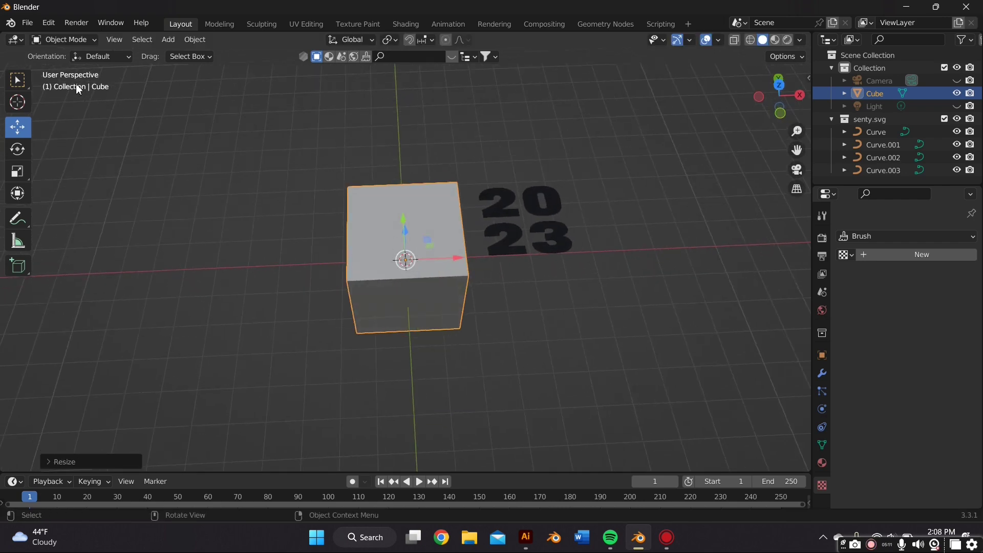
- Delete the cube's top face in Edit Mode using face select
left_click(69, 41)
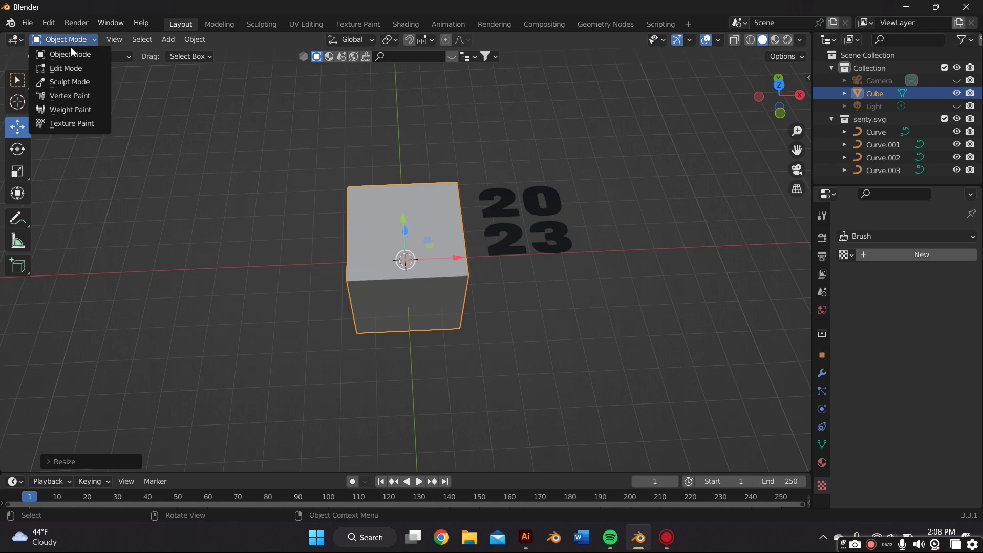
left_click(65, 68)
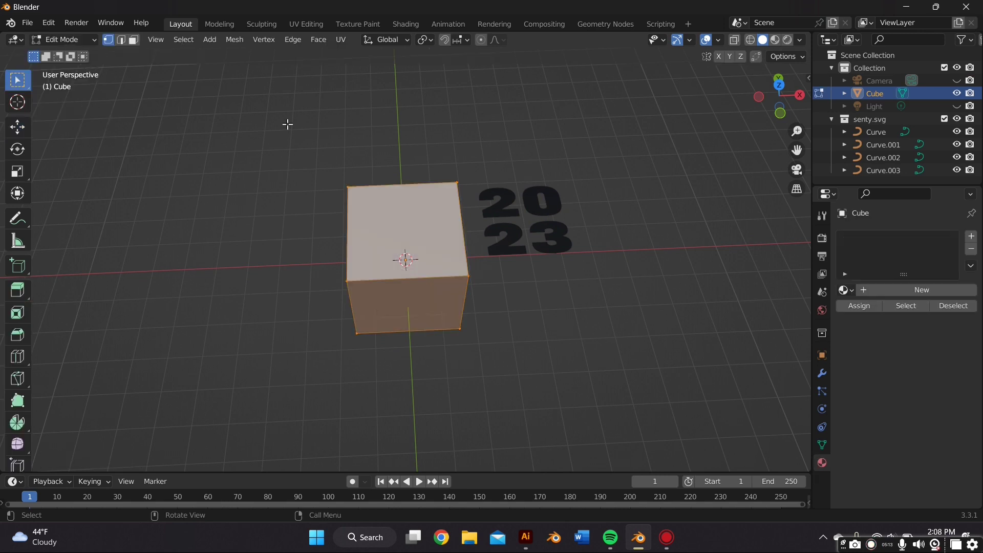
middle_click_drag(332, 142, 325, 143)
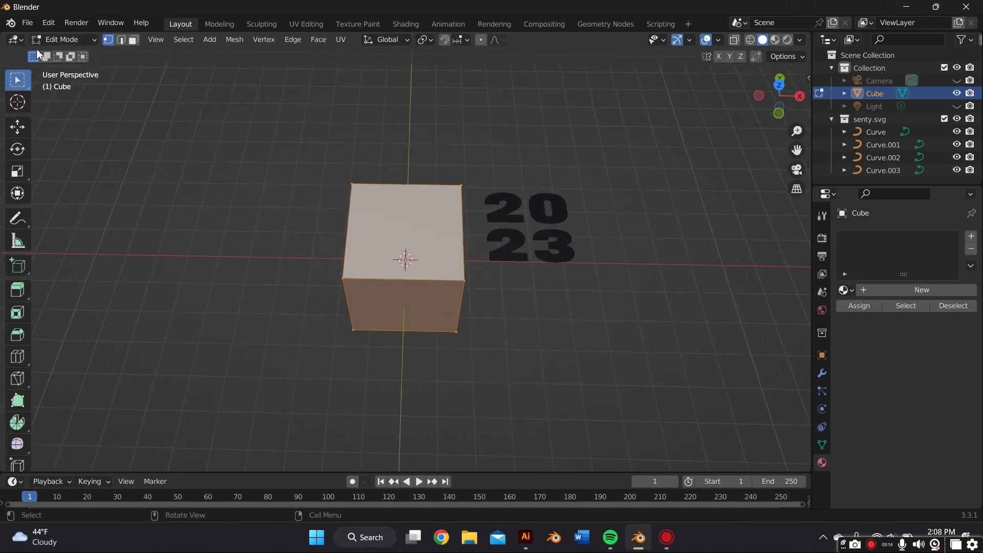
left_click(135, 41)
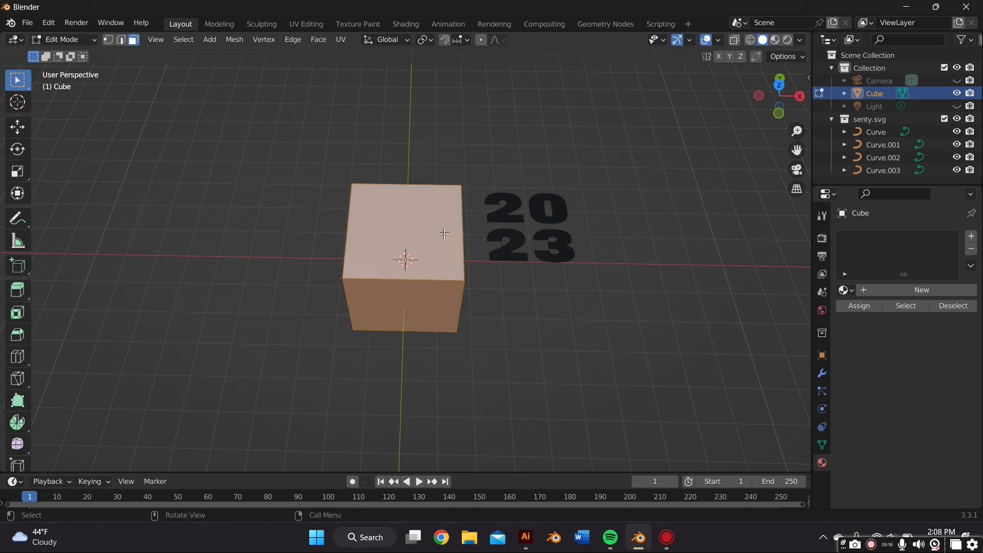
left_click(279, 221)
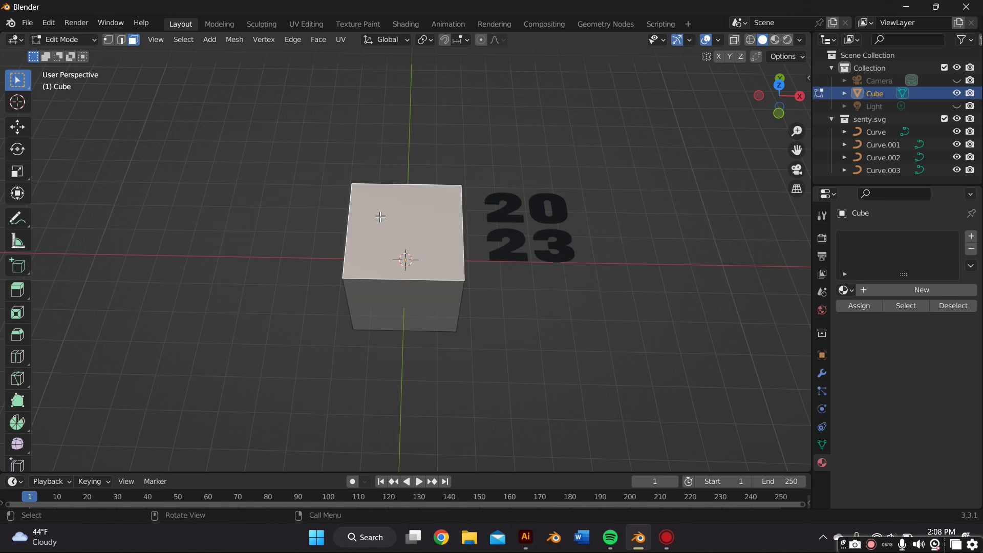
key("x")
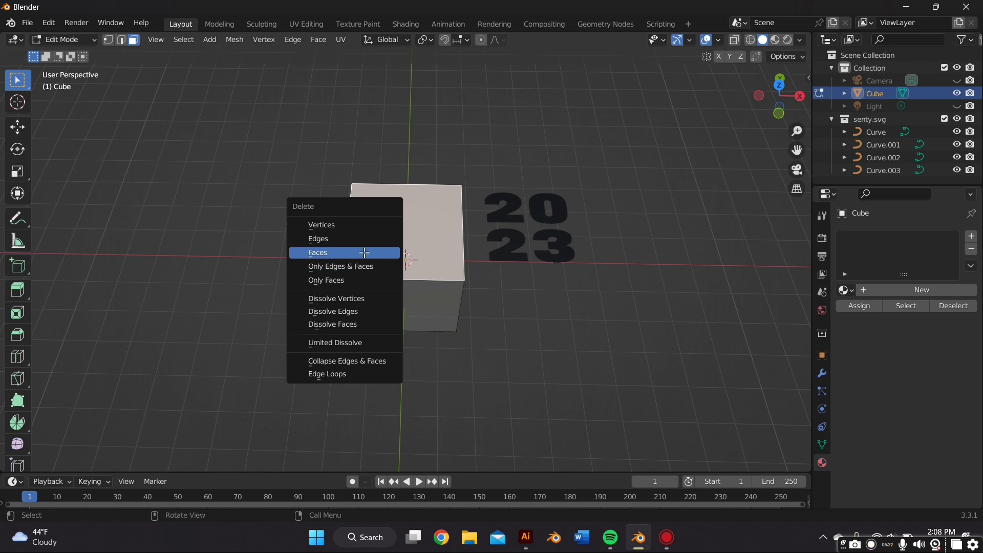
left_click(365, 265)
- Delete the cube's bottom face and go back to Object Mode
middle_click_drag(406, 295, 415, 268)
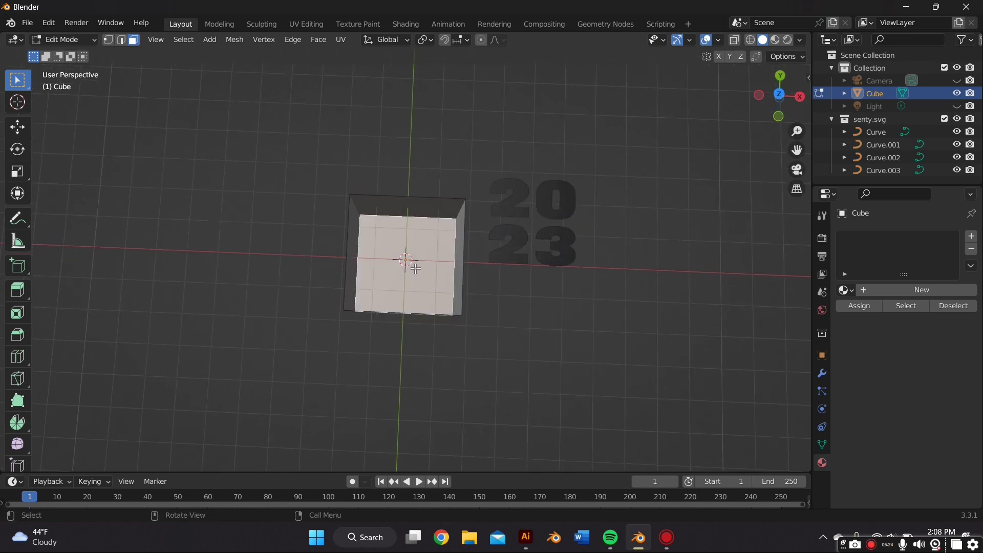
key("x")
left_click(414, 267)
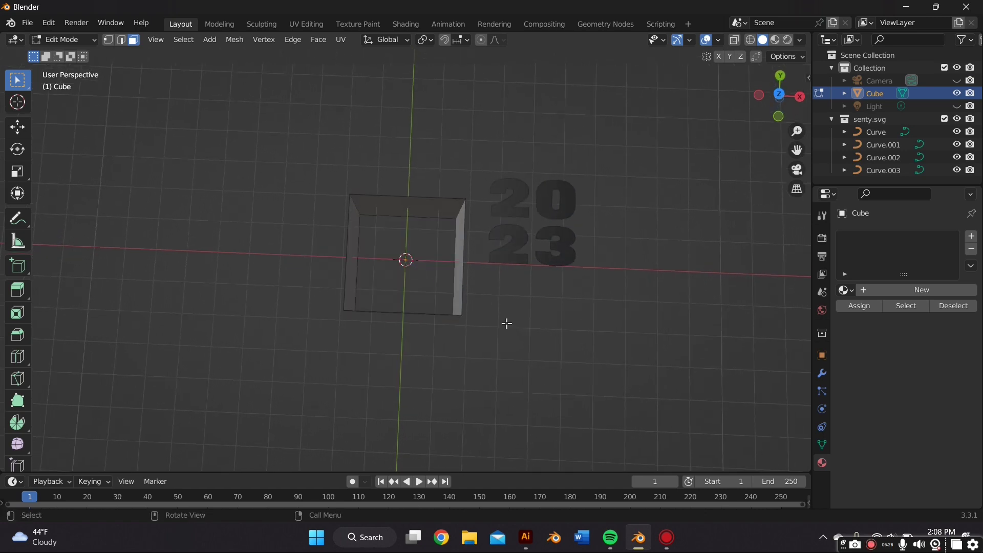
middle_click_drag(507, 323, 505, 256)
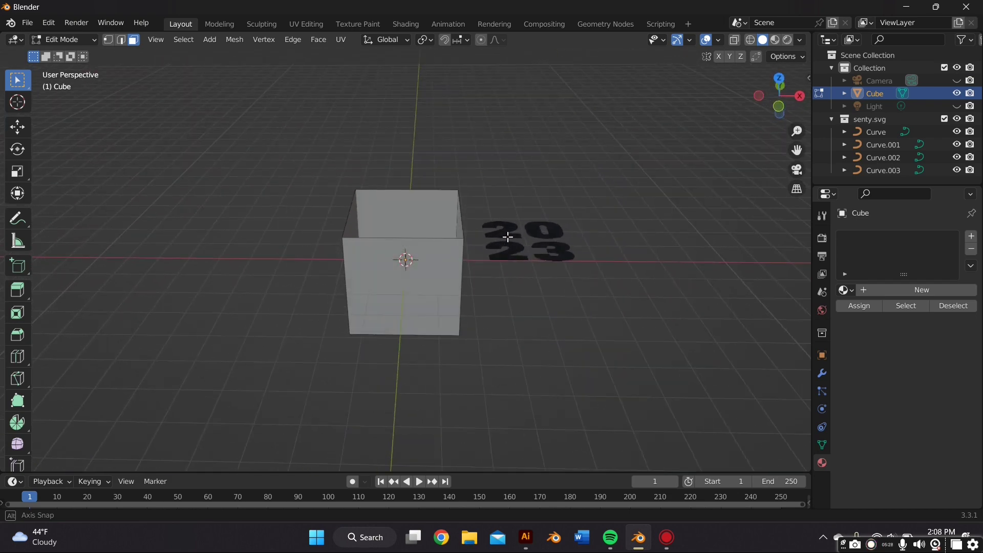
left_click(64, 40)
left_click(62, 49)
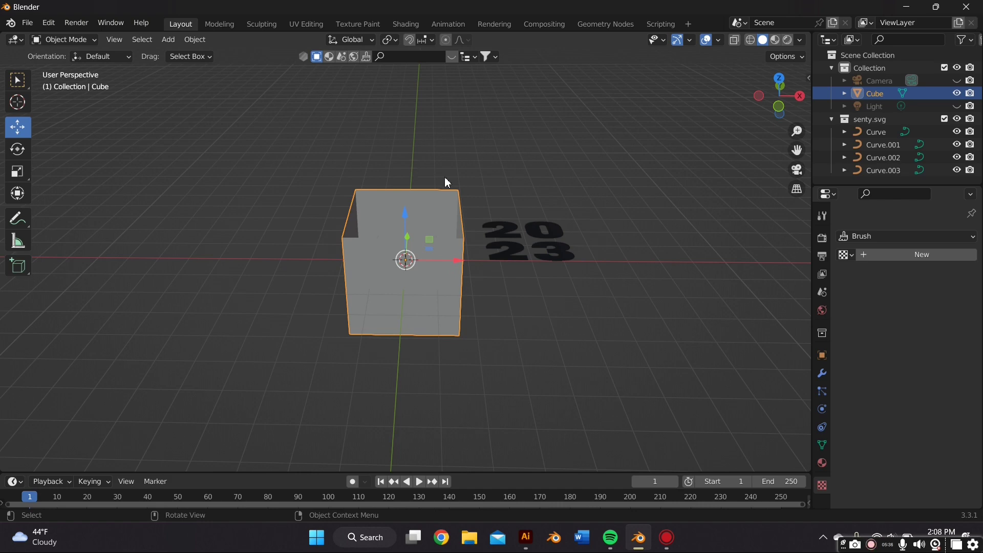
- Add a Solidify modifier to the open box with 0.09 m thickness
middle_click_drag(445, 177, 450, 287)
left_click(915, 236)
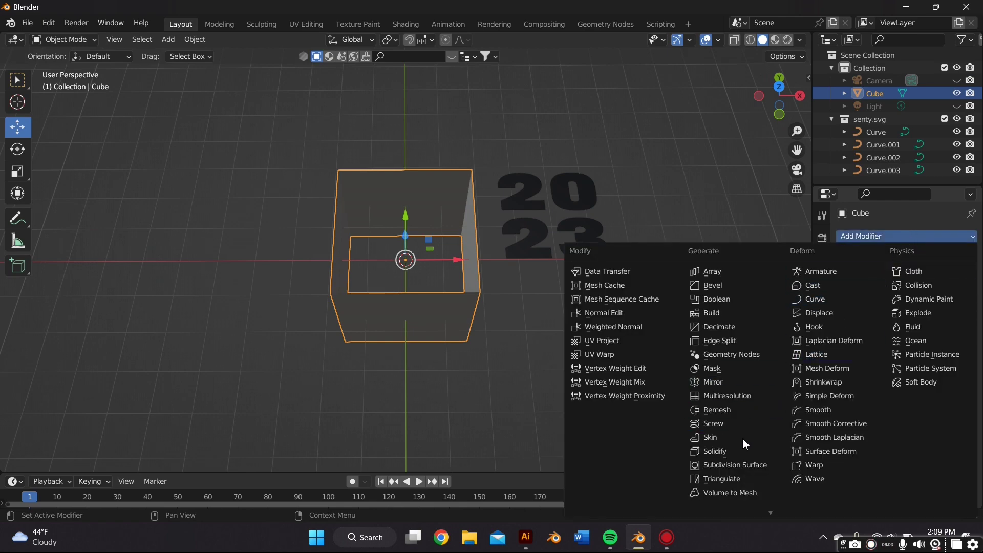
left_click(715, 451)
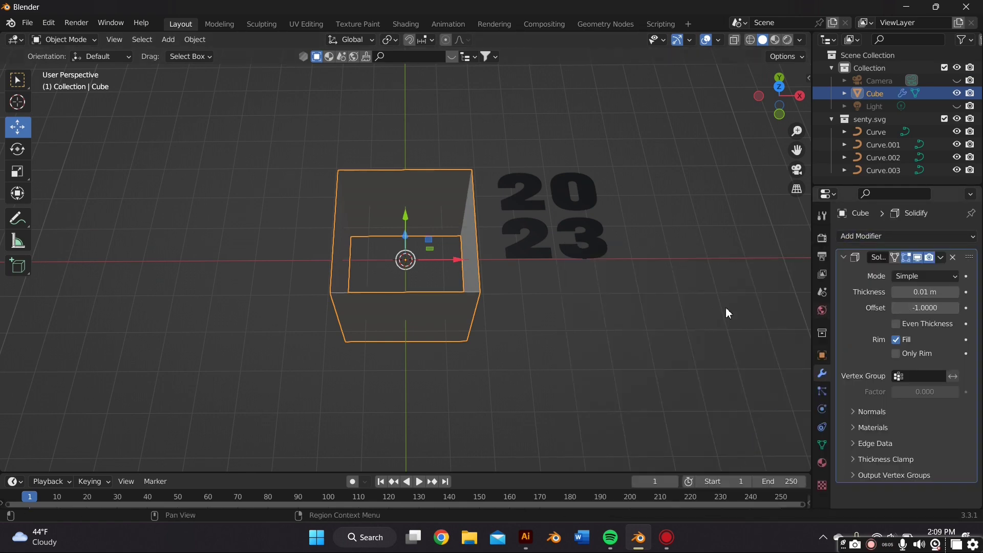
middle_click_drag(726, 308, 644, 346)
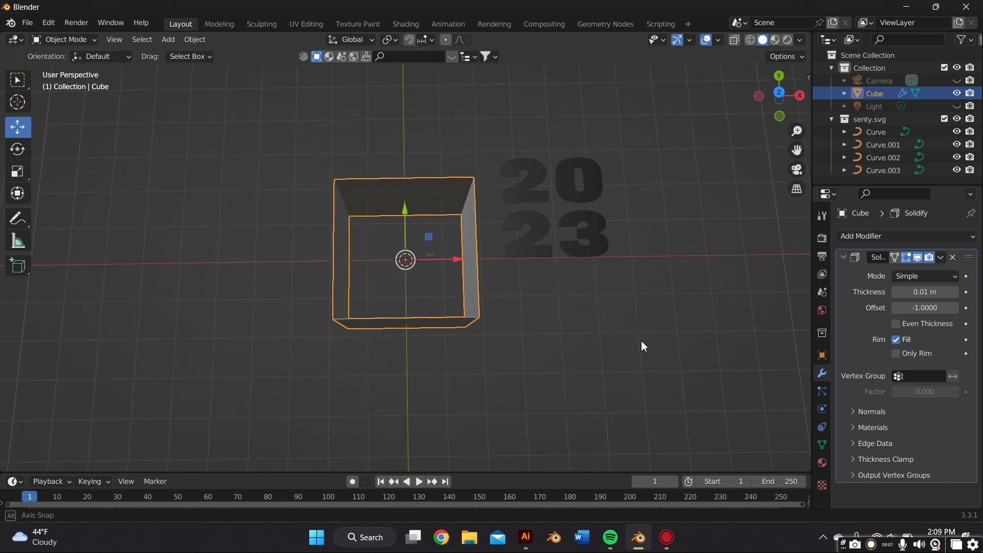
left_click(924, 292)
type("0.1")
key("Return")
left_click(895, 292)
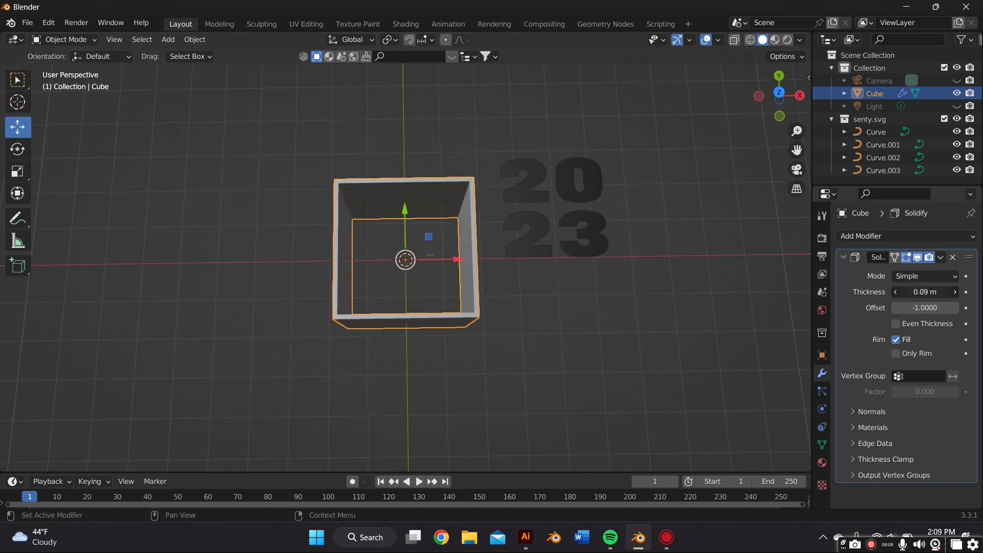
middle_click_drag(689, 313, 671, 297)
- Move the four 2023 curves over the box and lower them along Z into it
left_click_drag(670, 300, 536, 135)
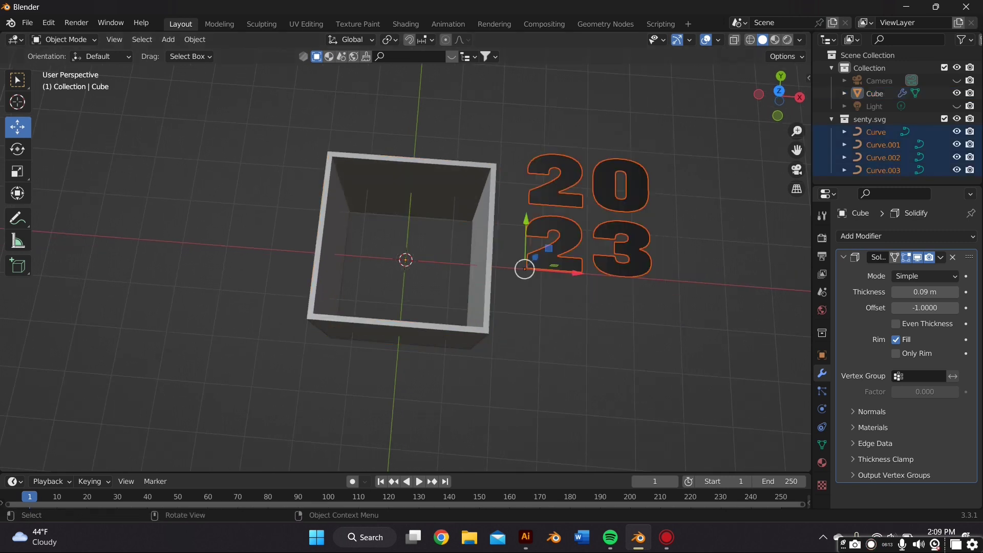
left_click_drag(533, 259, 363, 275)
left_click(364, 275)
middle_click_drag(363, 275, 496, 119)
left_click_drag(496, 119, 496, 155)
middle_click_drag(532, 153, 362, 288)
middle_click_drag(391, 330, 439, 288)
scroll(417, 307, "up", 5)
scroll(401, 316, "down", 3)
middle_click_drag(402, 322, 401, 287)
scroll(402, 288, "down", 2)
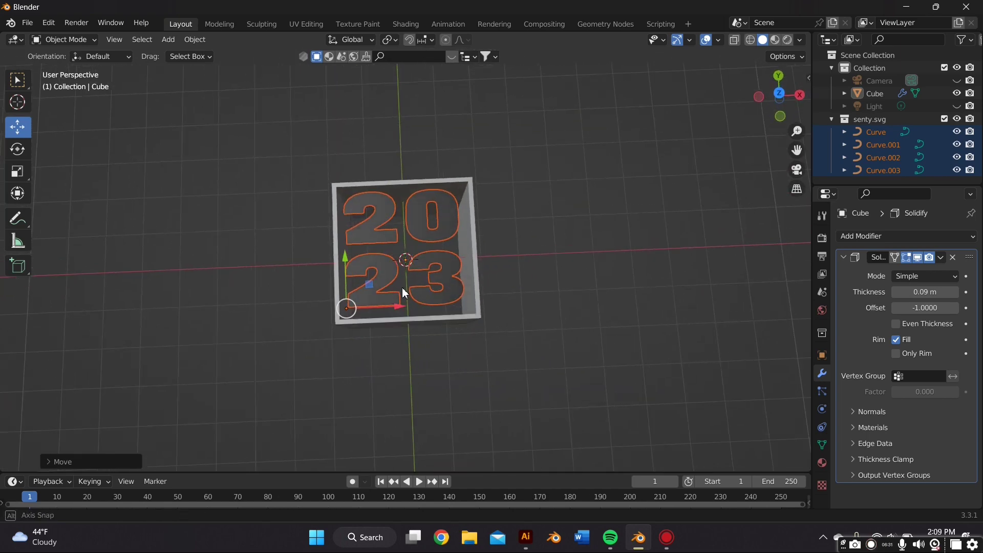
scroll(497, 332, "up", 2)
- Select the 3, both 2s and the 0 together
left_click(498, 333)
left_click(362, 294, "shift")
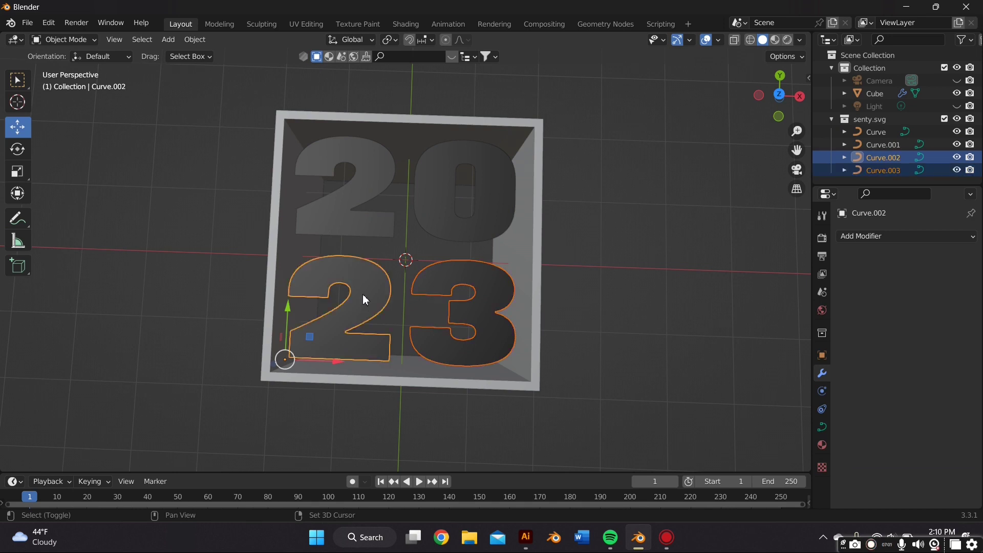
left_click(359, 220, "shift")
left_click(449, 207, "shift")
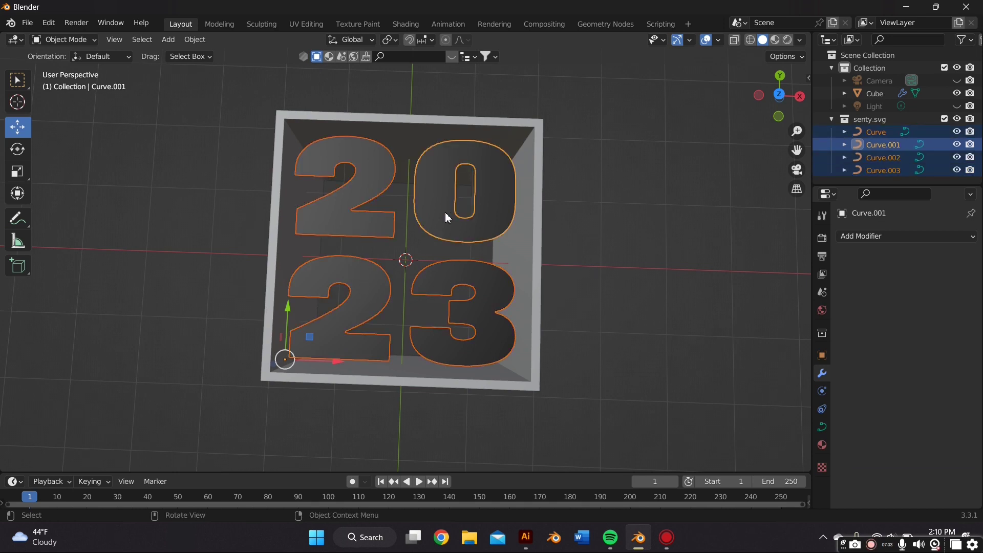
- Join the four digits into a single curve object
right_click(446, 217)
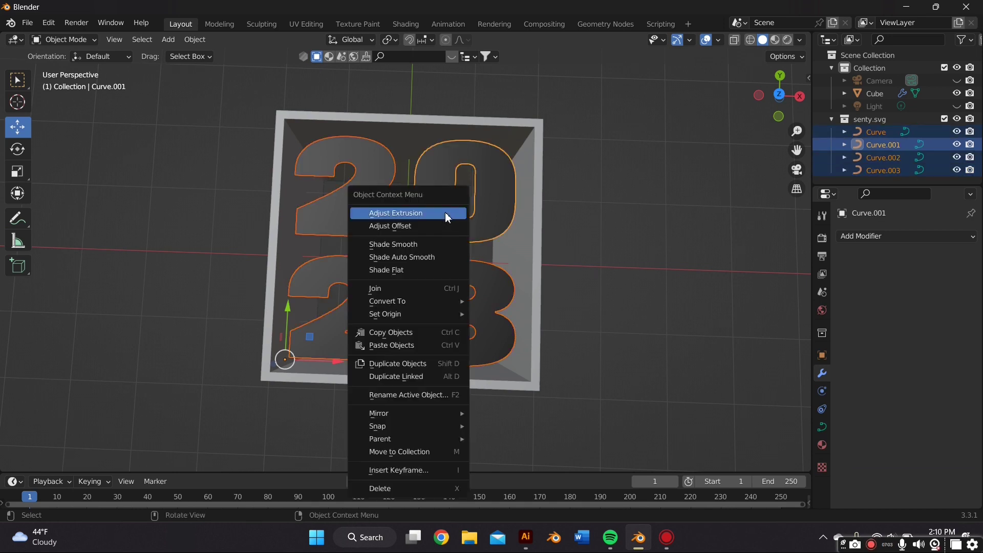
left_click(419, 289)
middle_click_drag(443, 275, 618, 257)
middle_click_drag(592, 306, 557, 334)
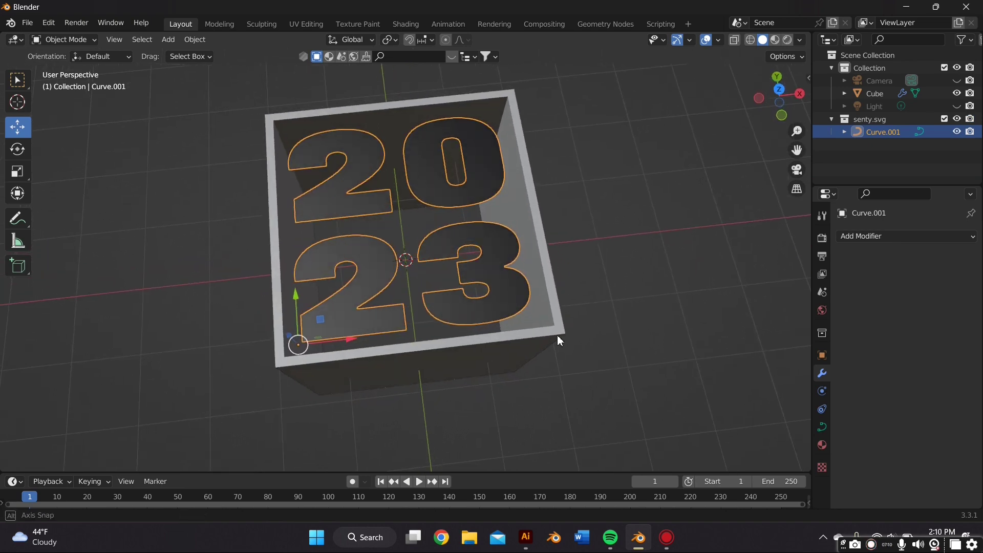
- Give the joined curve a 0.02 m Geometry extrusion and raise it along Z
left_click(821, 427)
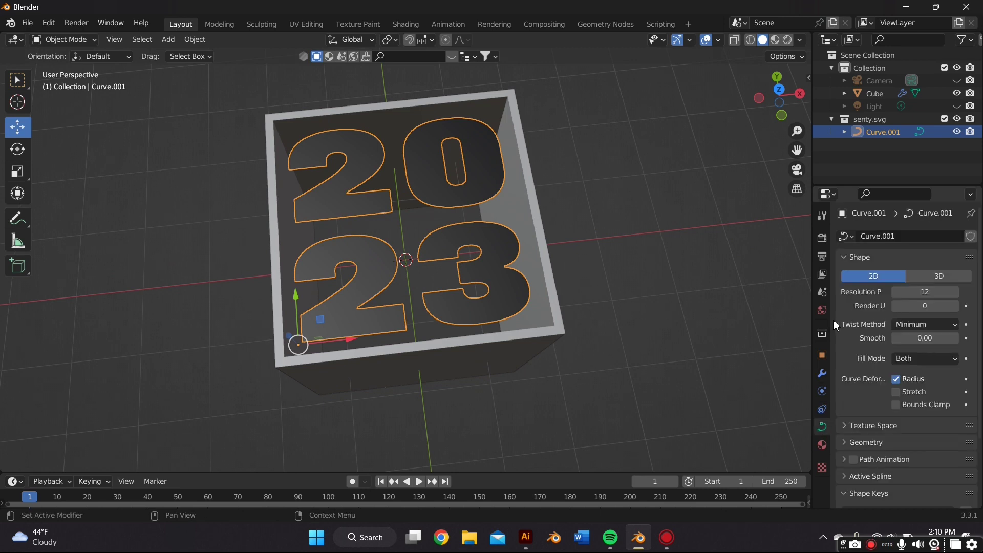
left_click(864, 441)
scroll(871, 379, "down", 6)
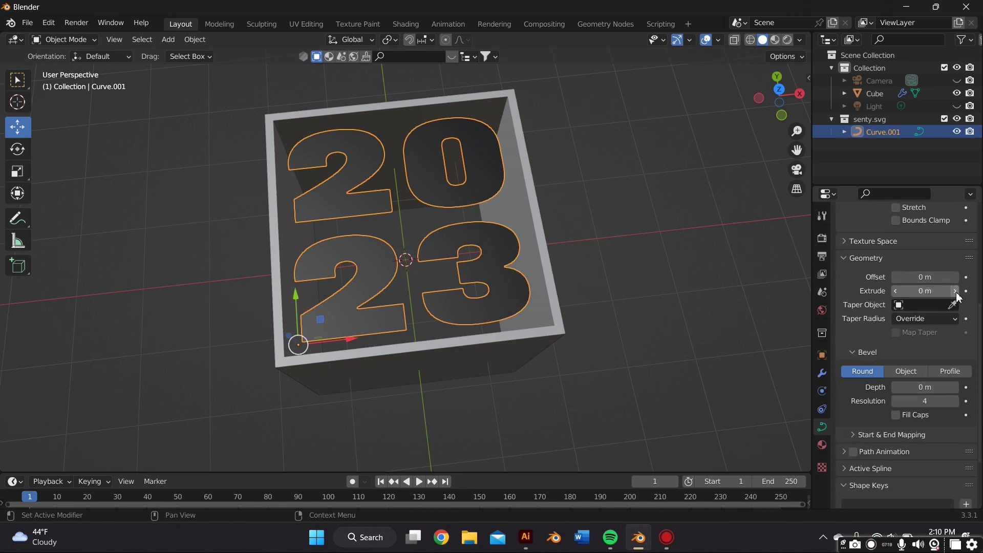
left_click_drag(957, 297, 975, 297)
middle_click_drag(736, 347, 527, 286)
key("g")
key("z")
left_click(543, 215)
middle_click_drag(542, 215, 588, 220)
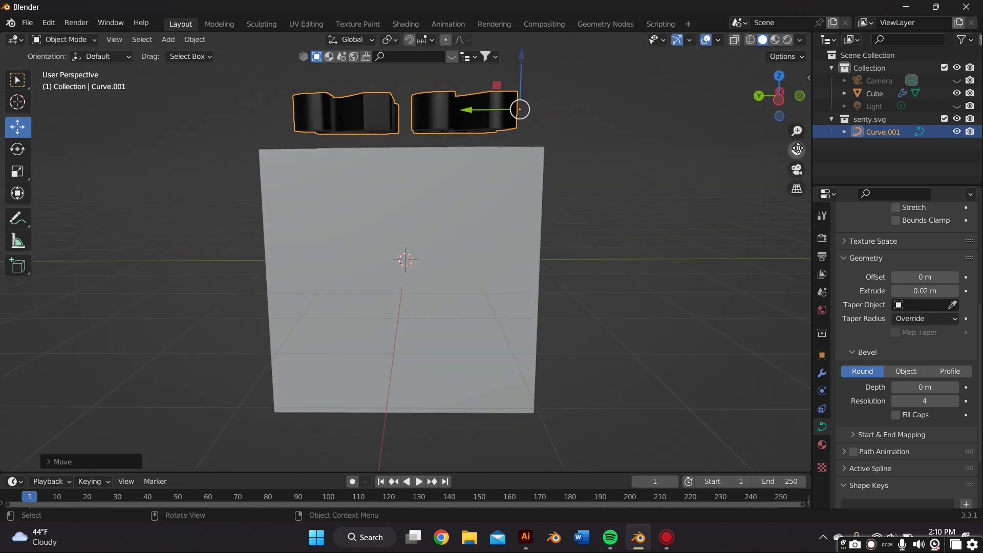
middle_click_drag(798, 149, 597, 251)
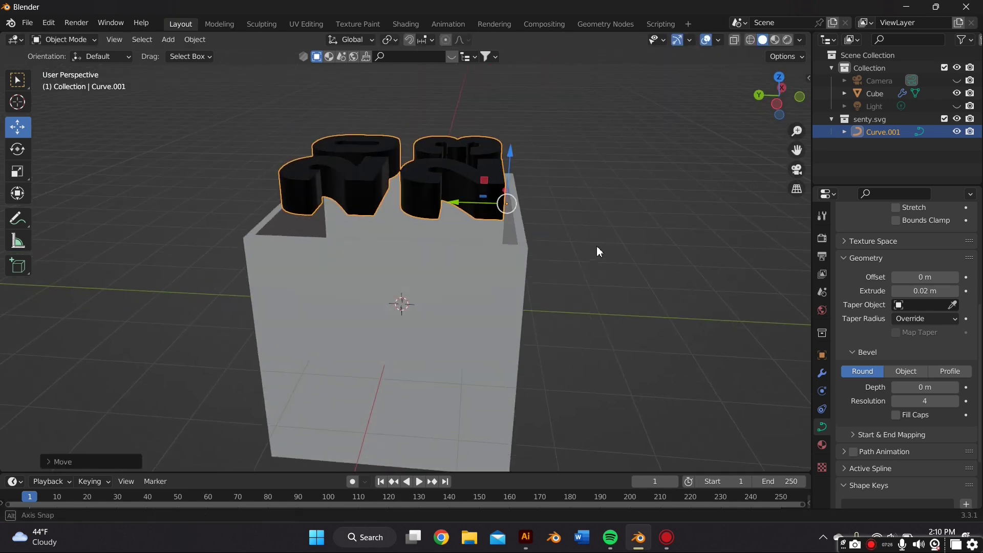
- Change the extrusion to 0.04 m and lower the numbers down into the box
left_click(914, 290)
type("0.2")
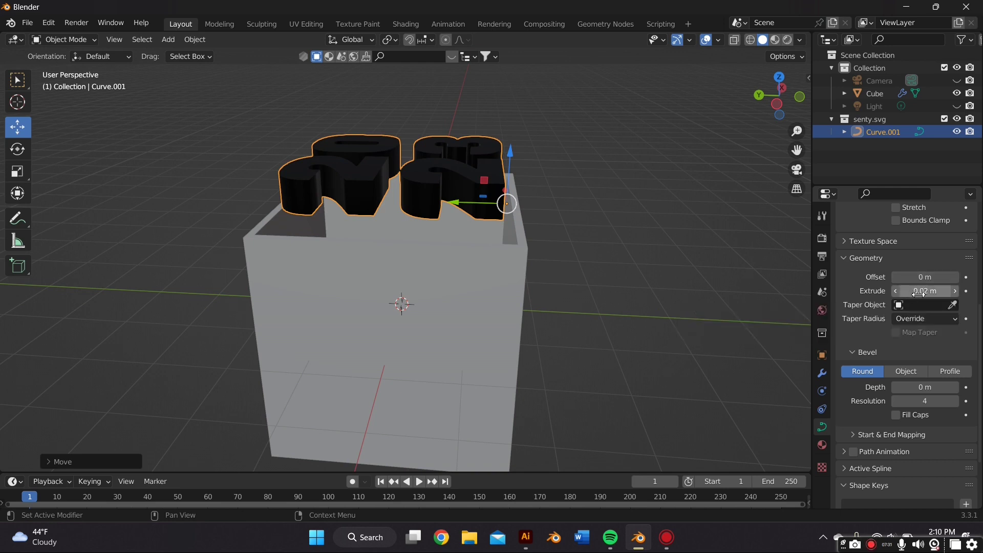
key("Return")
left_click_drag(924, 290, 906, 290)
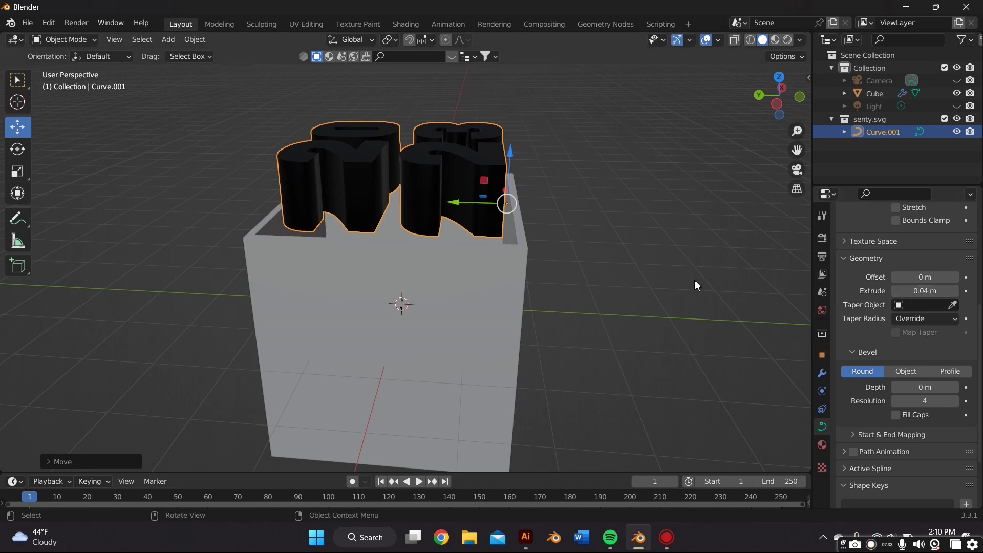
middle_click_drag(695, 280, 490, 267)
left_click_drag(300, 174, 302, 230)
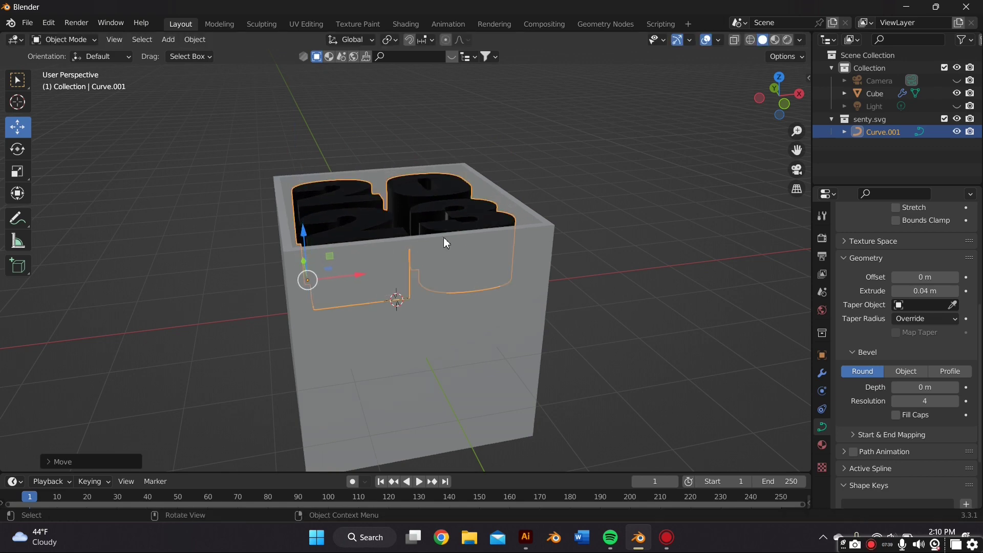
middle_click_drag(302, 230, 420, 326)
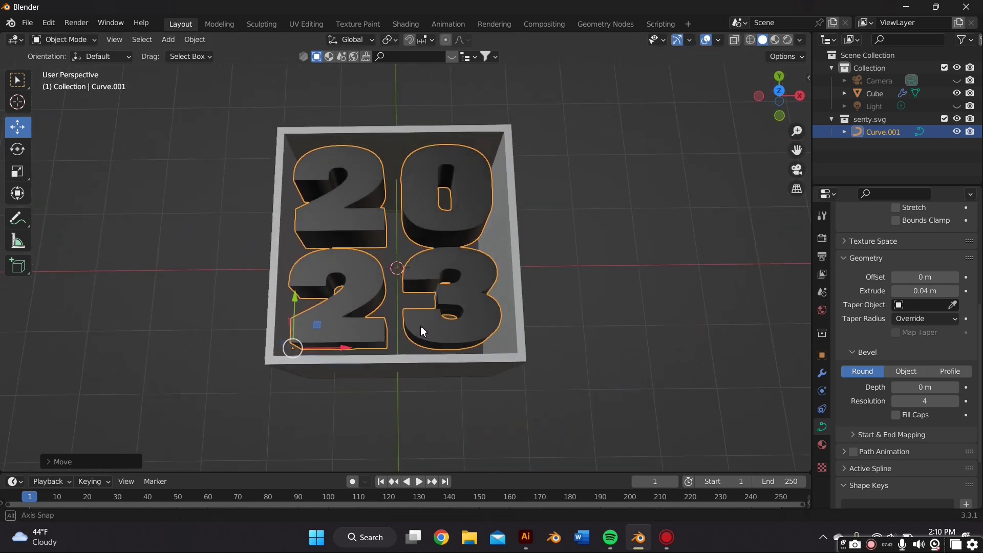
- Apply the box's Solidify modifier to make its wall thickness permanent
right_click(438, 289)
left_click(496, 236)
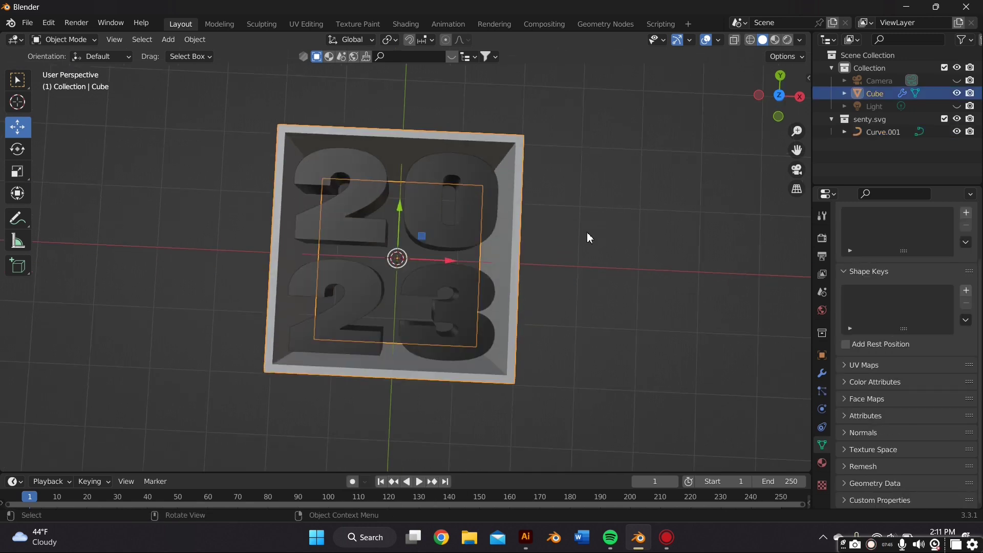
left_click(508, 291)
left_click(509, 293)
middle_click_drag(509, 295, 834, 353)
left_click(822, 373)
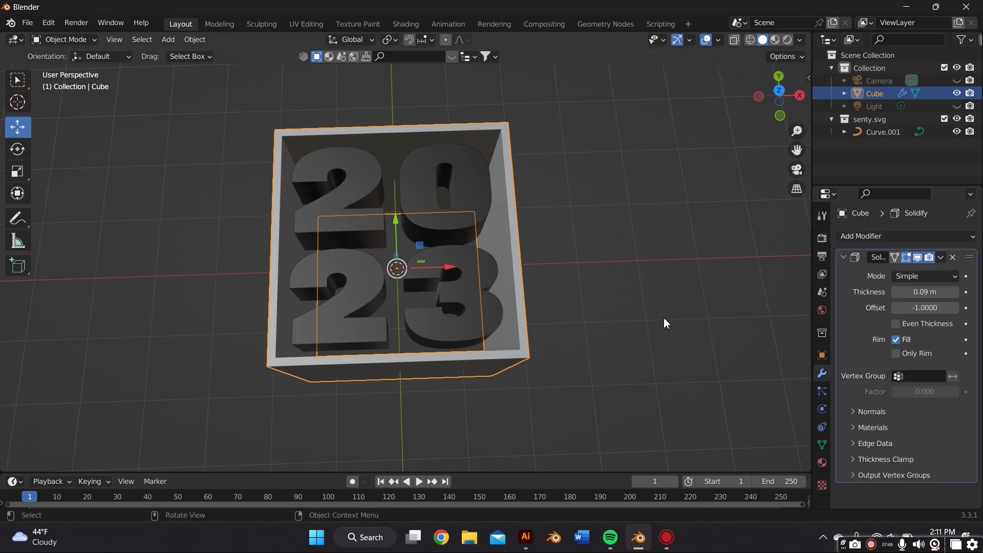
middle_click_drag(663, 317, 656, 329)
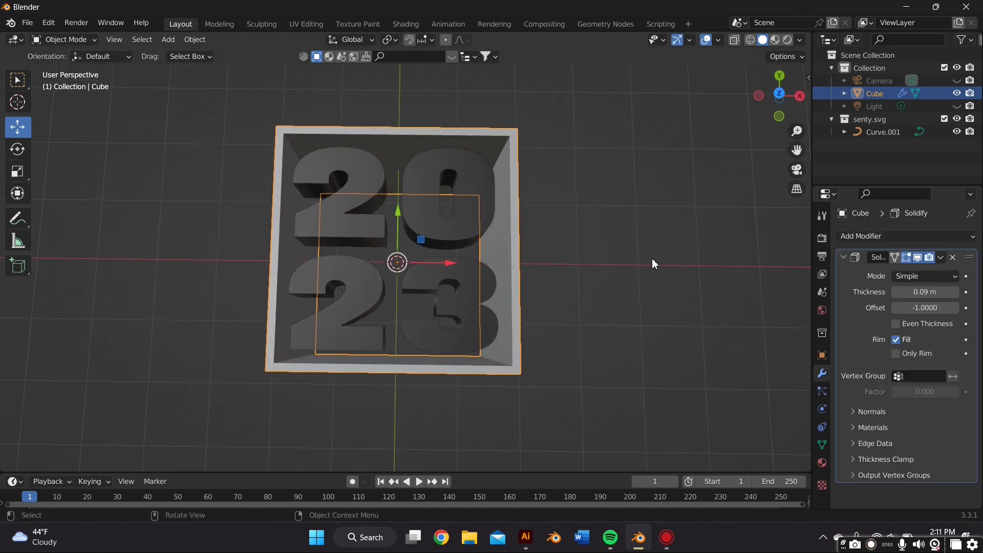
left_click(944, 258)
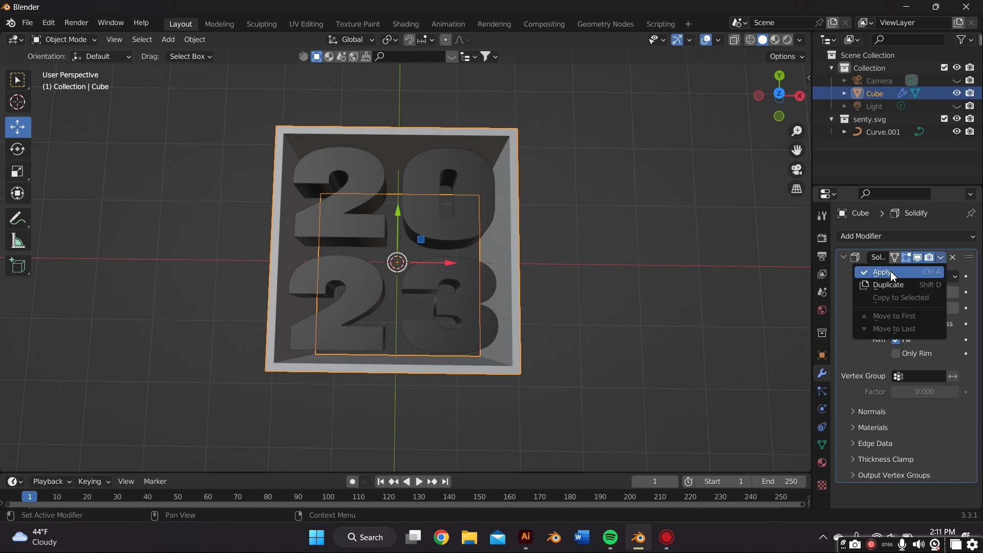
left_click(890, 272)
- Convert the 2023 text object into a mesh
left_click(467, 292)
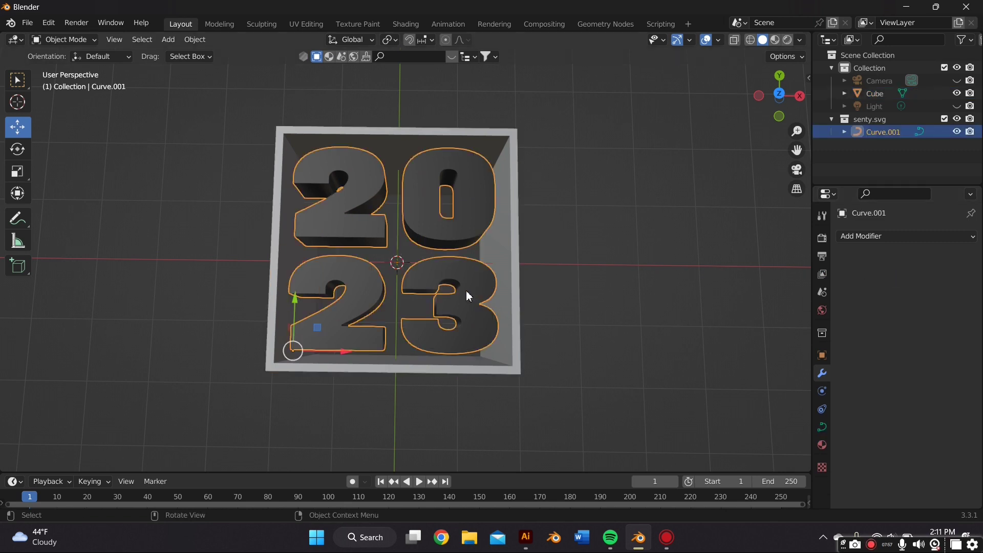
right_click(458, 266)
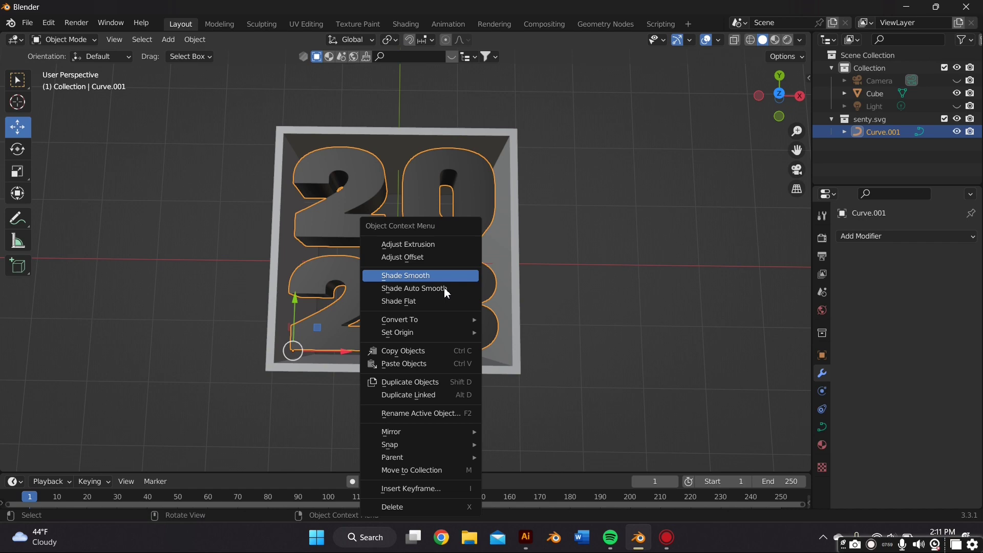
mouse_move(468, 322)
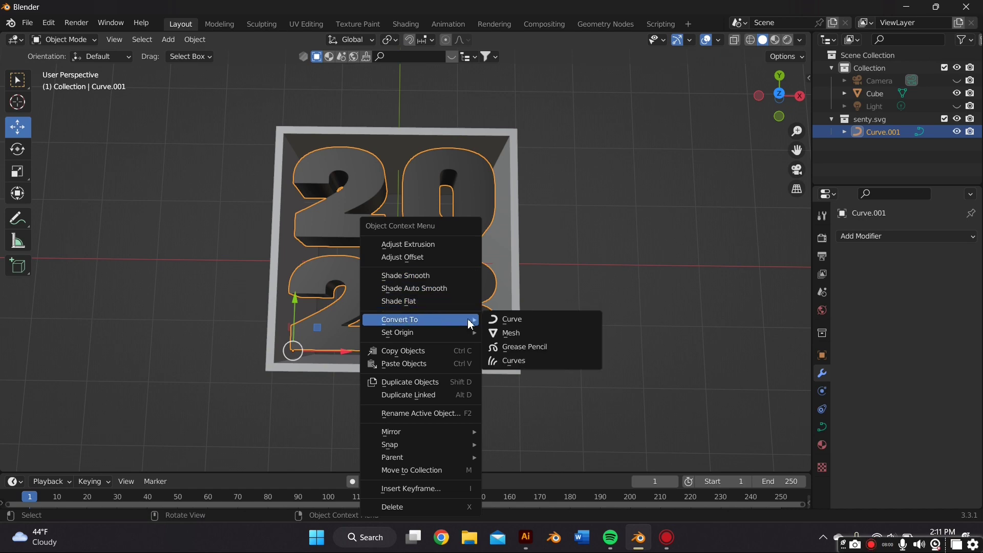
left_click(508, 334)
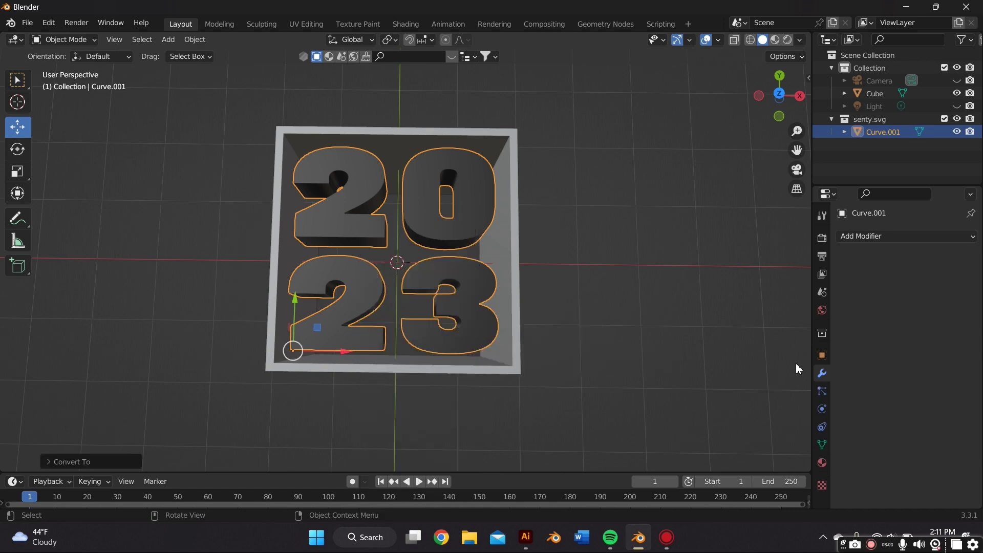
- Add a Remesh modifier with 0.001 m voxel size to the numbers and apply it
left_click(869, 239)
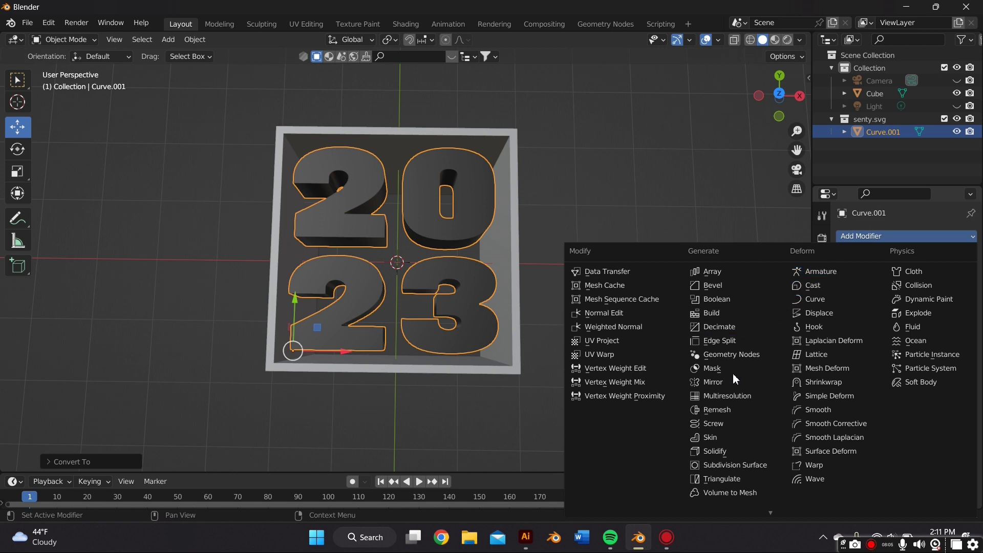
left_click(728, 410)
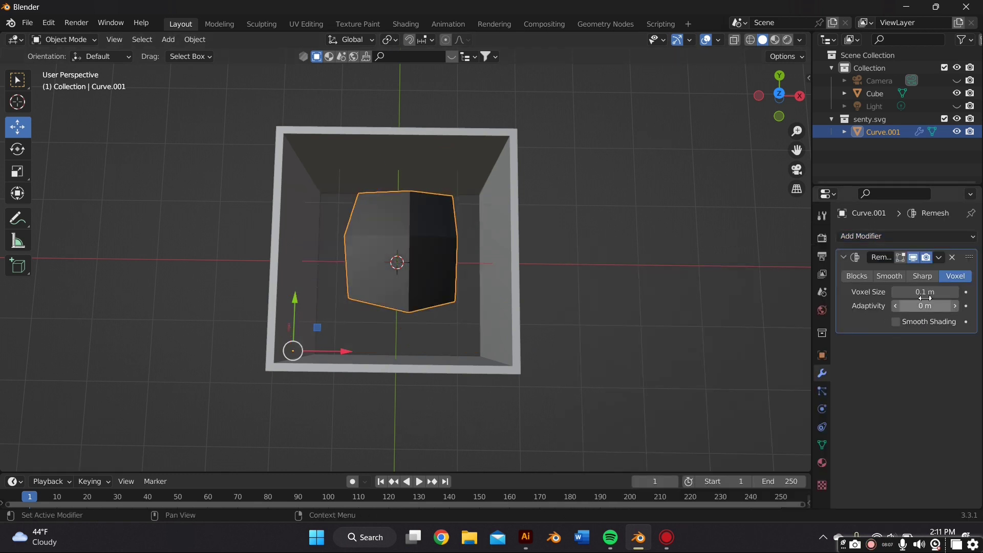
left_click(923, 292)
key("BackSpace")
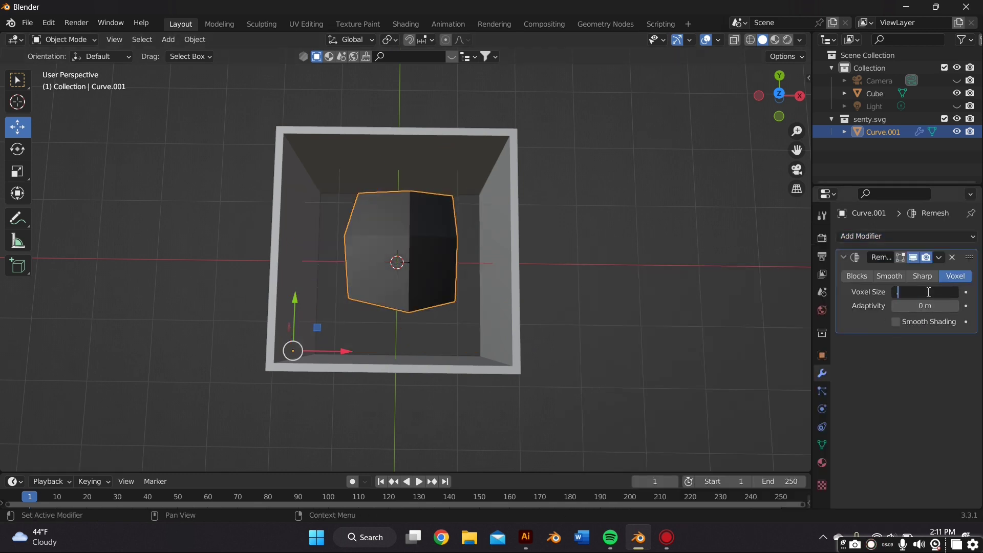
type(".001")
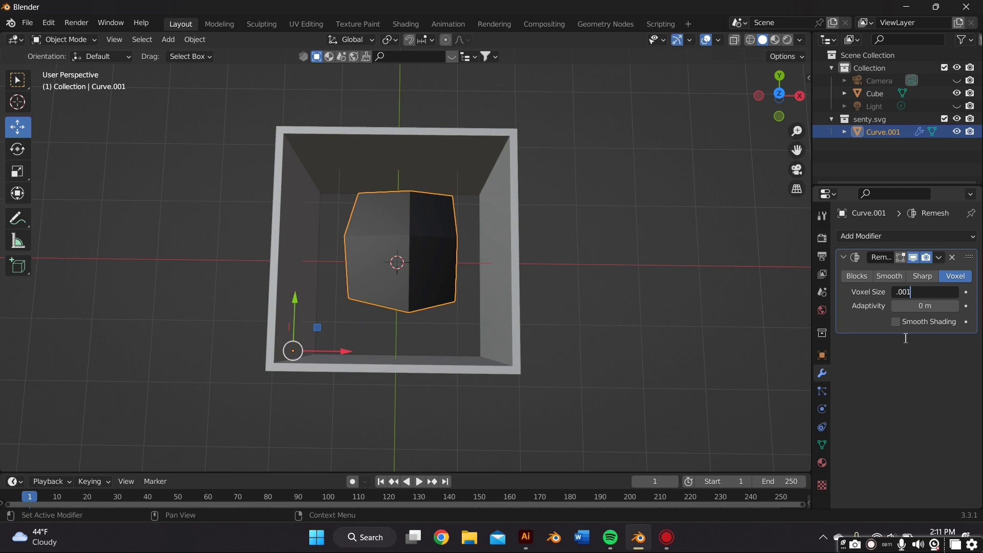
key("Return")
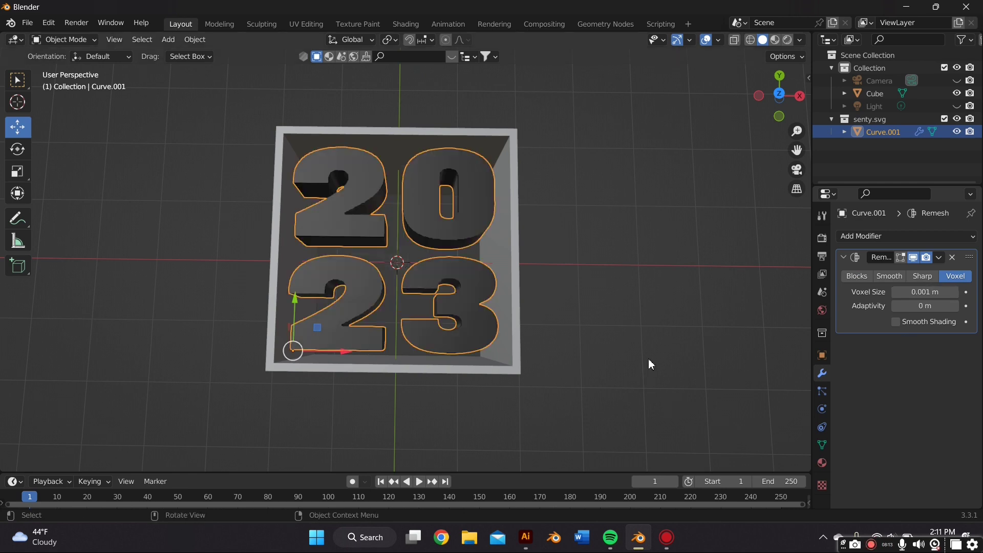
scroll(468, 253, "up", 3)
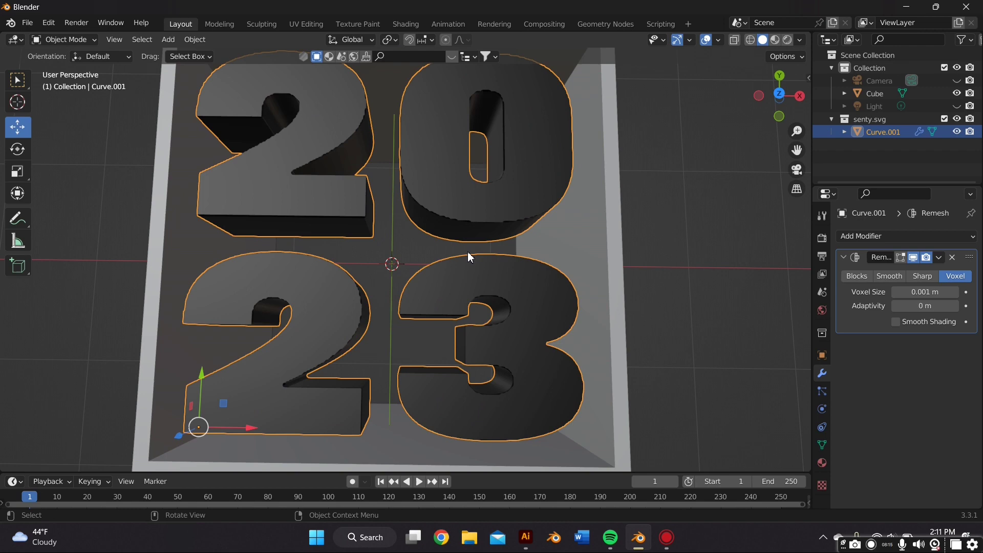
scroll(468, 251, "down", 5)
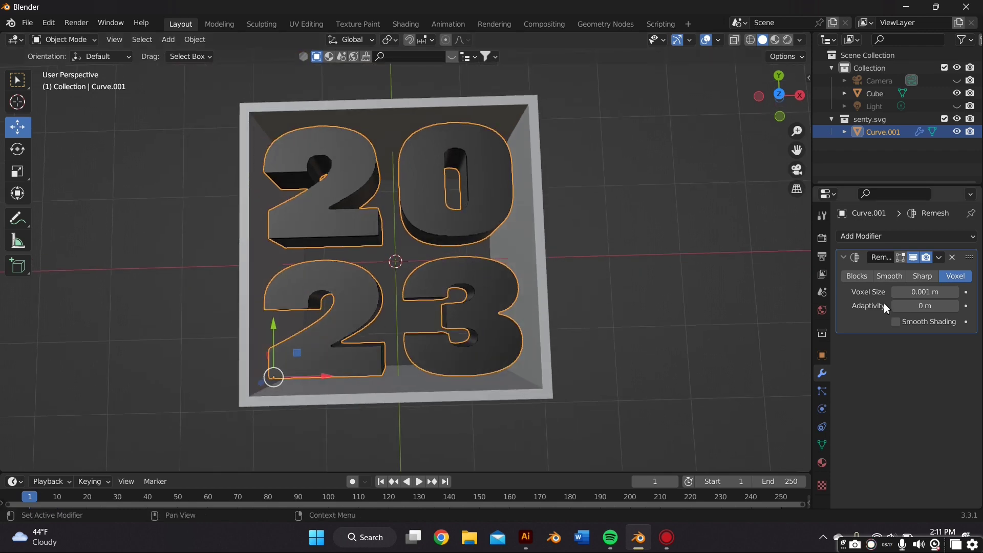
left_click(938, 257)
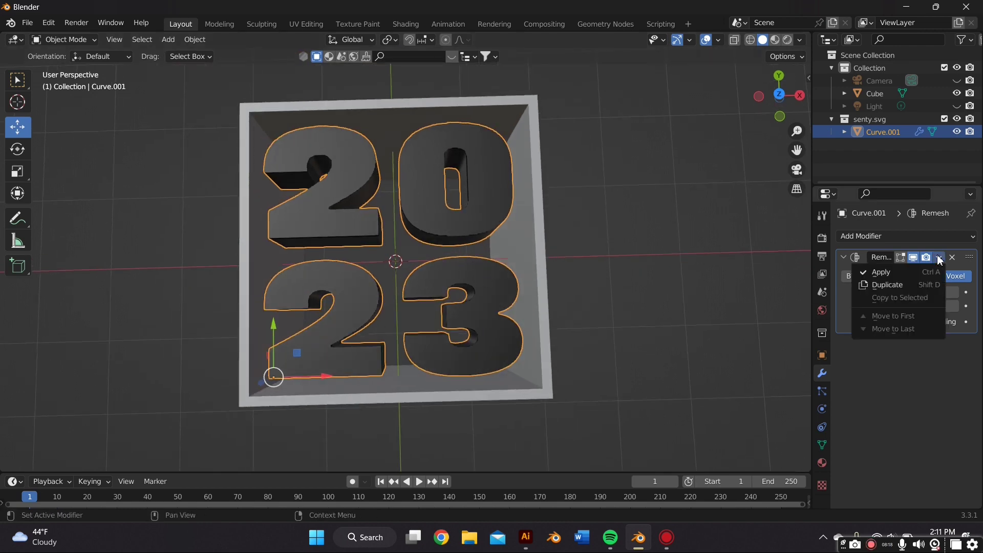
left_click(900, 278)
middle_click_drag(450, 298, 359, 204)
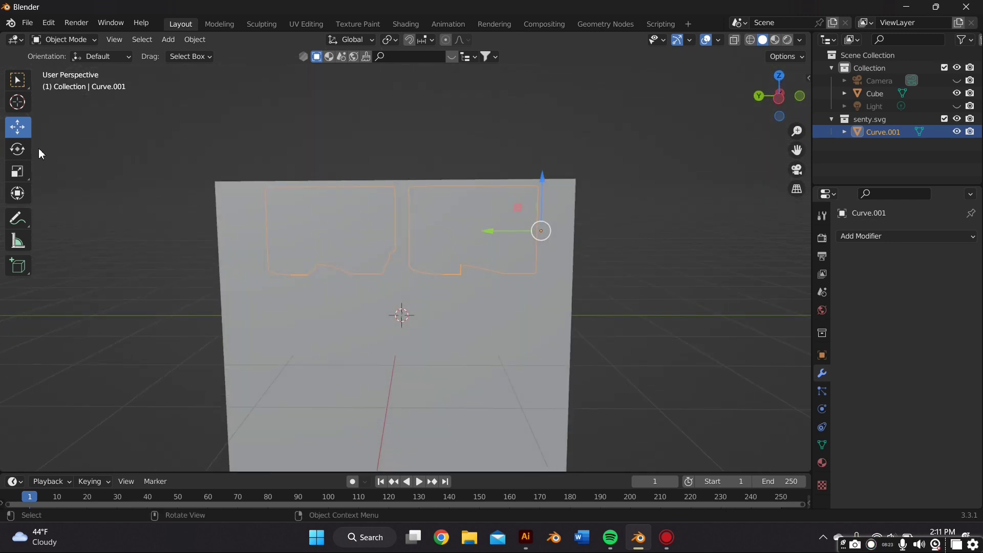
- Scale the 2023 numbers up along Z in two passes so they rise above the box walls
left_click(22, 174)
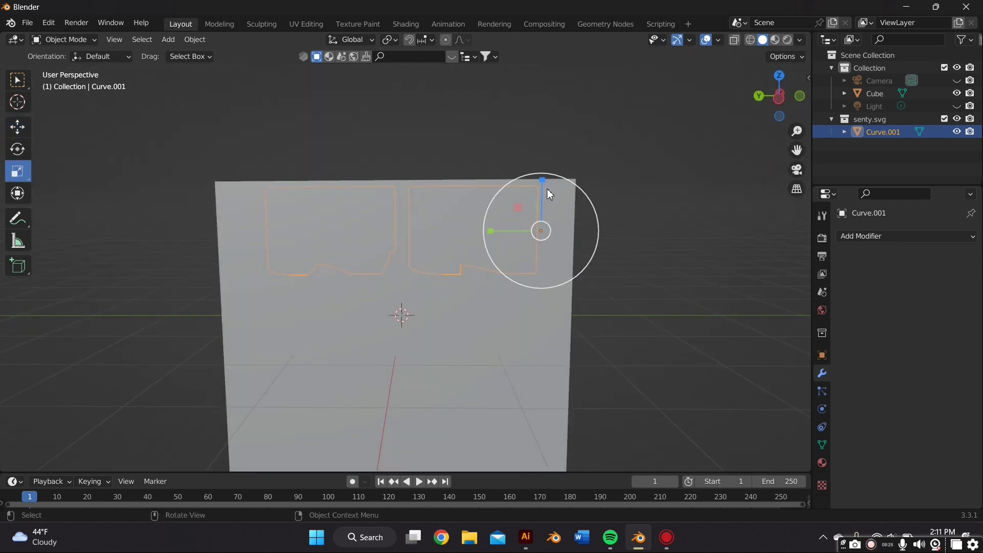
left_click_drag(546, 199, 541, 167)
left_click(24, 133)
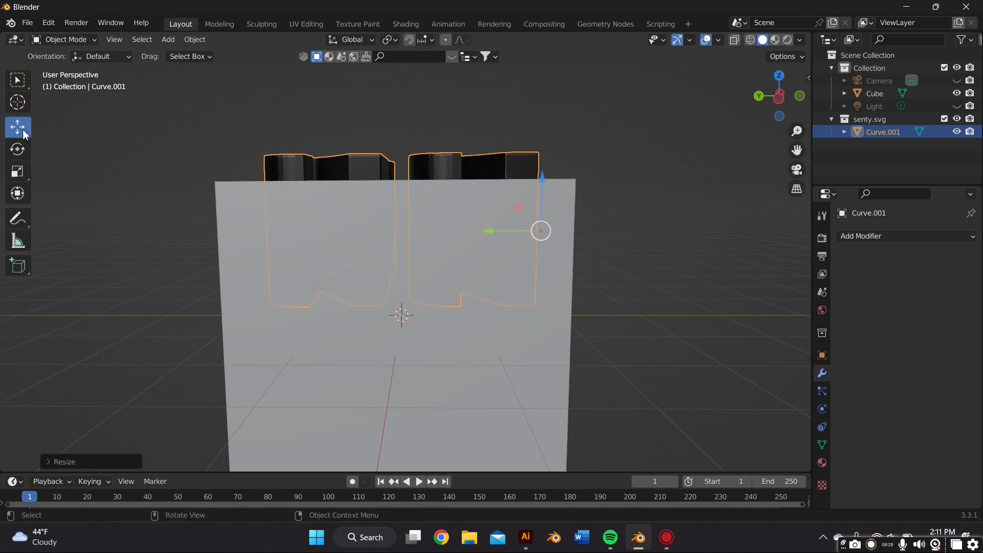
left_click(18, 171)
left_click_drag(539, 204, 540, 195)
left_click(17, 127)
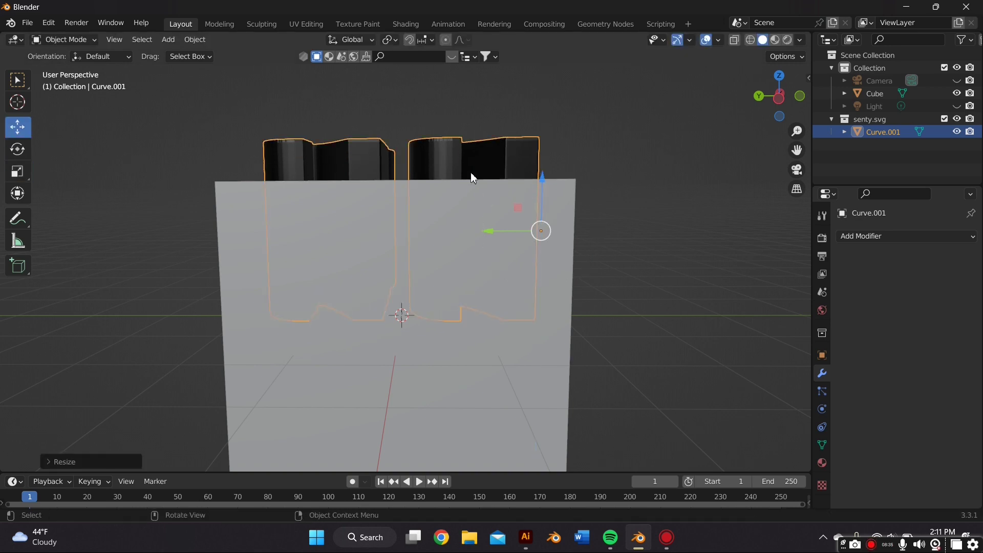
middle_click_drag(471, 180, 476, 307)
left_click(822, 409)
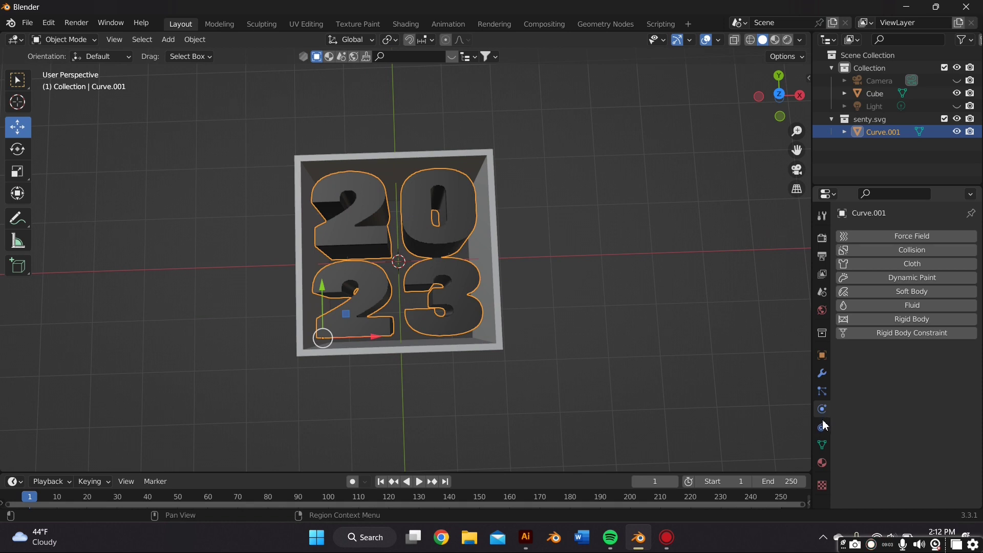
- Enable Collision physics on the box and set the timeline's current frame to 0
left_click(822, 427)
left_click(822, 409)
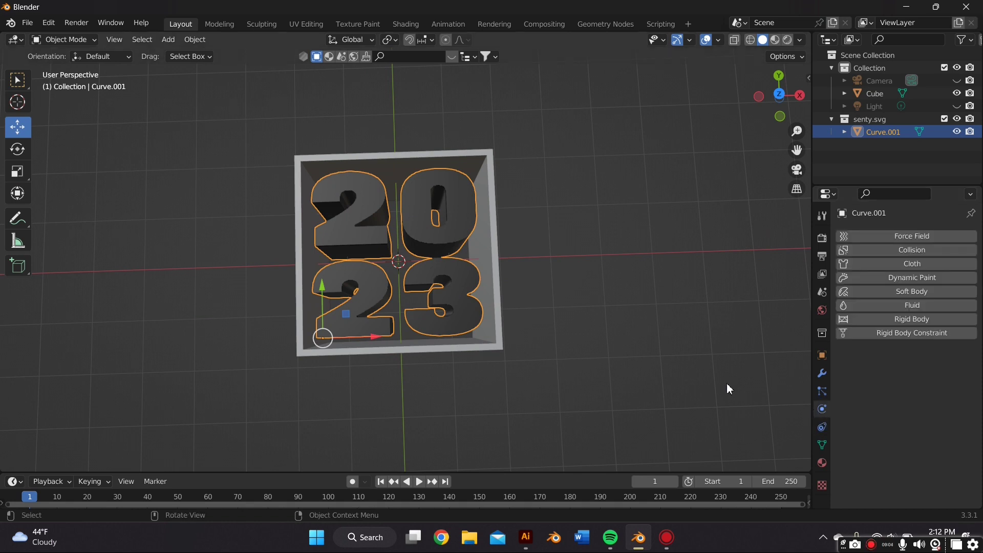
middle_click_drag(599, 360, 598, 314)
left_click(467, 323)
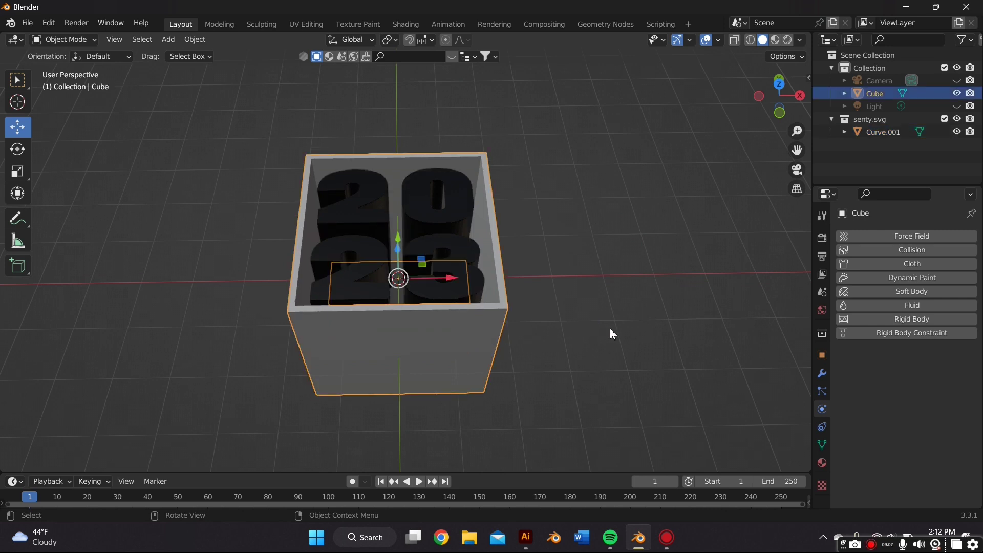
left_click(905, 252)
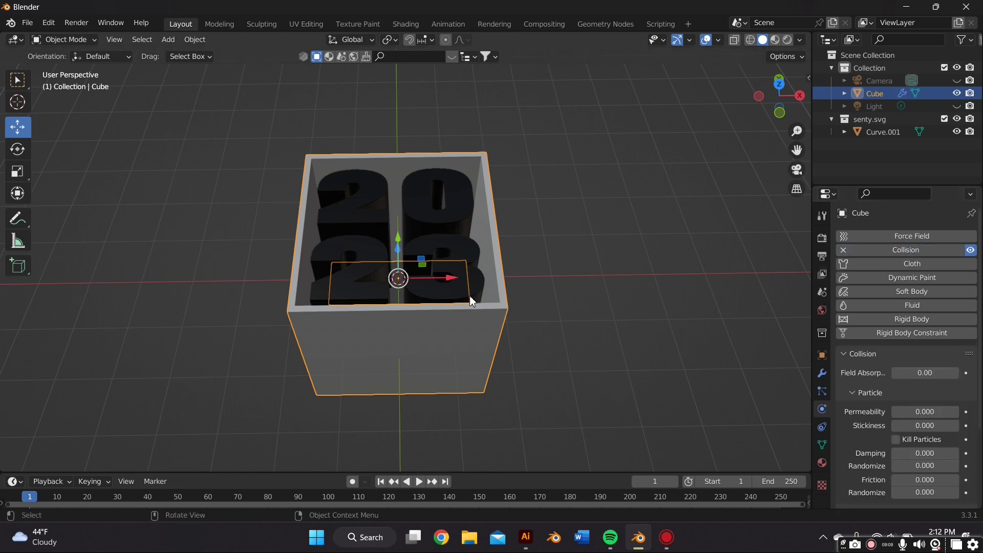
middle_click_drag(484, 243, 485, 287)
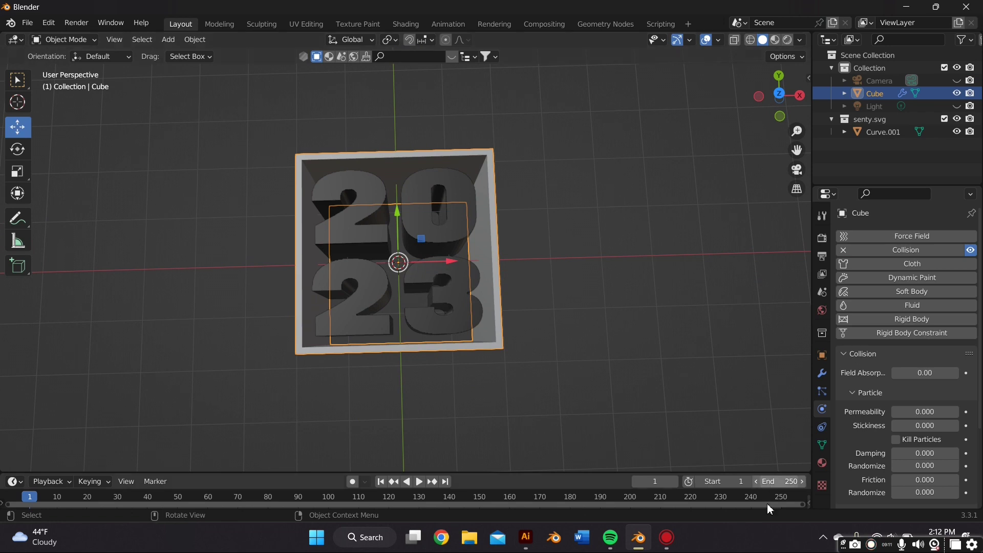
left_click(655, 482)
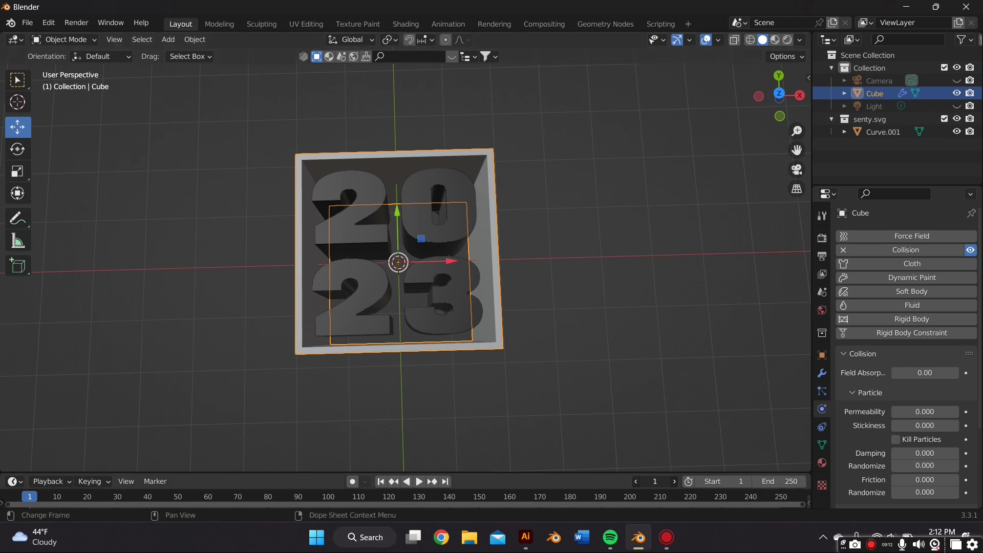
key("Return")
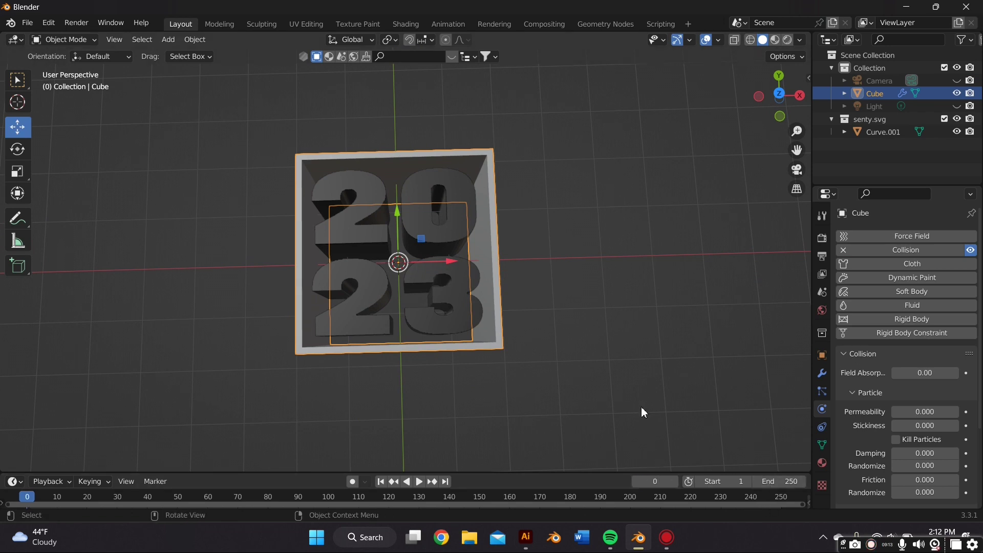
- Add Cloth physics to the 2023 numbers
left_click(448, 279)
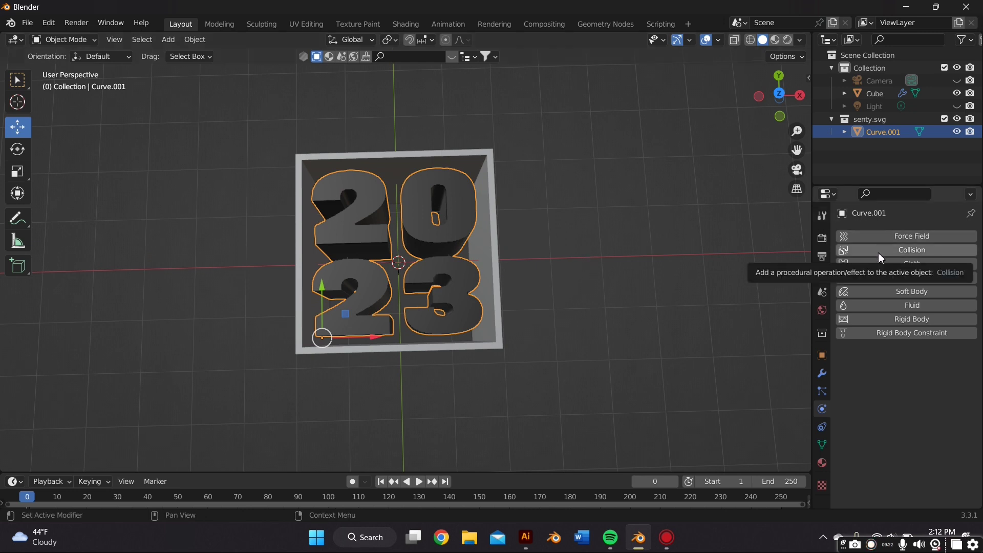
left_click(880, 265)
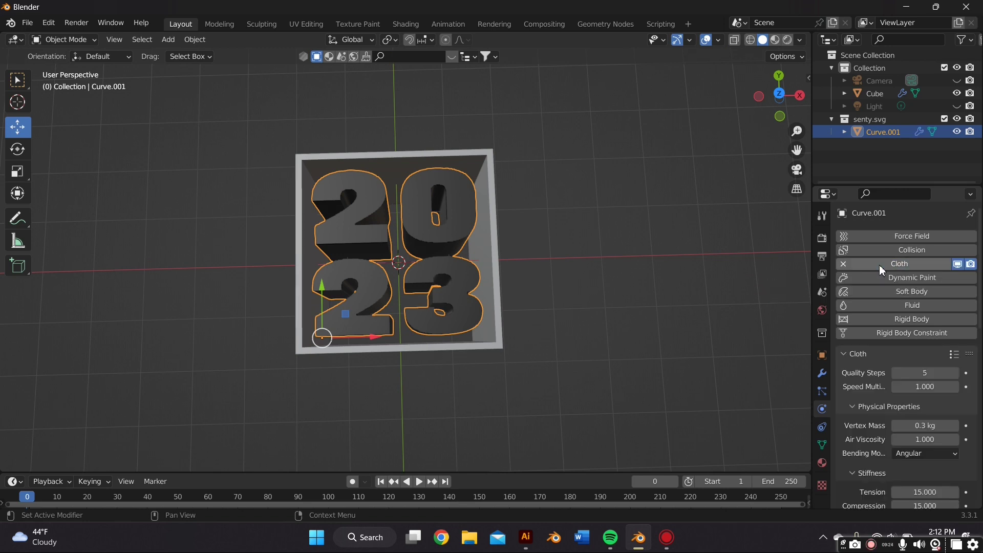
scroll(871, 269, "down", 1)
scroll(613, 348, "up", 2)
middle_click_drag(609, 347, 614, 351)
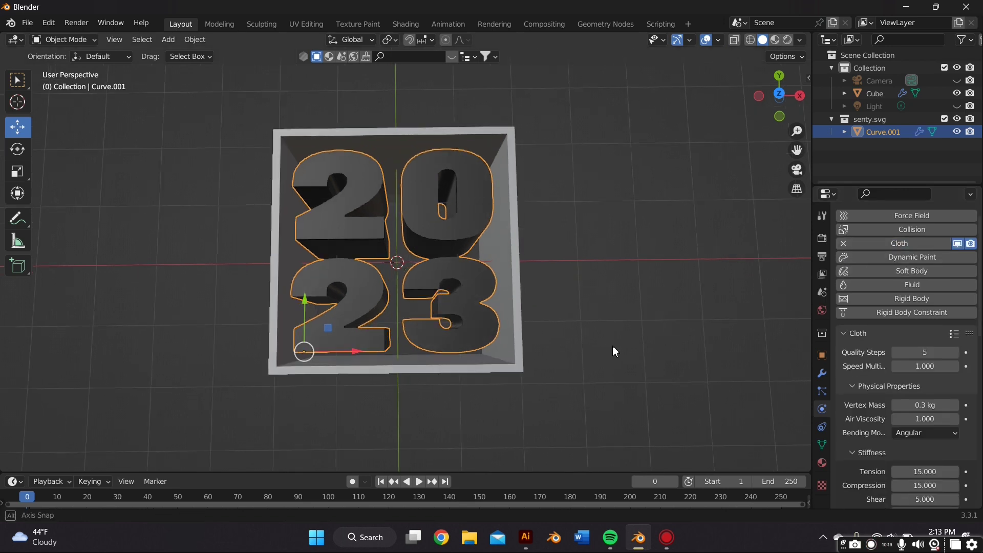
scroll(941, 353, "down", 2)
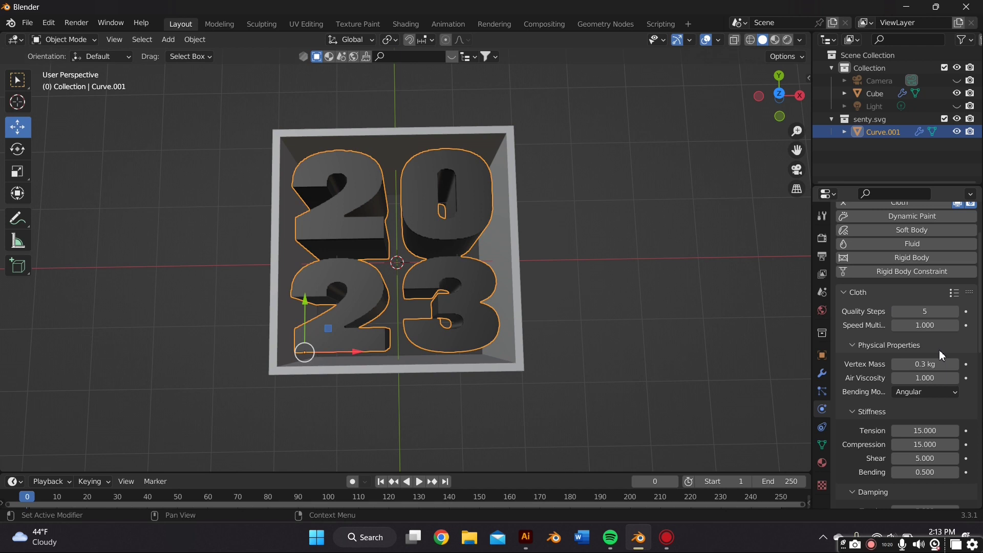
scroll(940, 351, "down", 3)
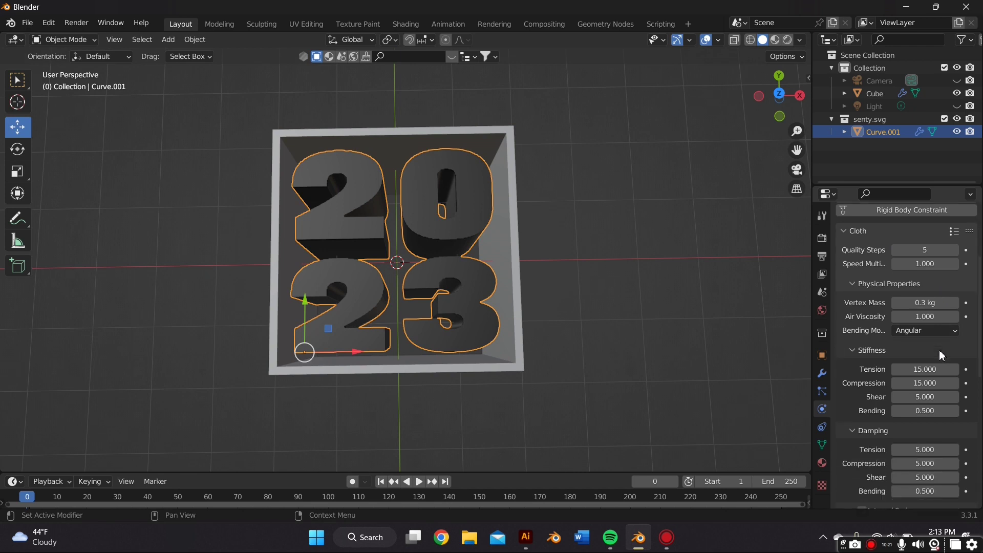
scroll(940, 351, "down", 4)
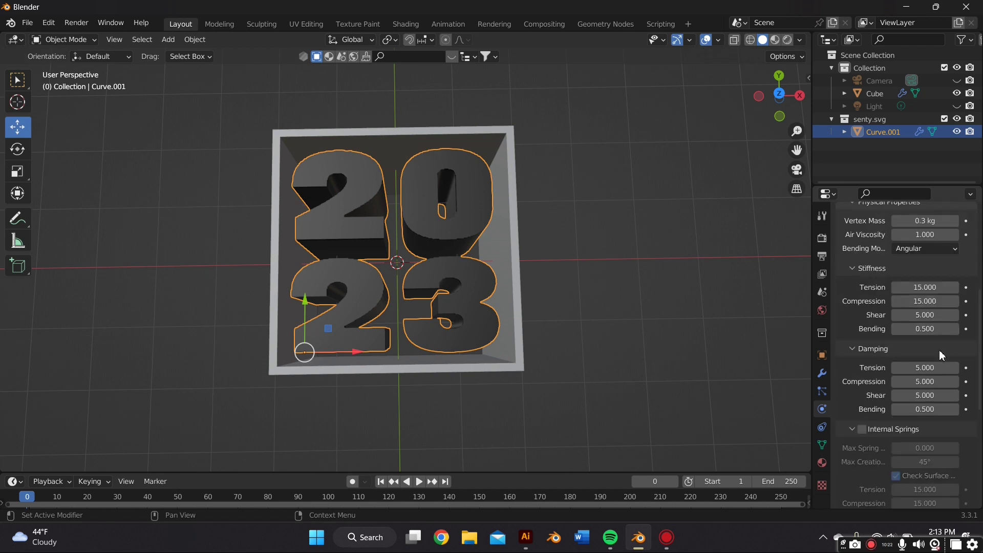
scroll(941, 353, "down", 8)
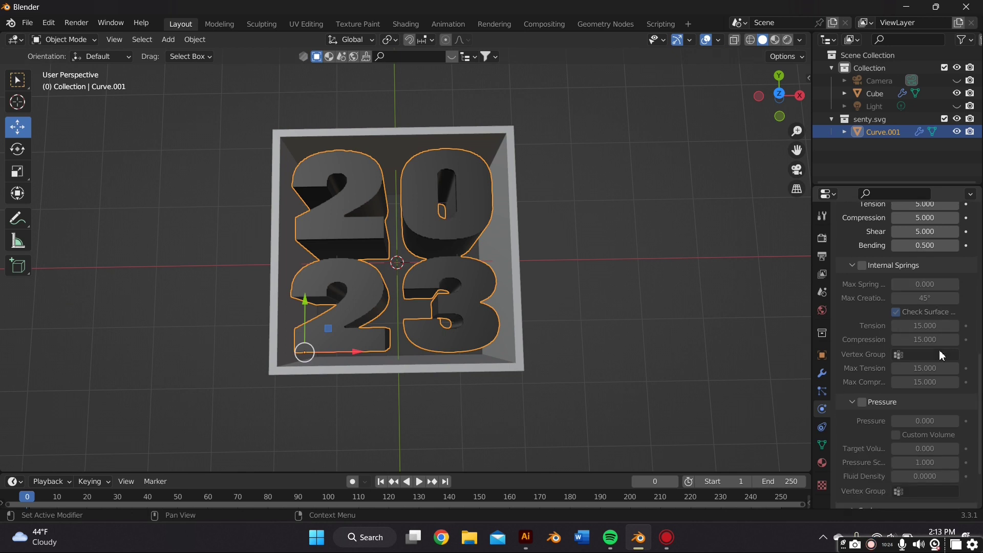
scroll(939, 354, "down", 4)
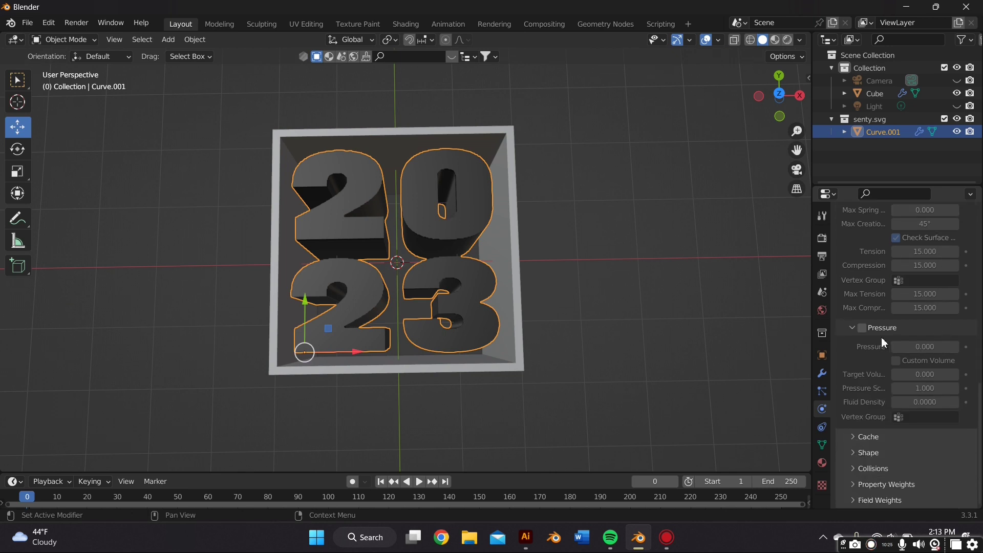
- Turn on cloth Pressure at 7, with Custom Volume and a target volume of 2
left_click(865, 329)
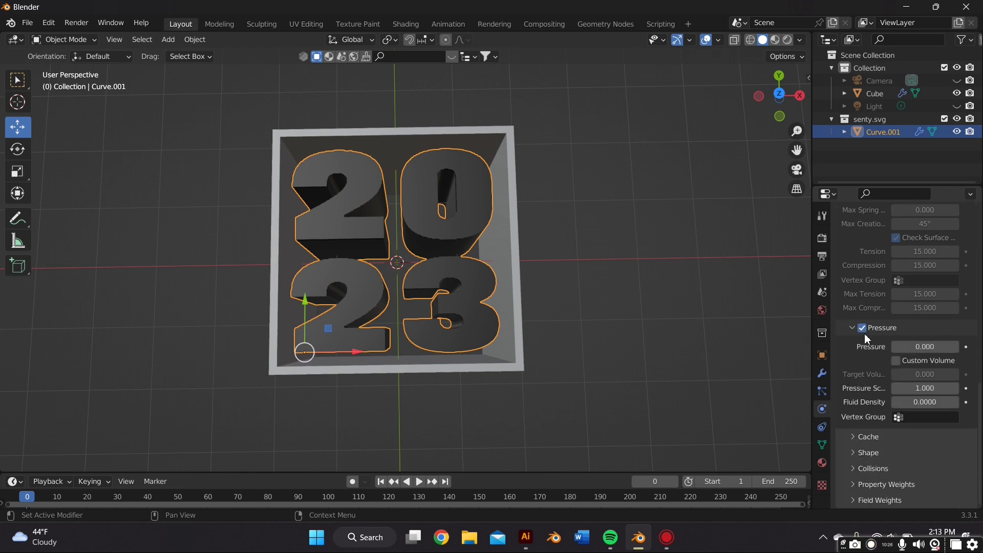
left_click(916, 347)
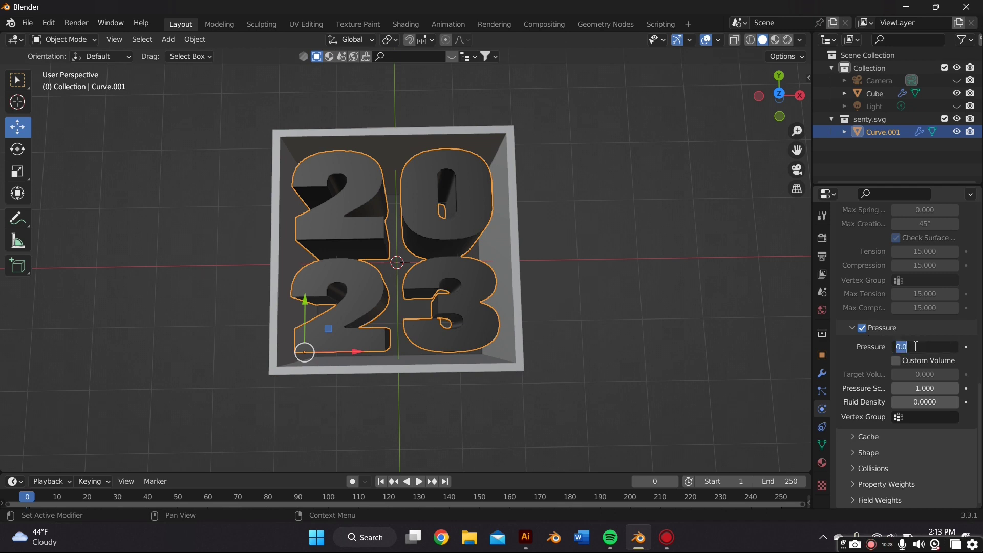
type("8")
type("7")
key("Return")
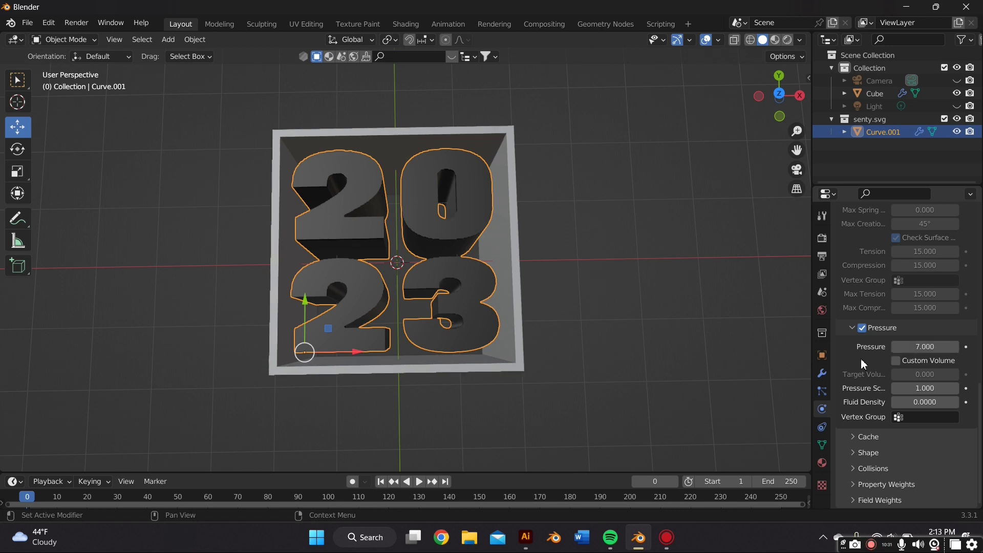
left_click(895, 361)
left_click(919, 374)
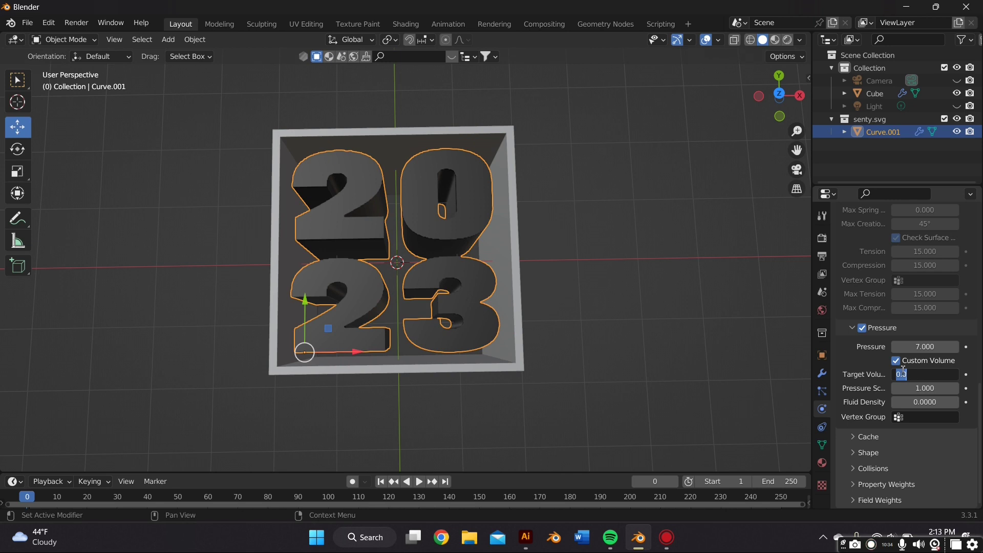
type("2")
key("Return")
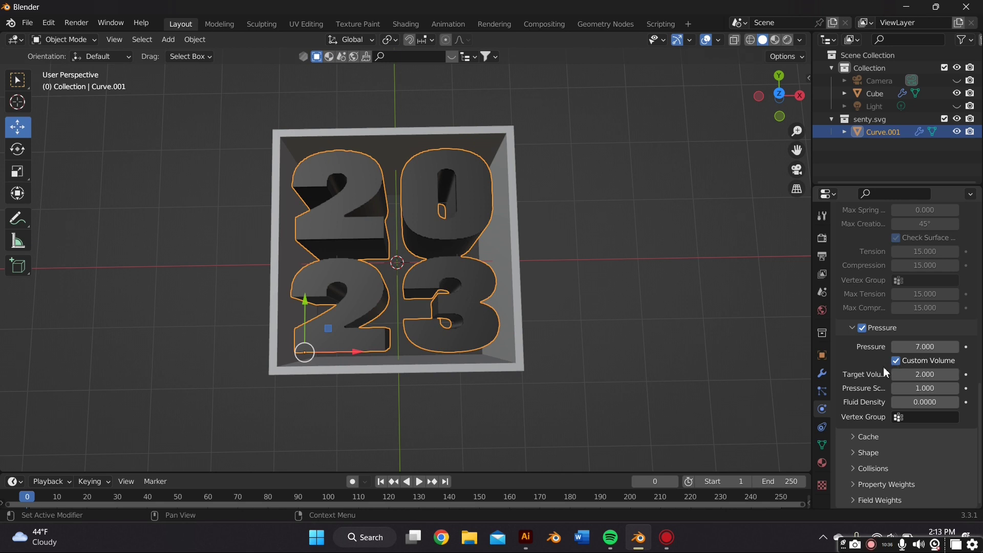
- Set the cloth cache's simulation end frame to 8
left_click(878, 438)
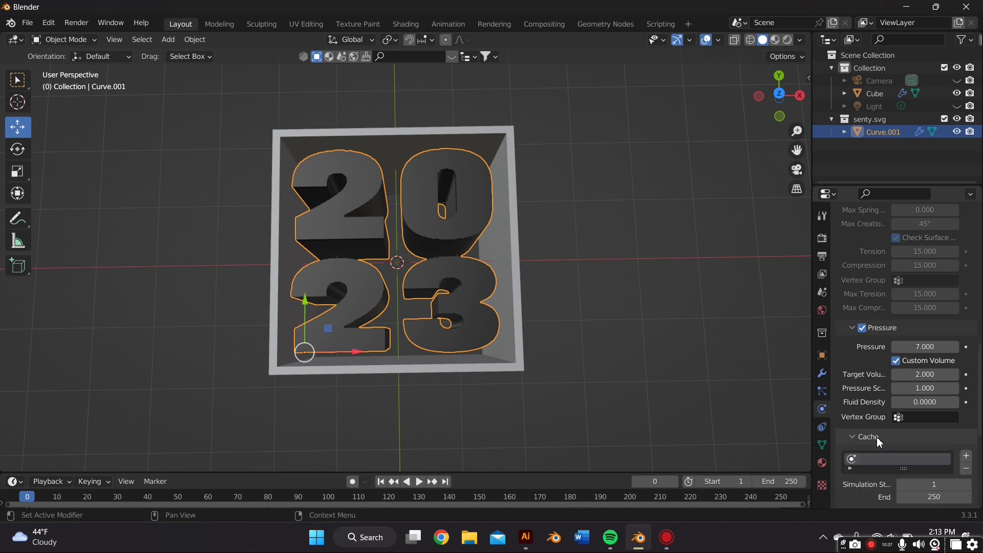
scroll(870, 397, "down", 5)
scroll(869, 395, "down", 2)
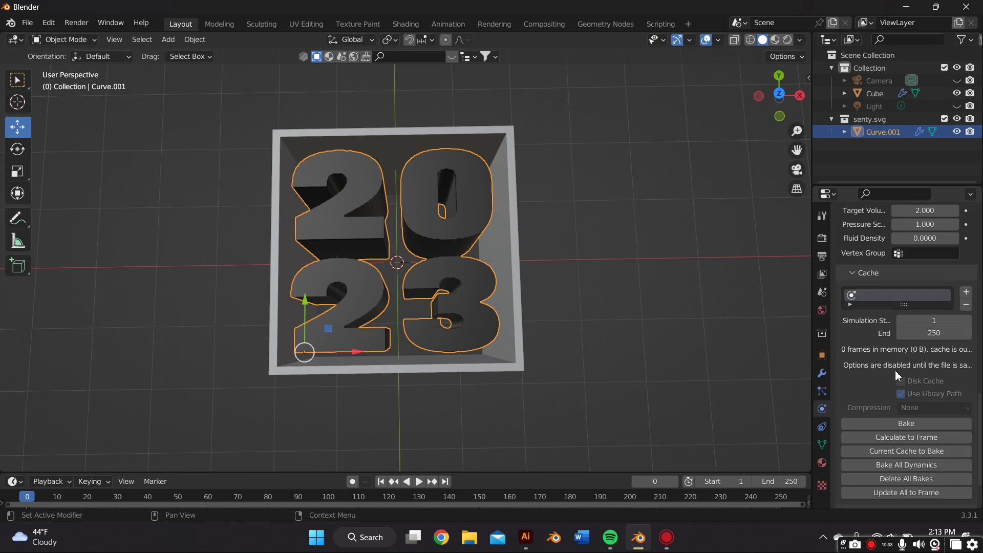
left_click(943, 334)
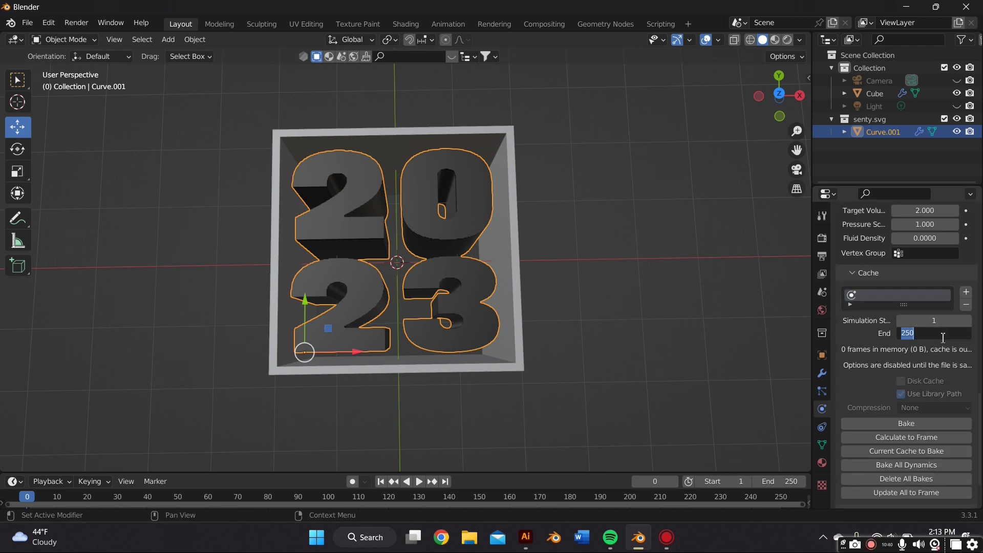
type("8")
key("Return")
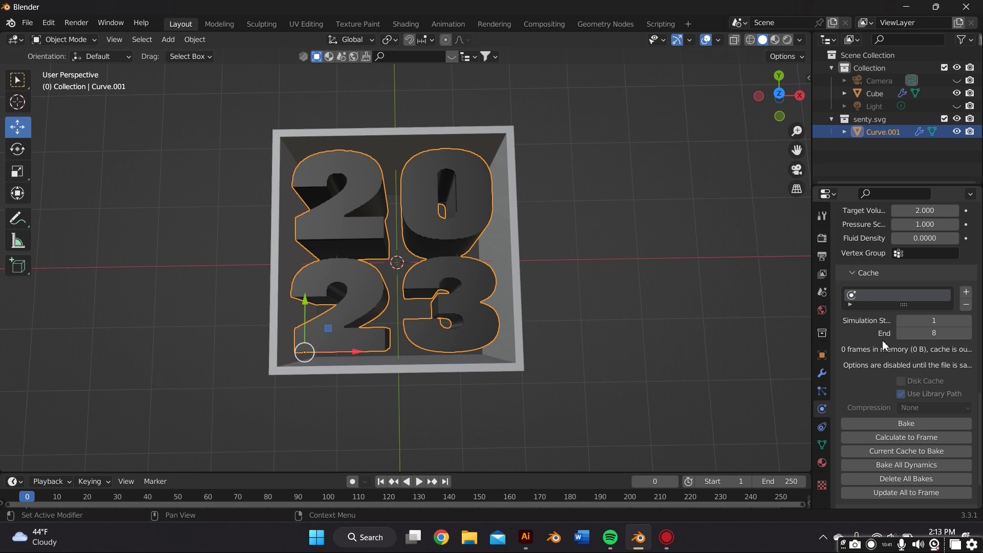
- Raise the cloth collision quality to 3
scroll(883, 340, "down", 3)
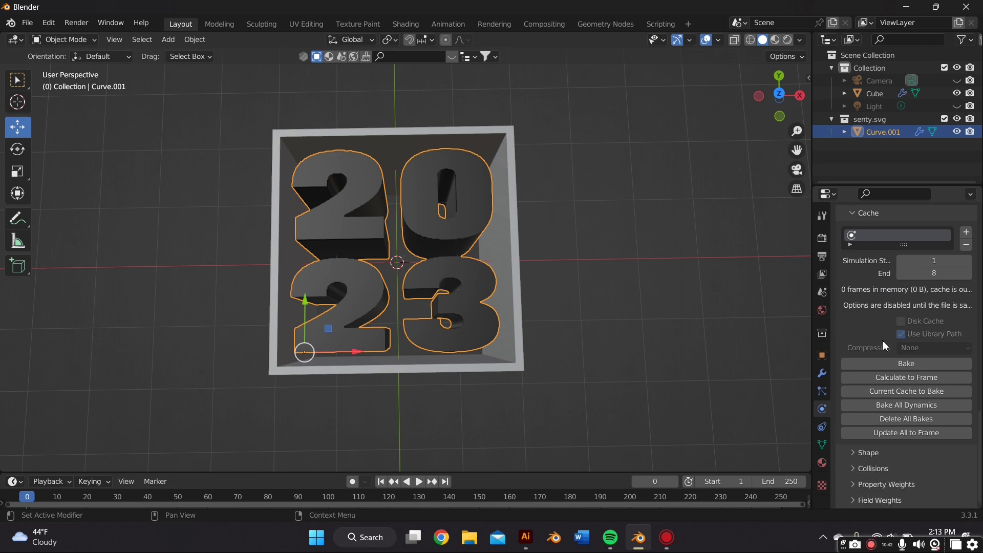
left_click(867, 454)
scroll(865, 451, "down", 5)
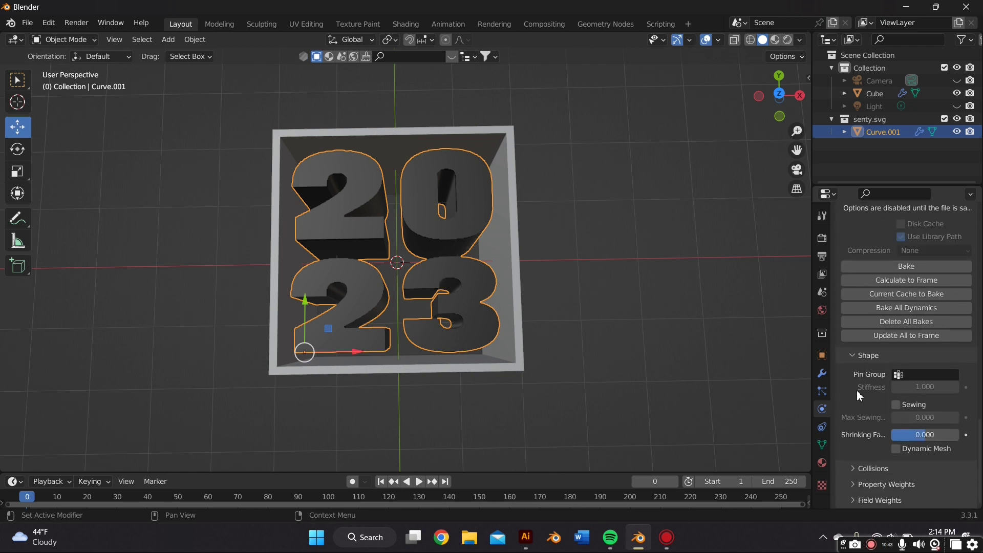
left_click(867, 355)
left_click(877, 468)
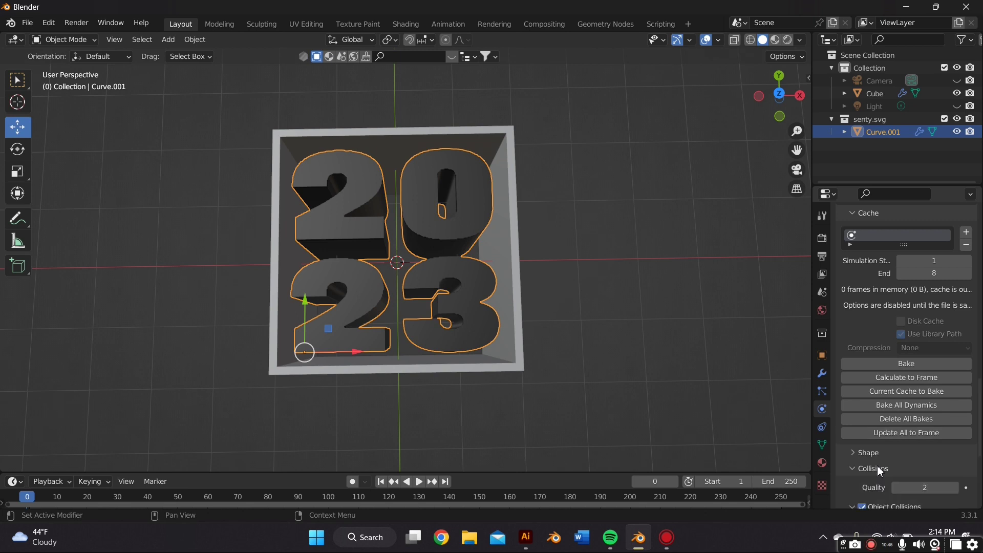
scroll(877, 455, "down", 6)
scroll(879, 445, "down", 2)
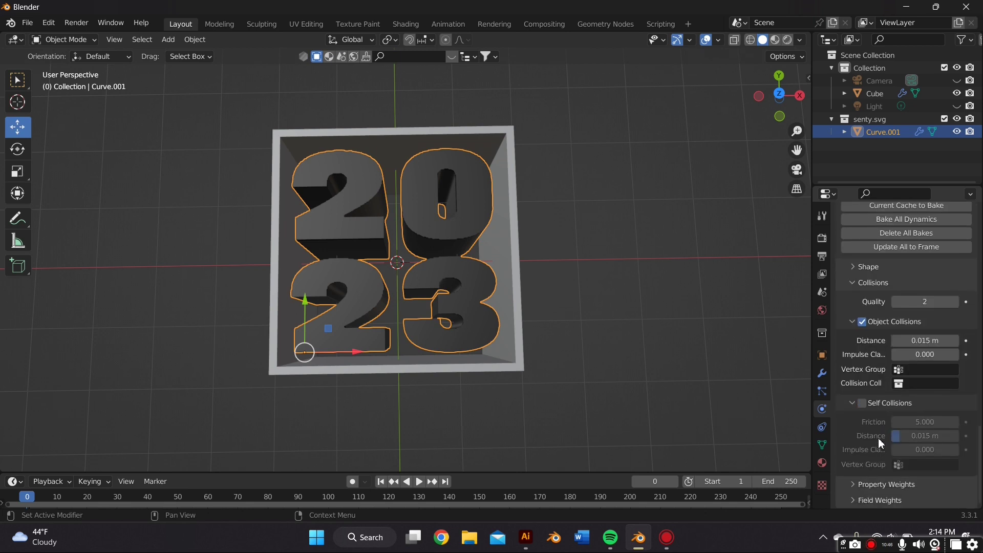
left_click(925, 301)
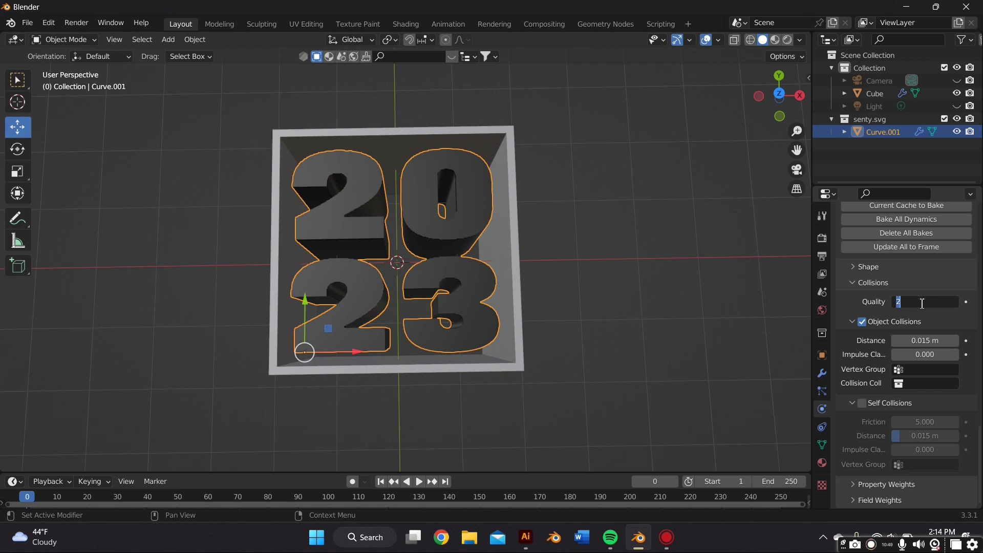
type("3")
key("Return")
left_click(879, 281)
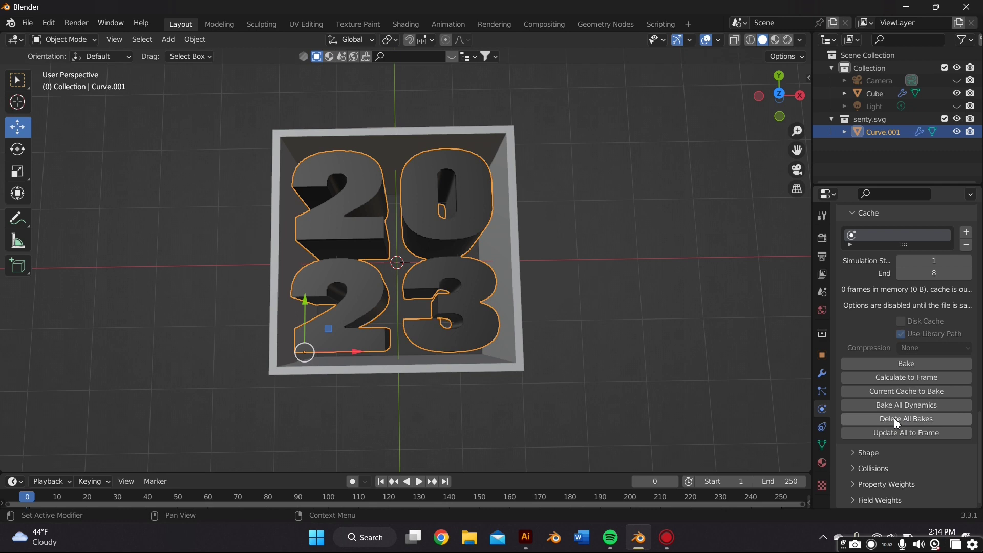
- Set the Gravity field weight to 0 so the cloth doesn't fall
left_click(889, 500)
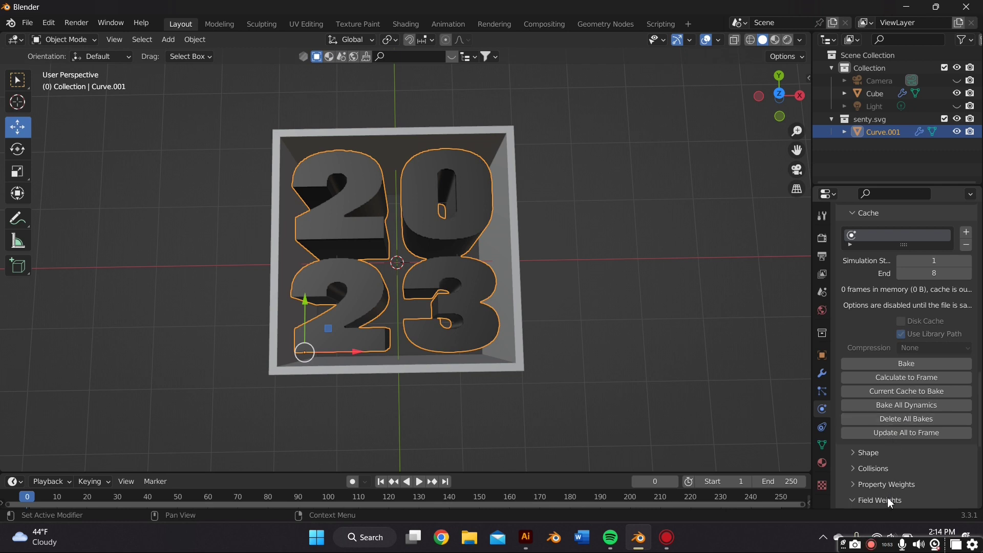
scroll(875, 465, "down", 10)
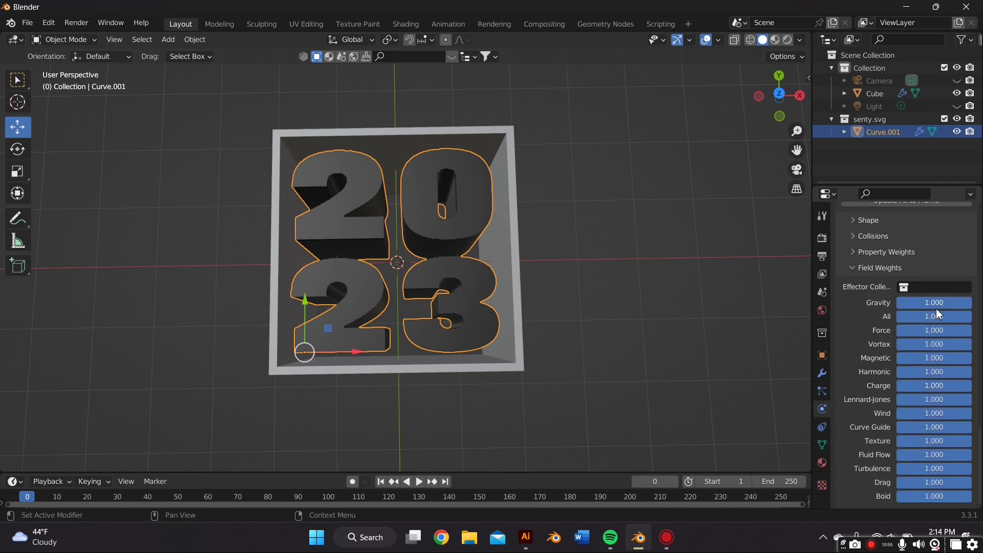
scroll(936, 317, "up", 1)
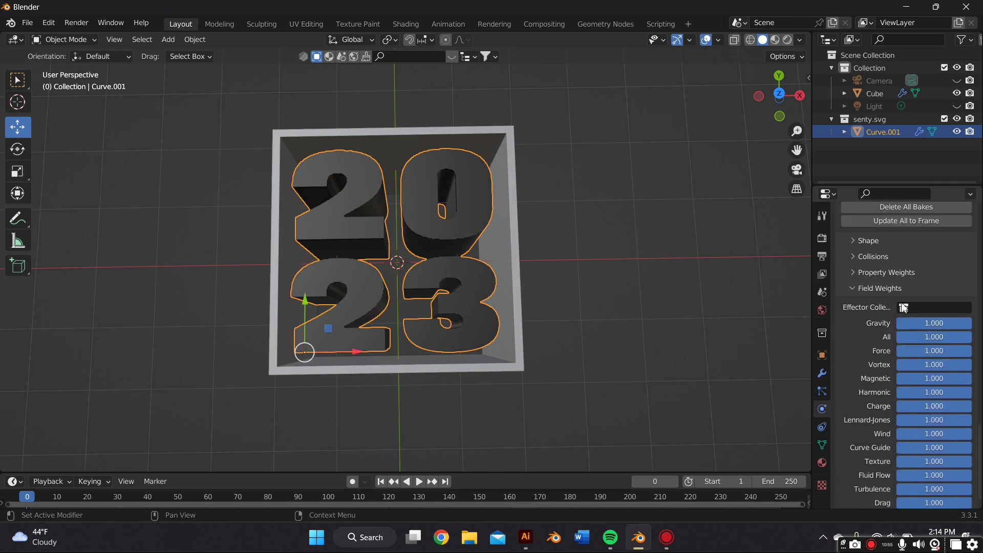
left_click(935, 329)
type("0")
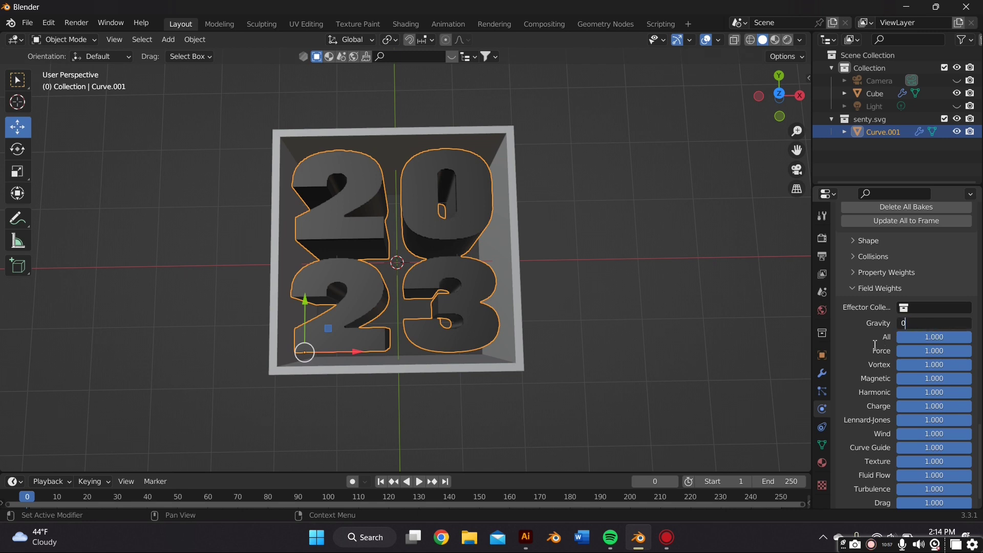
key("Return")
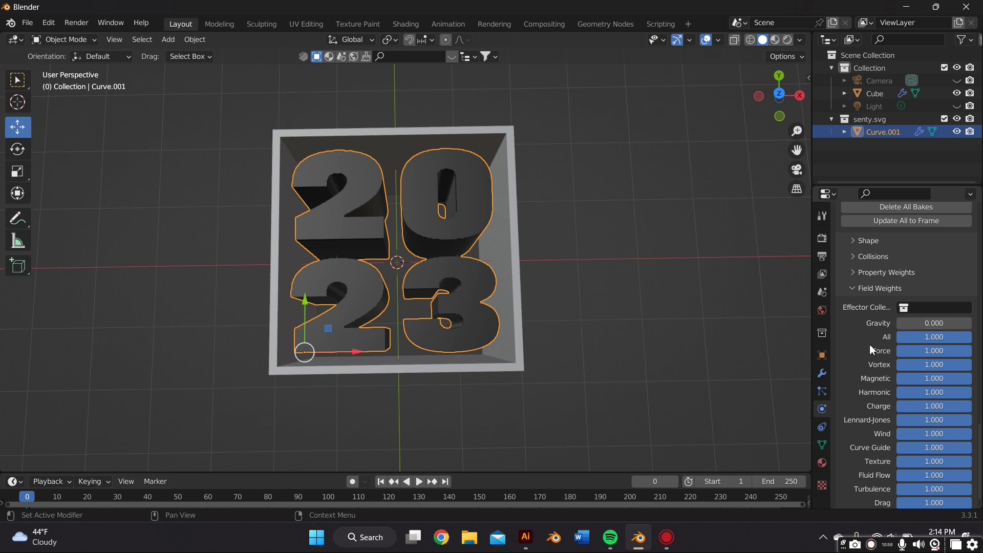
- Raise the cloth quality steps from 5 to 6, then scroll down to the Cache bake controls
left_click(866, 290)
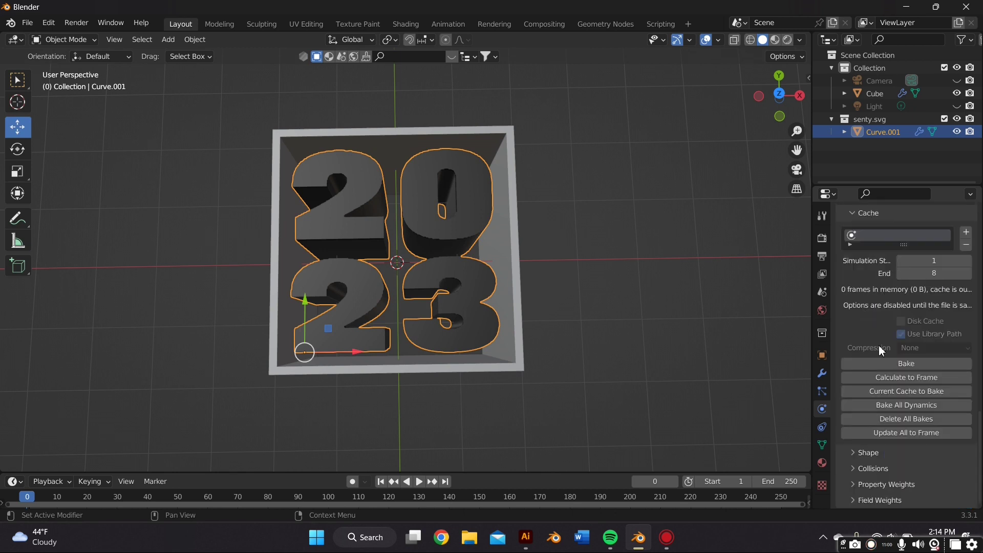
scroll(889, 387, "up", 12)
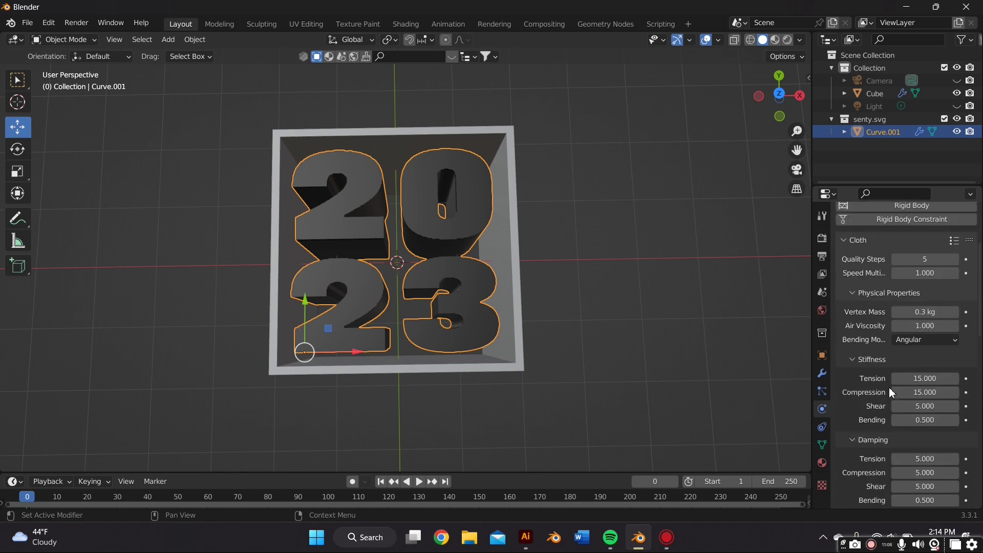
scroll(888, 392, "up", 5)
left_click(930, 363)
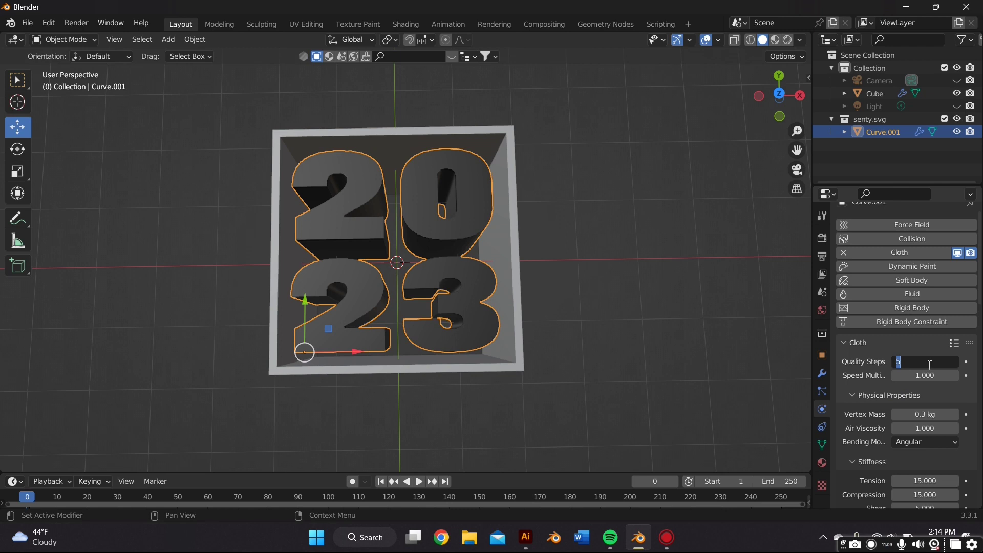
type("6")
key("Return")
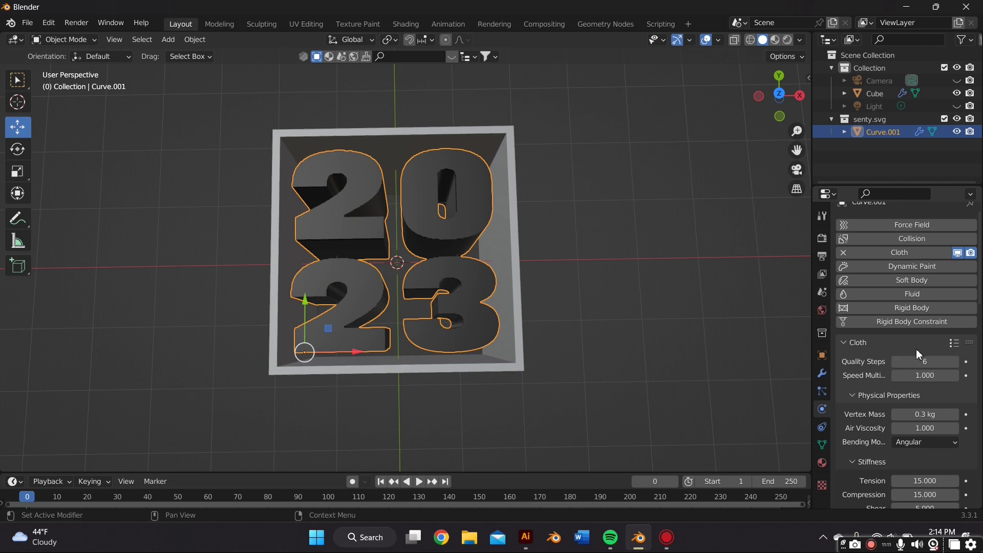
scroll(917, 353, "down", 10)
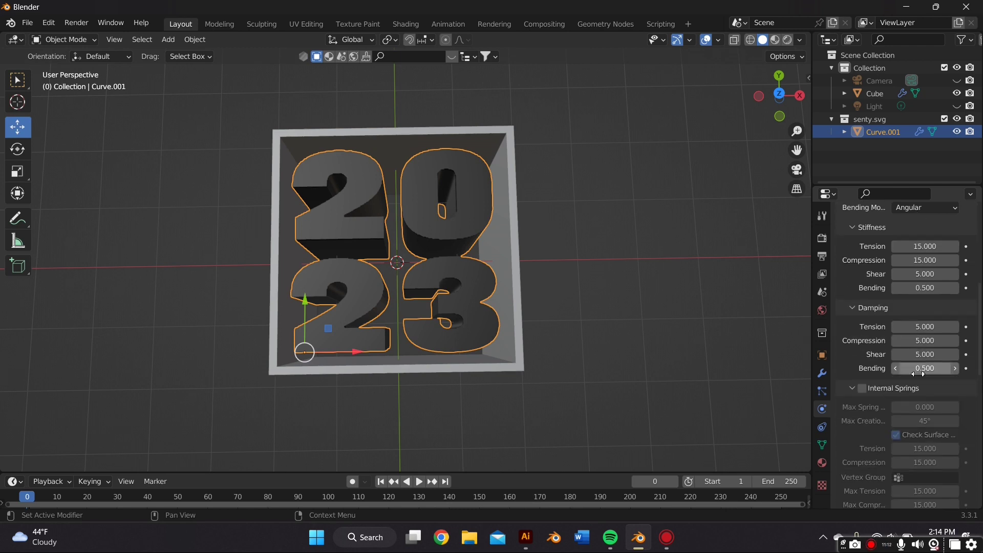
scroll(916, 373, "down", 15)
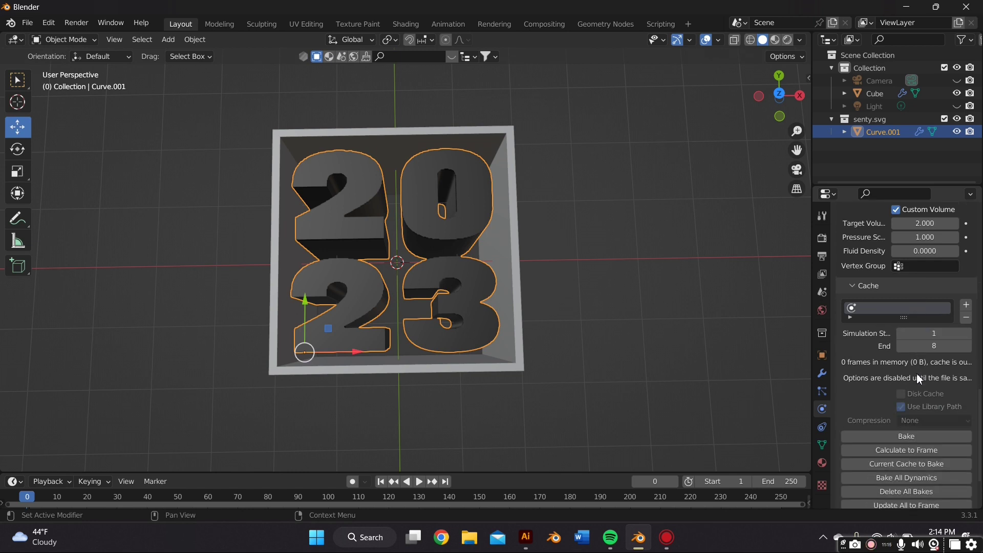
scroll(917, 373, "down", 4)
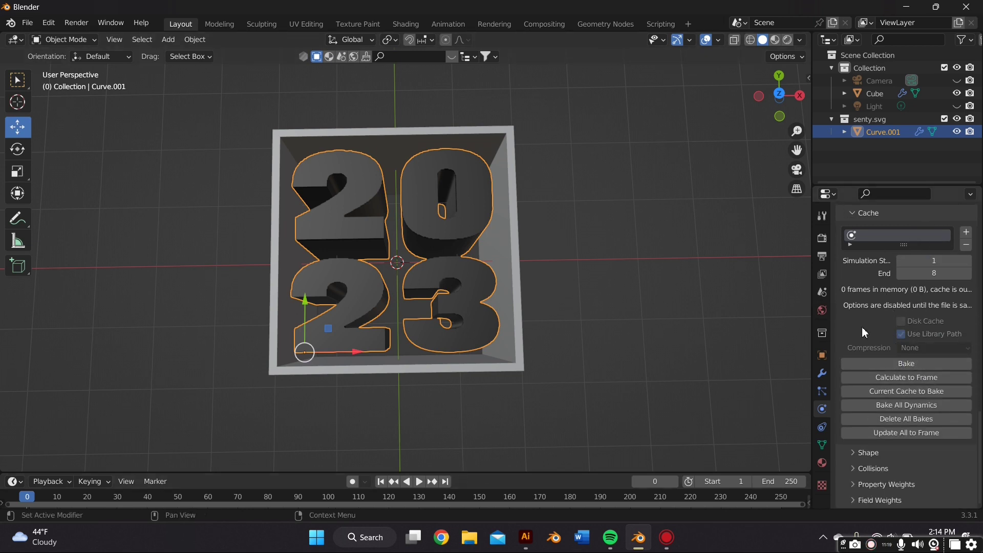
- Bake the 8-frame cloth cache and play it back to see the numerals puff up
left_click(889, 366)
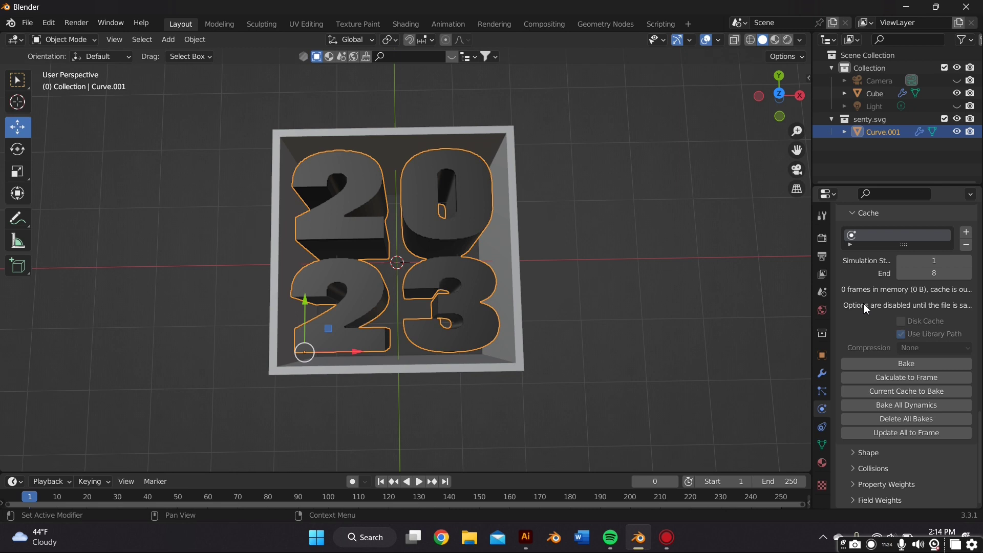
left_click(889, 367)
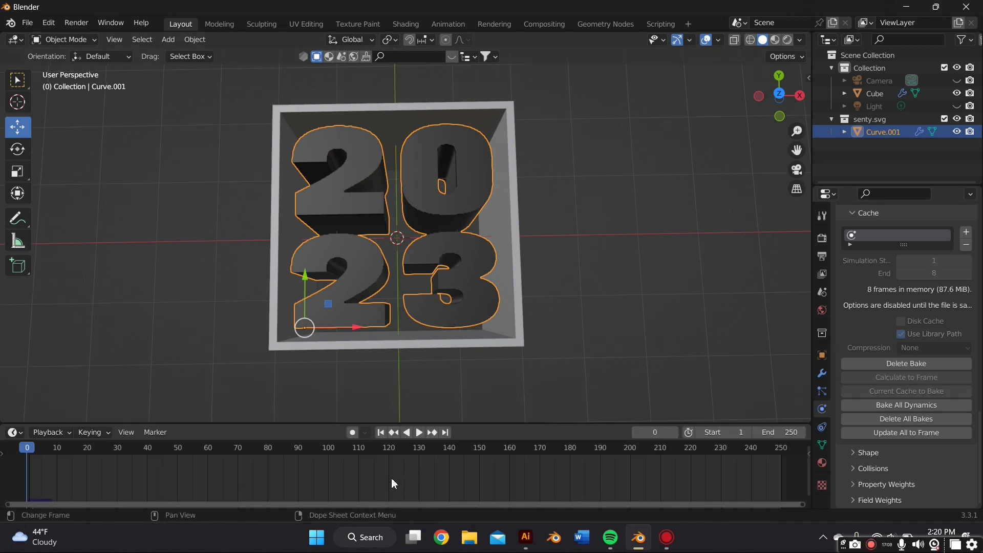
key("space")
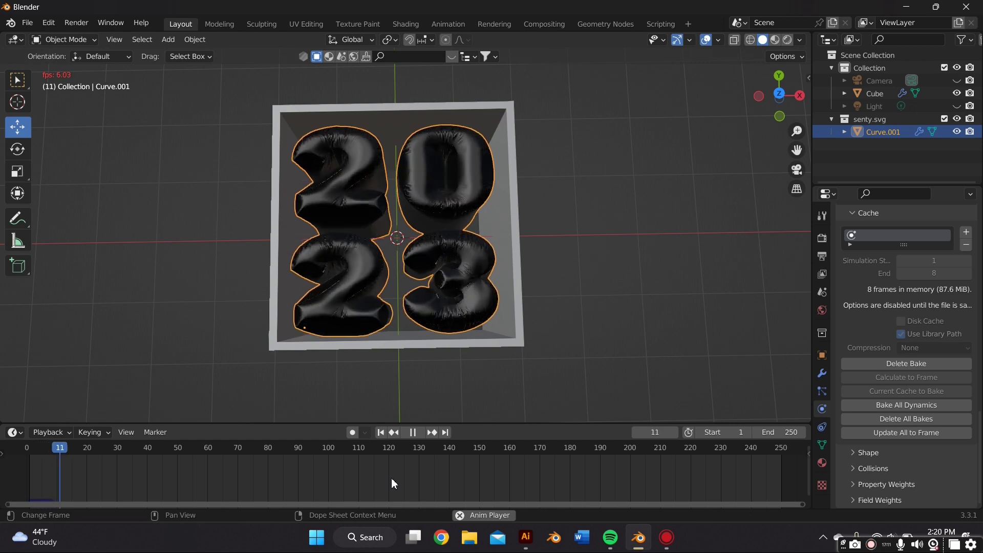
key("space")
scroll(477, 312, "up", 2)
middle_click_drag(477, 317, 531, 339)
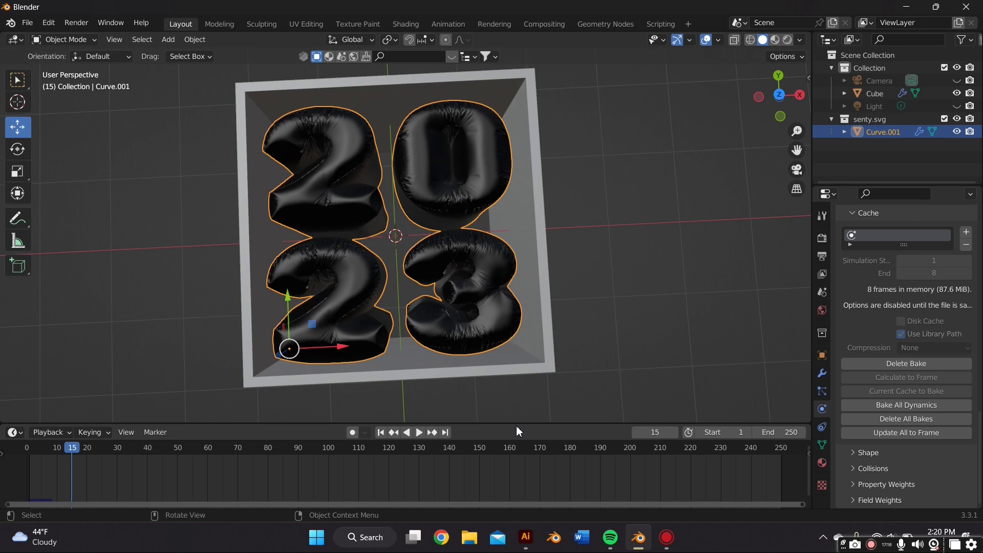
mouse_move(515, 424)
left_mouse_down()
mouse_move(515, 387)
mouse_move(515, 410)
left_mouse_up()
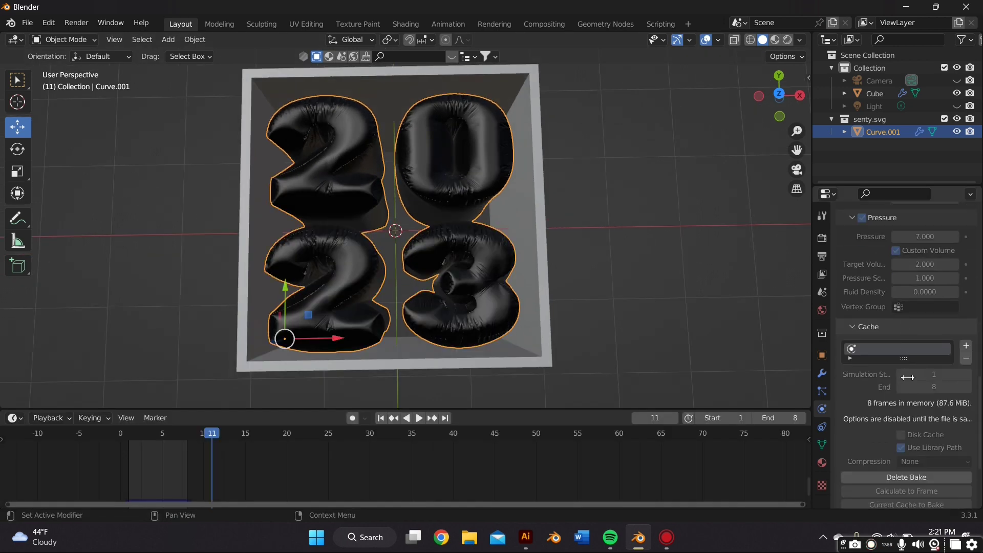
- Delete the existing cloth bake, return to the start frame and rerun the simulation
scroll(908, 377, "down", 5)
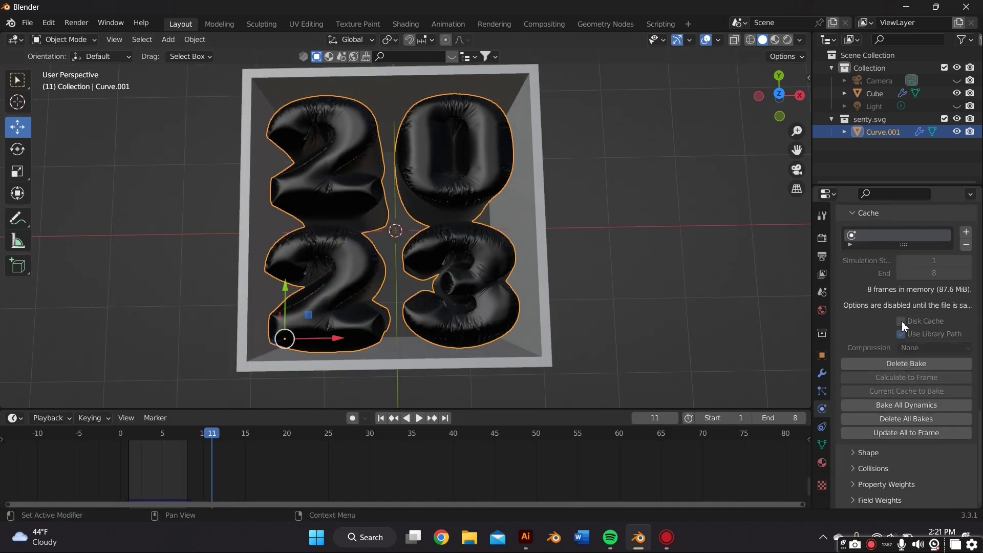
left_click(900, 364)
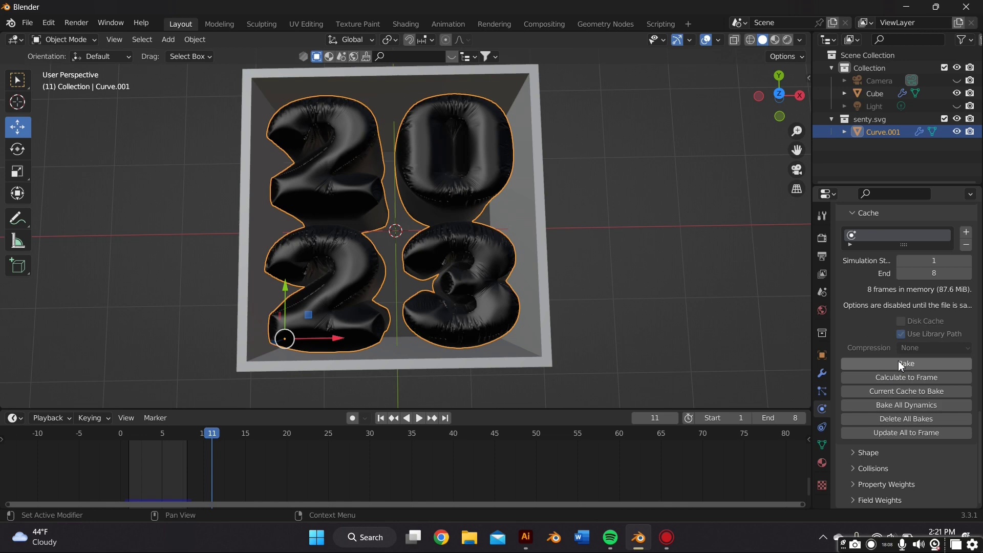
scroll(901, 364, "up", 8)
scroll(900, 365, "up", 7)
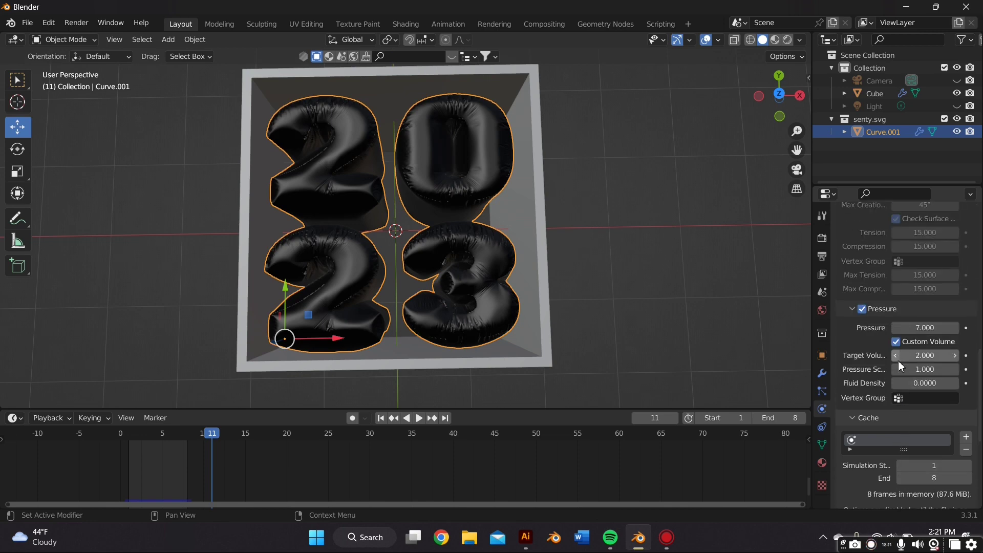
scroll(900, 392, "down", 3)
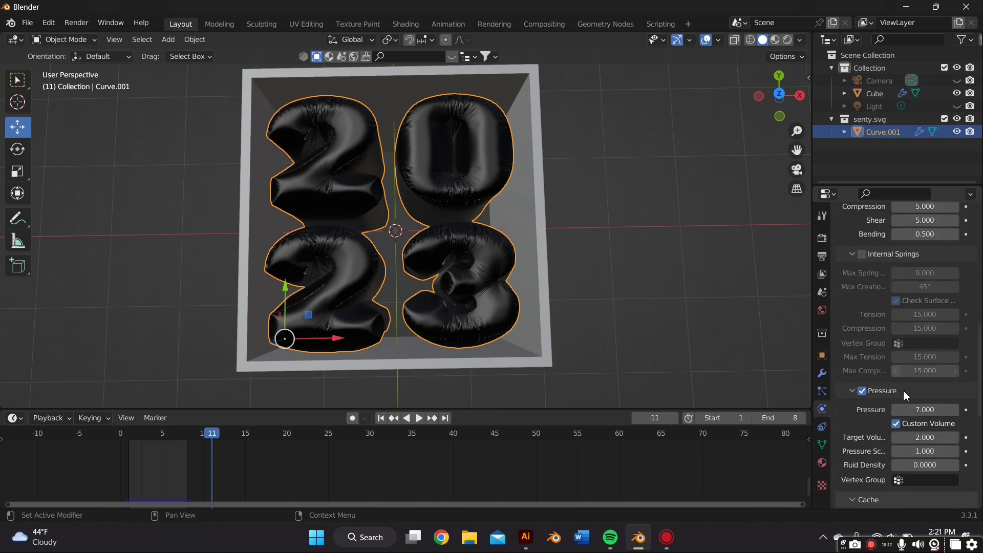
scroll(902, 397, "up", 13)
scroll(905, 401, "down", 6)
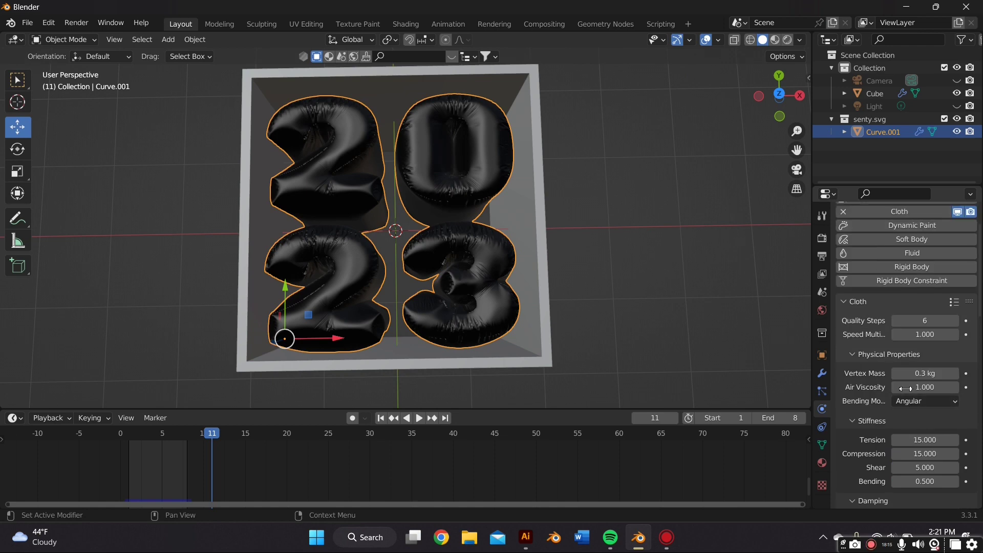
key("shift+Left")
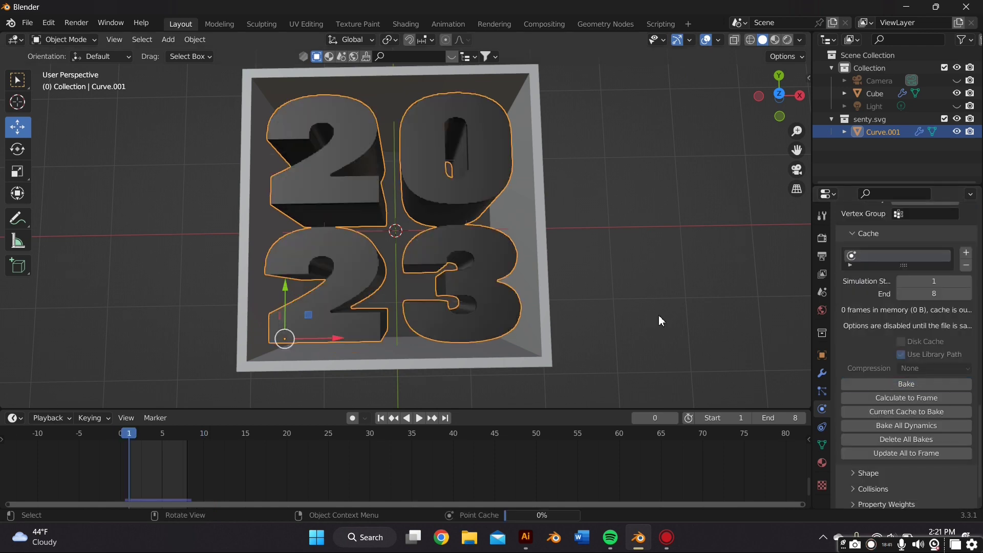
key("space")
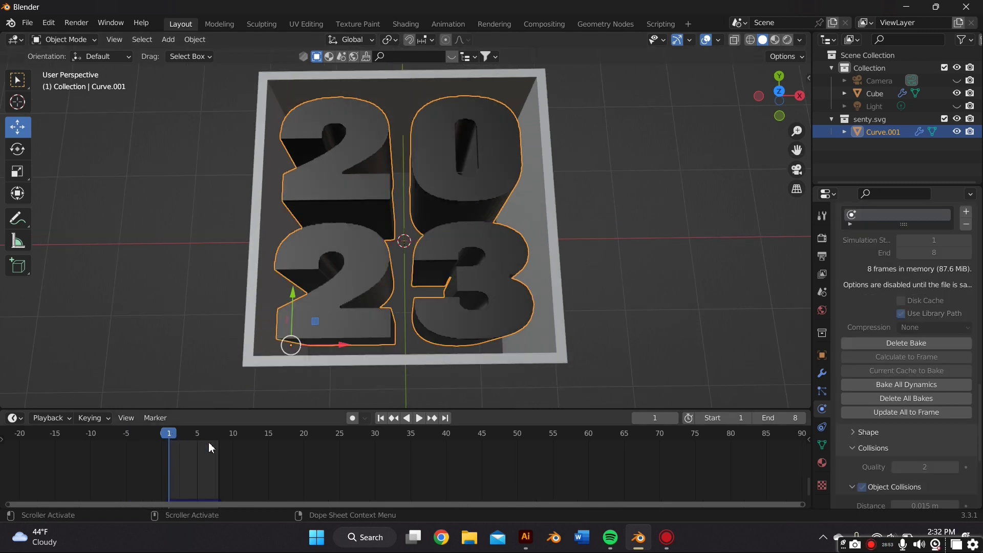
- Jump to frame 7 and play through frame 8 to view the fully inflated numerals
left_click(212, 447)
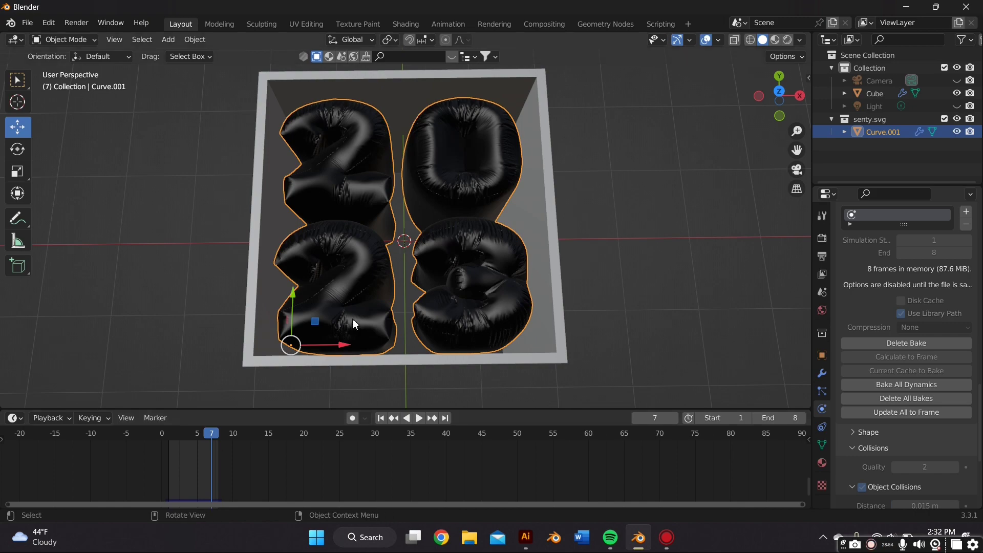
middle_click_drag(379, 318, 354, 326)
scroll(283, 323, "up", 3)
scroll(355, 332, "down", 1)
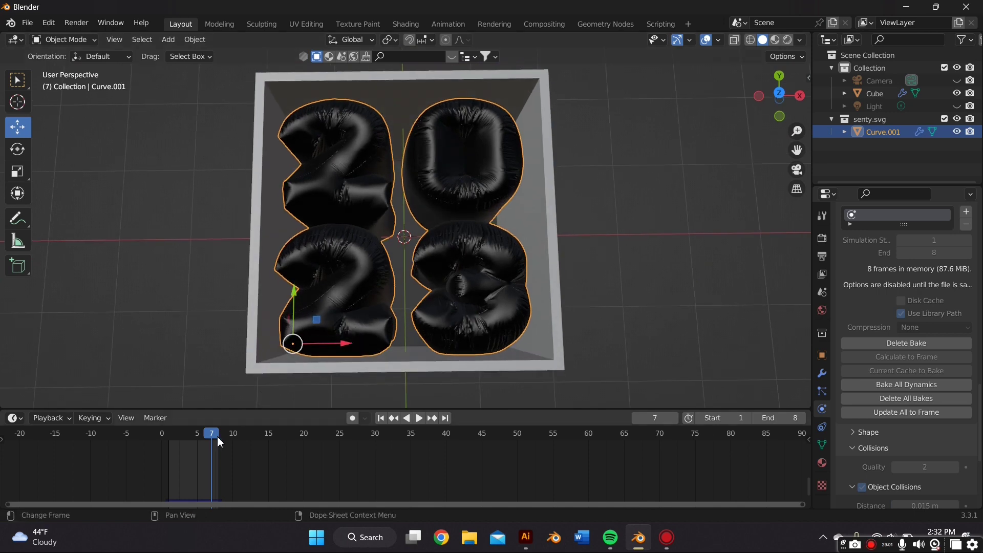
key("space")
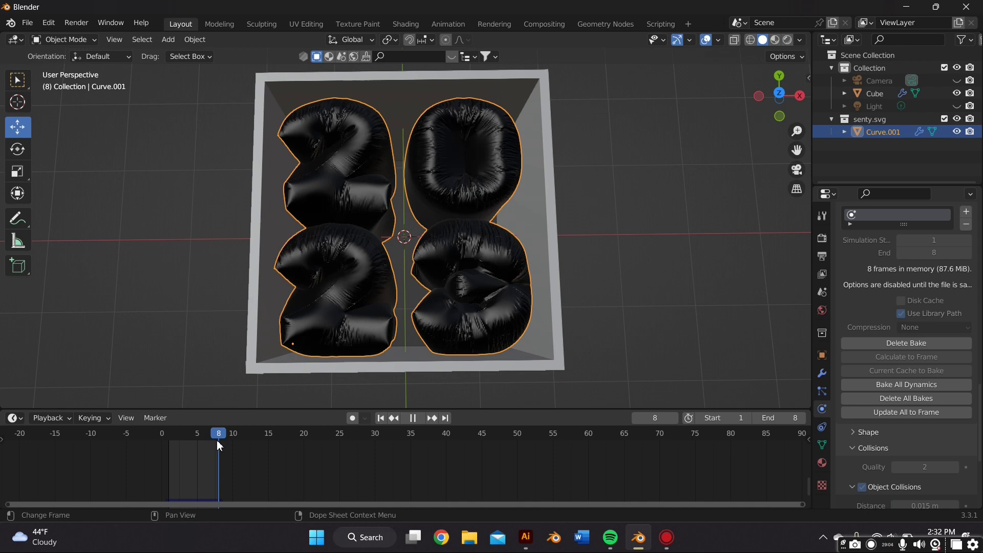
key("space")
middle_click_drag(344, 346, 366, 327)
scroll(358, 335, "up", 4)
scroll(373, 328, "down", 4)
- Shade the inflated 2023 numerals smooth and convert them to a plain mesh
right_click(444, 204)
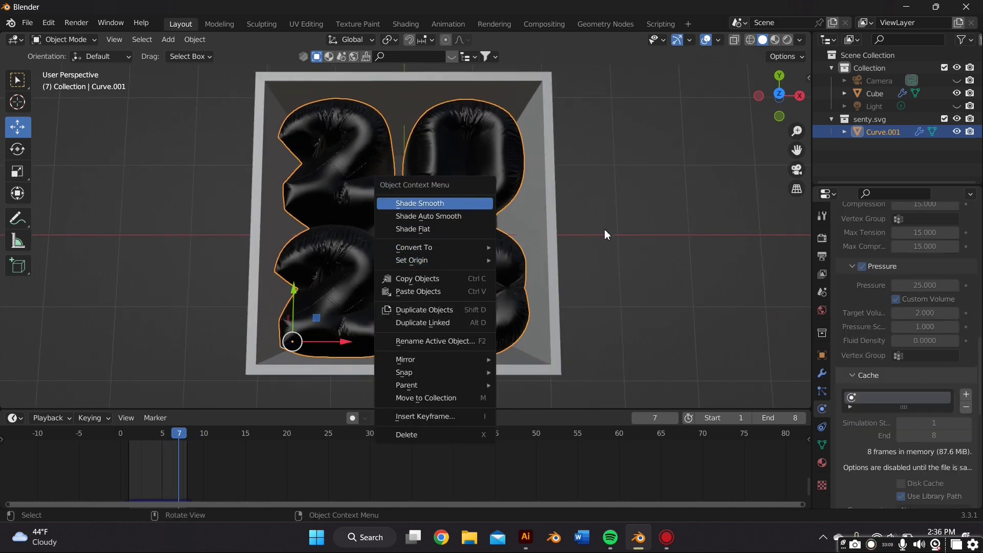
key("Return")
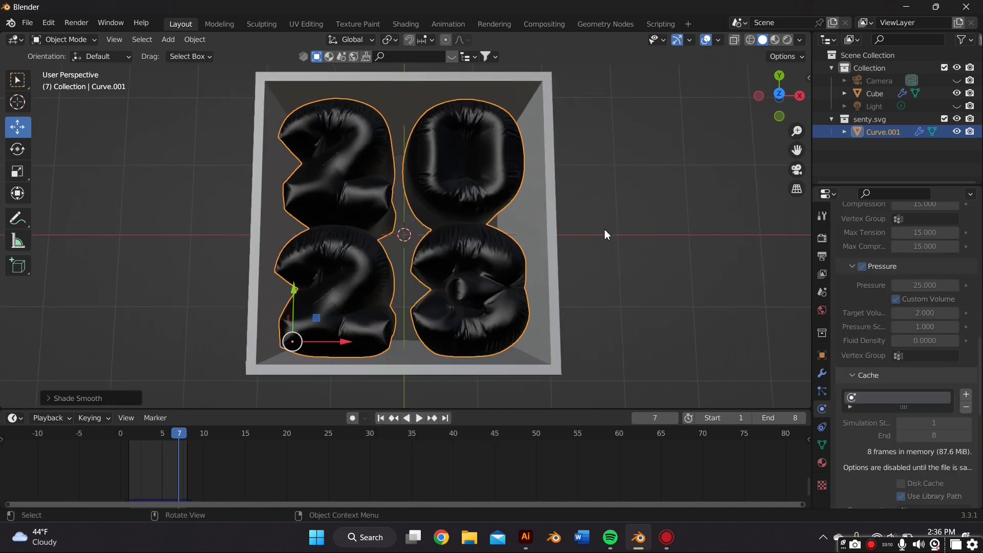
right_click(470, 263)
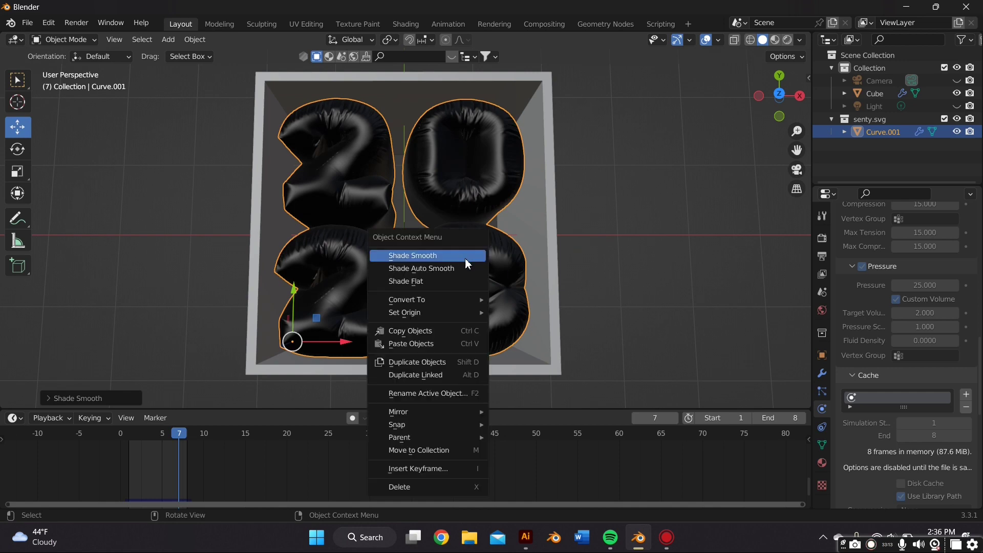
mouse_move(457, 301)
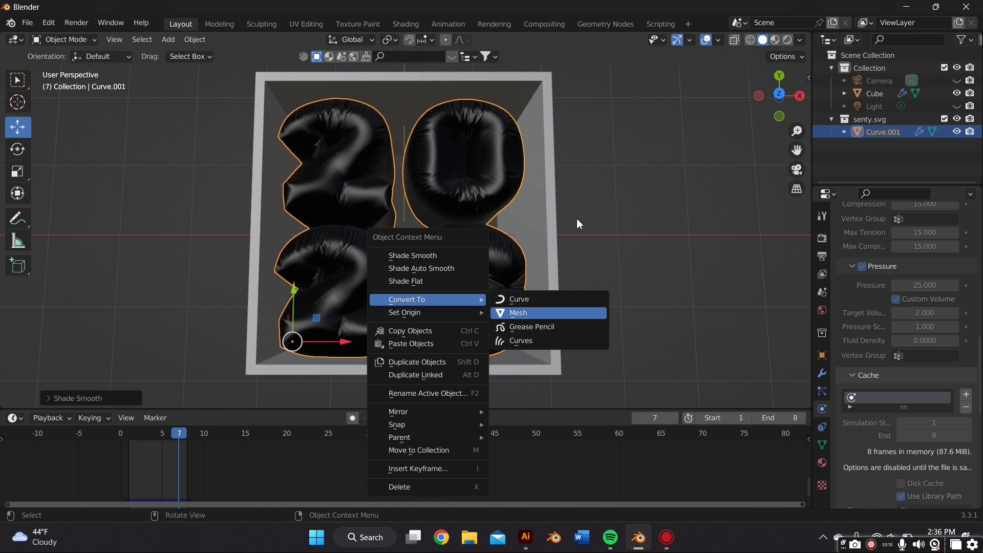
key("Return")
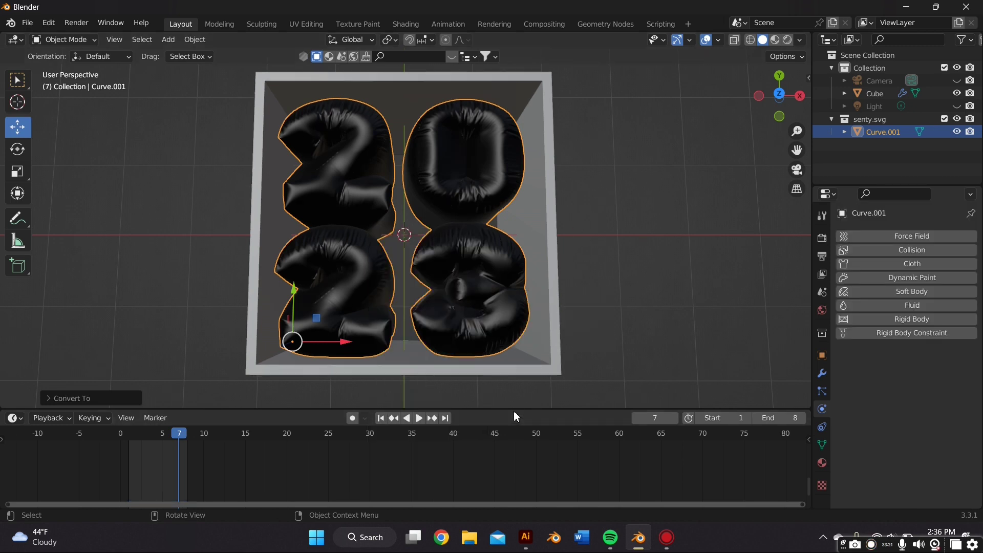
left_click_drag(511, 409, 516, 483)
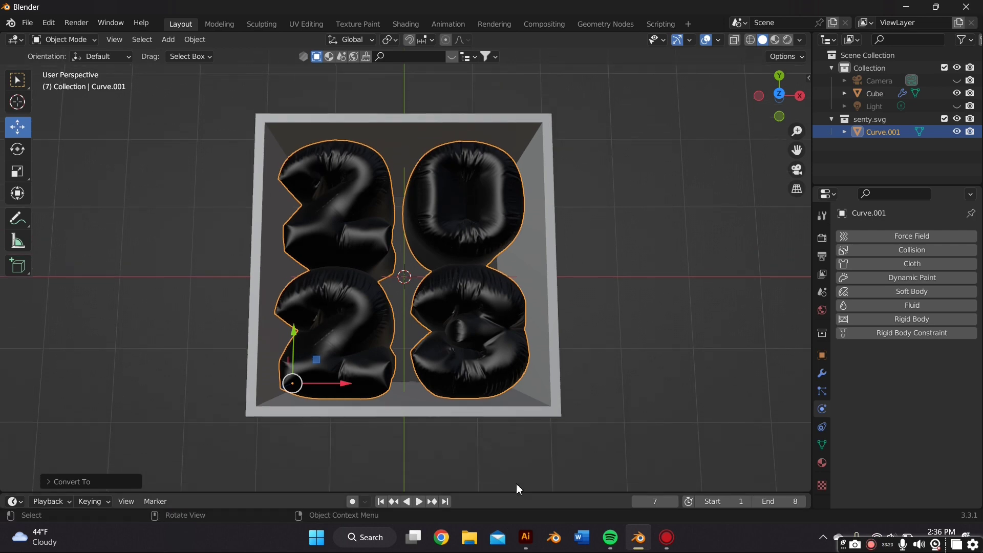
middle_click_drag(516, 484, 522, 362)
- Remove the Cube's Collision physics, then reselect the Curve.001 2023 letters from a top-down view
left_click(531, 386)
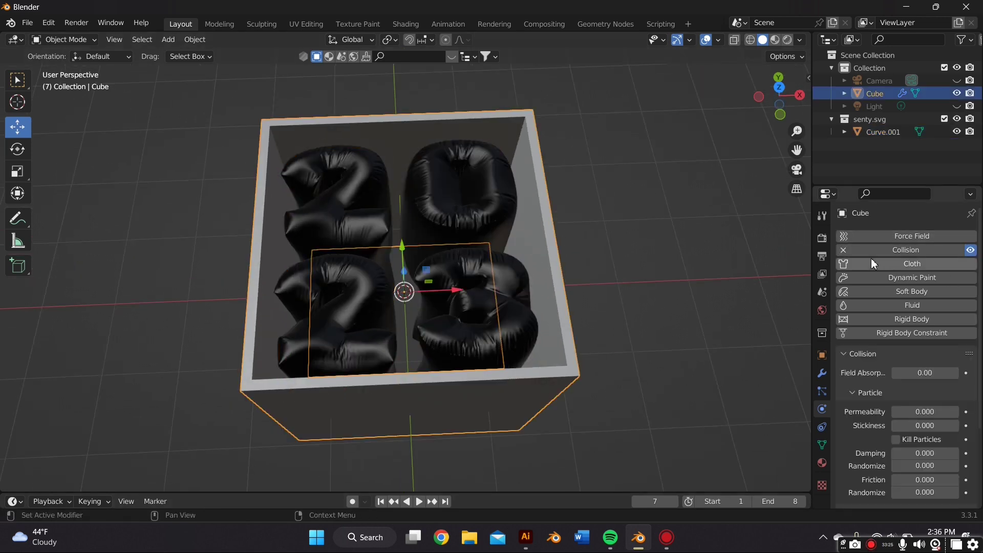
left_click(843, 251)
middle_click_drag(647, 281, 461, 368)
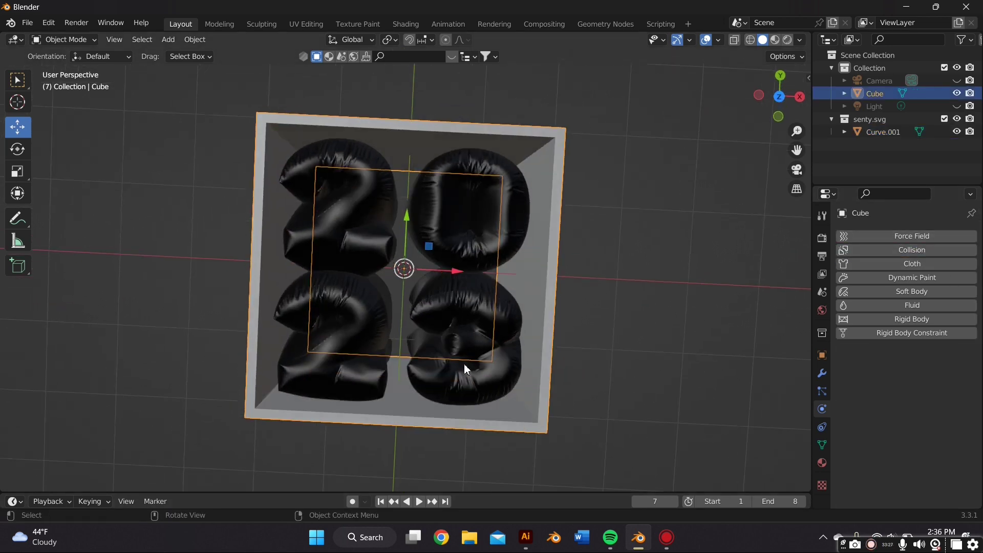
left_click(466, 369)
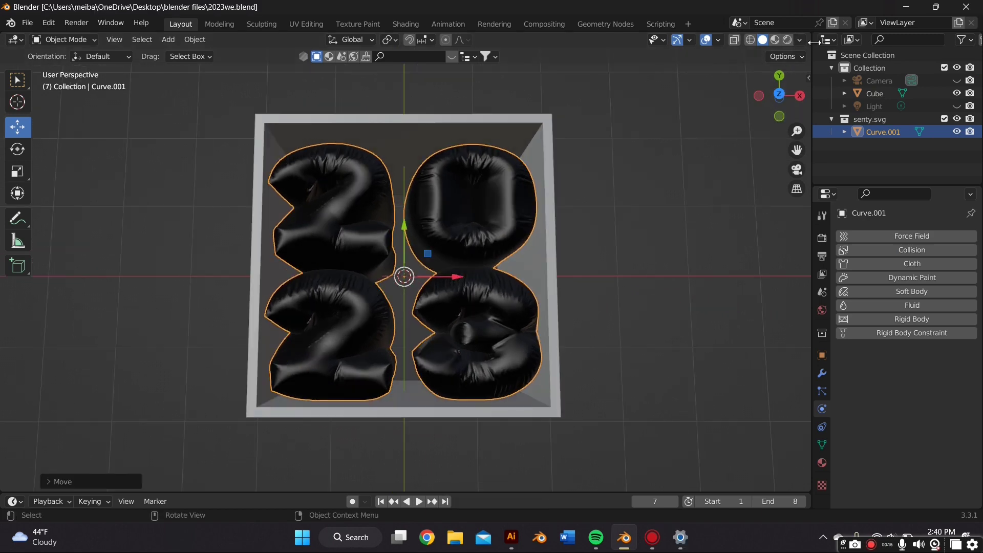
- Split the viewport and turn the right half into a Shader Editor with its sidebar collapsed
left_click_drag(810, 38, 416, 192)
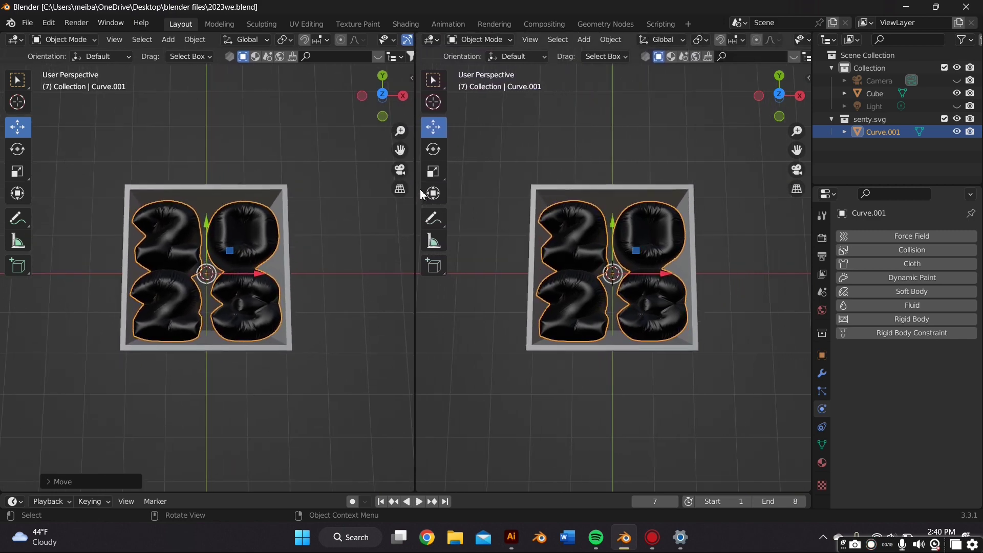
left_click(432, 39)
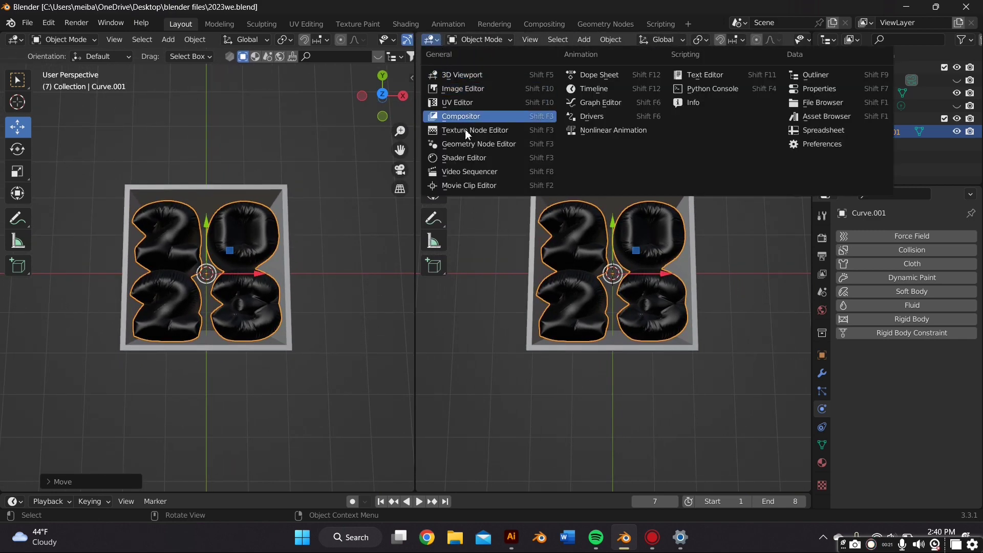
left_click(469, 158)
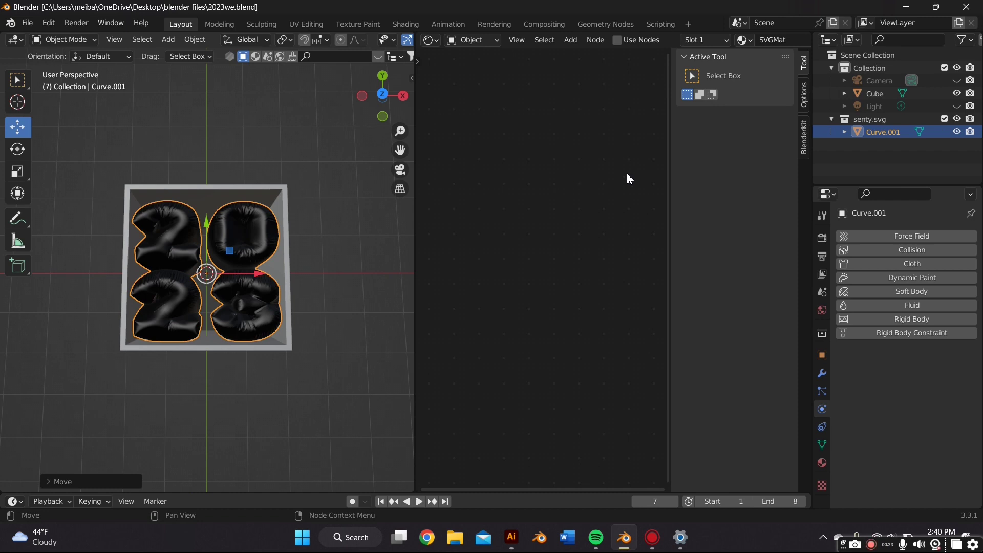
left_click_drag(670, 170, 831, 168)
scroll(779, 40, "down", 5)
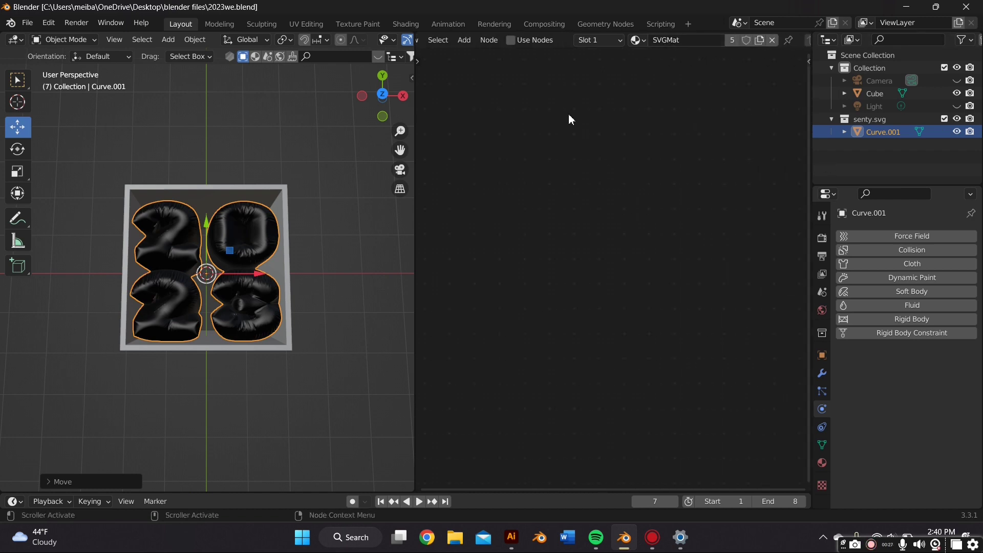
- Widen the 3D Viewport and unlink the SVGMat material from the letters
left_click_drag(413, 228, 472, 231)
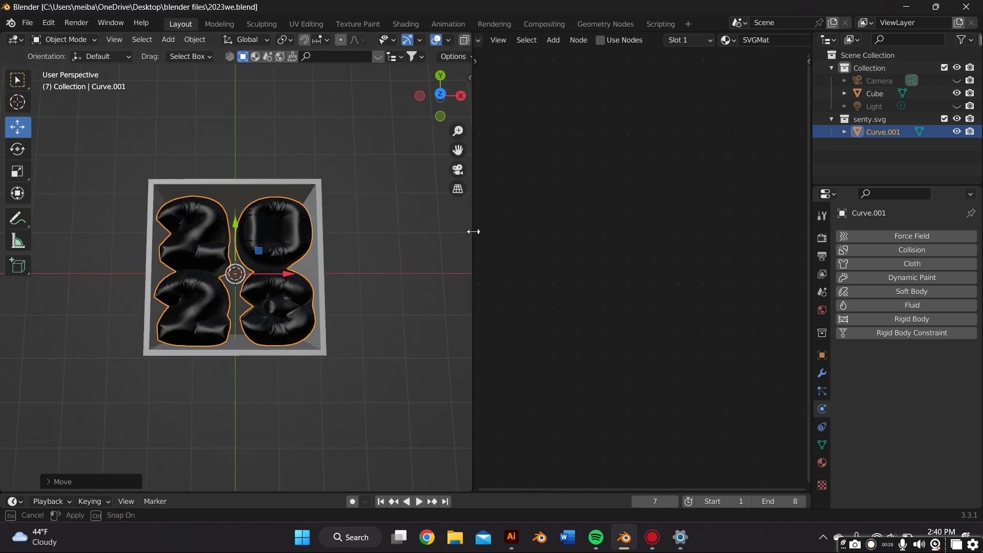
left_click(808, 39)
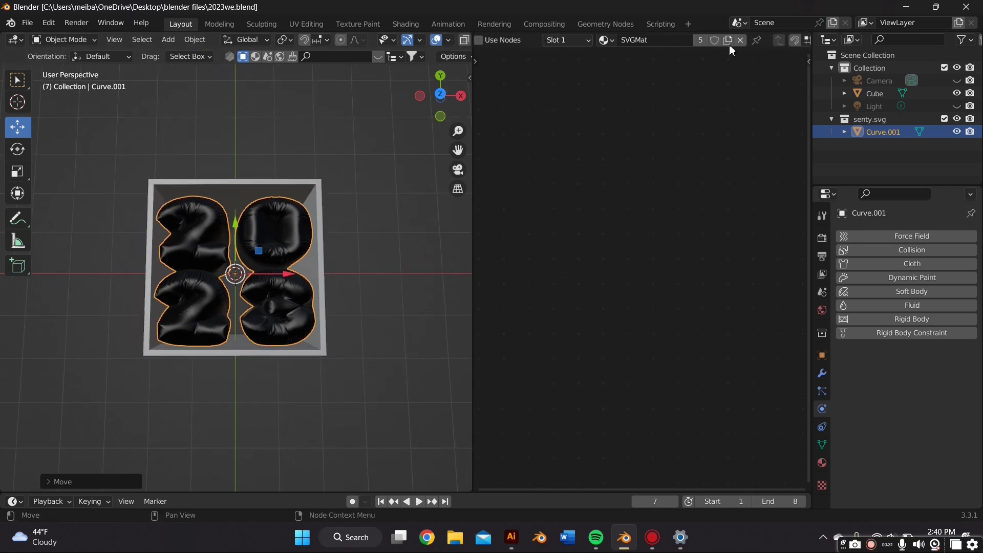
scroll(269, 278, "up", 5)
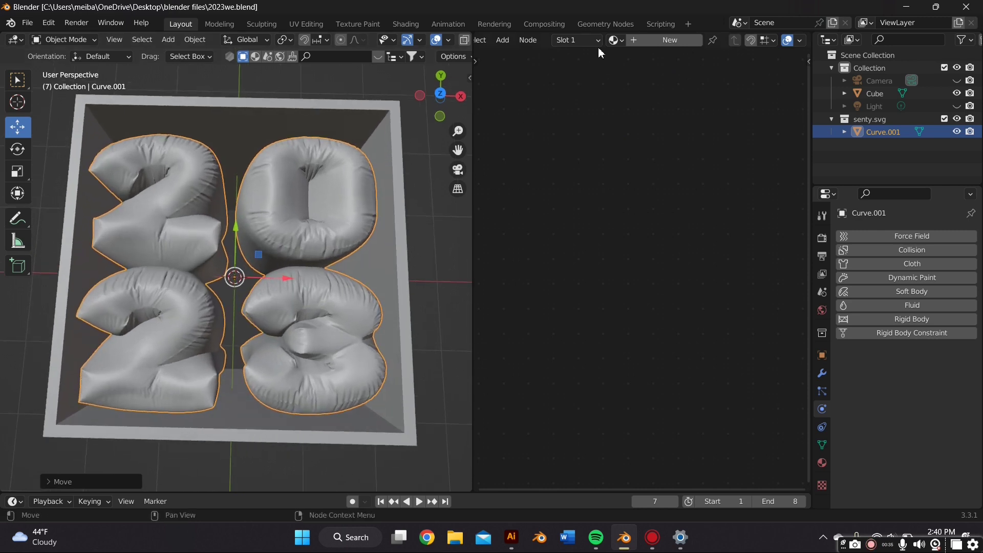
- Create a New material on Curve.001 and centre its Principled BSDF and Material Output nodes
left_click(663, 39)
scroll(630, 224, "up", 4)
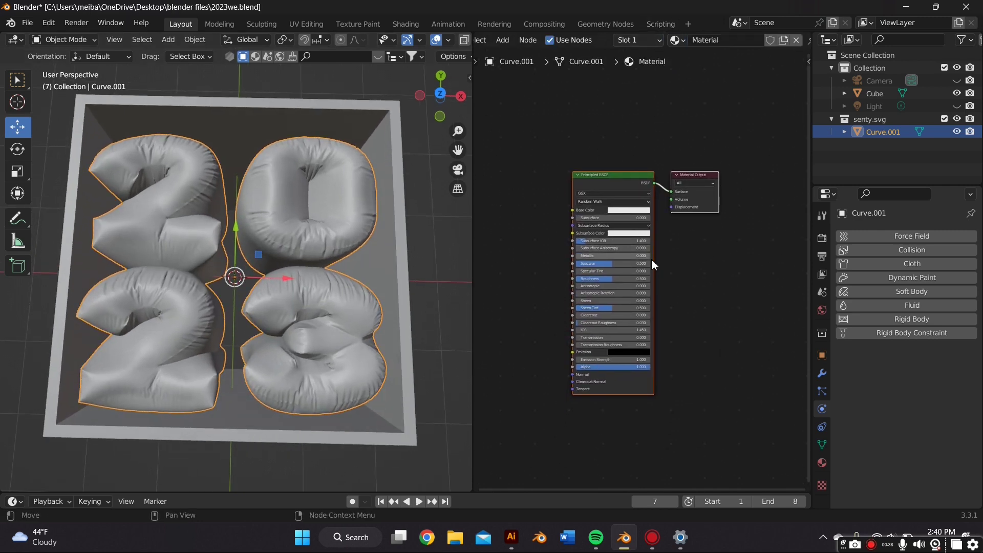
middle_click_drag(668, 283, 699, 275)
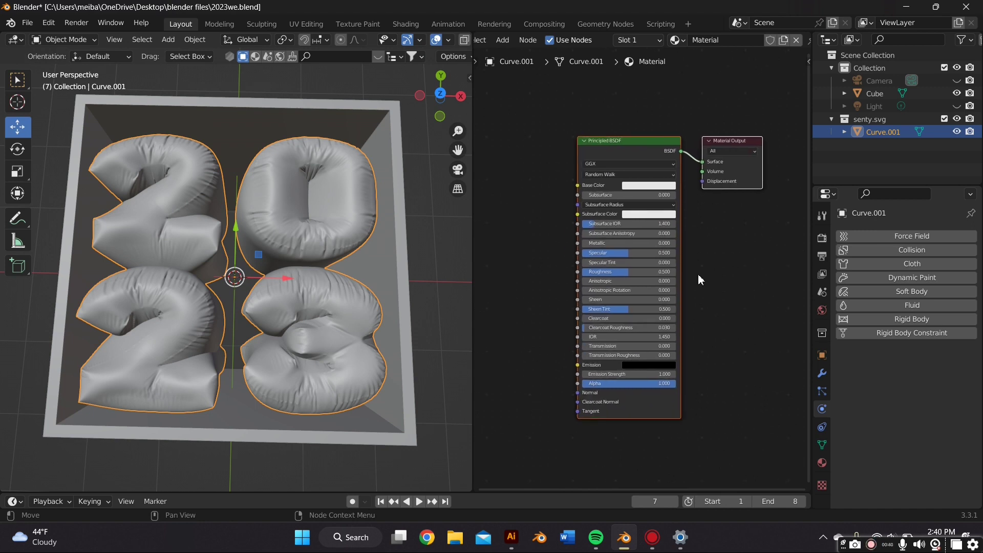
scroll(699, 265, "down", 1)
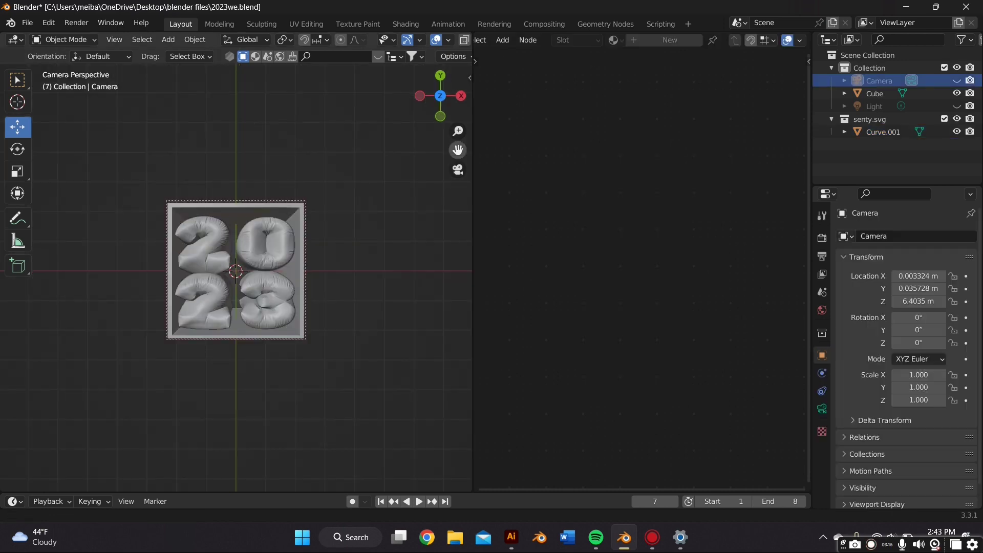
- Nudge the camera framing over the letters, then undo the moves back to the original view
middle_click_drag(235, 272, 236, 266, "shift")
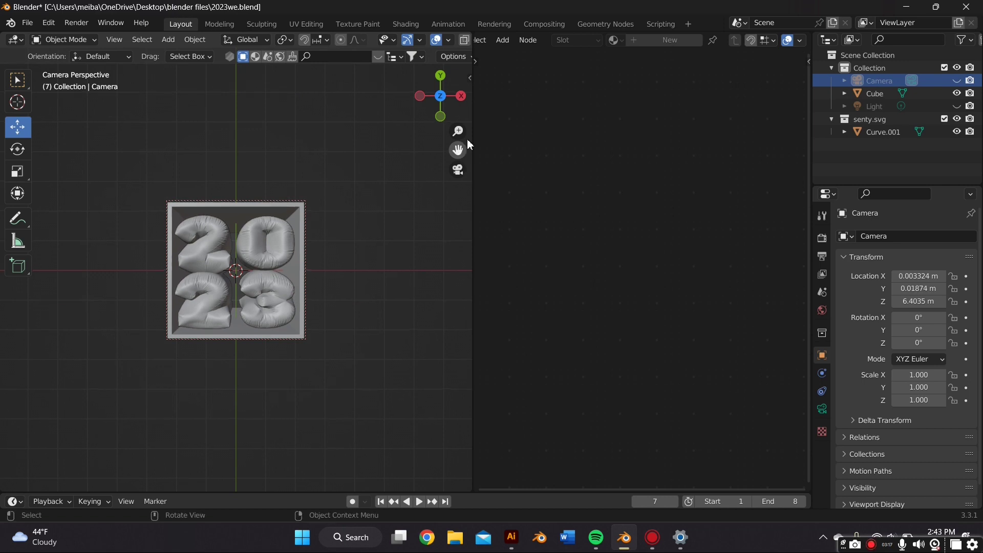
left_click_drag(460, 131, 460, 128)
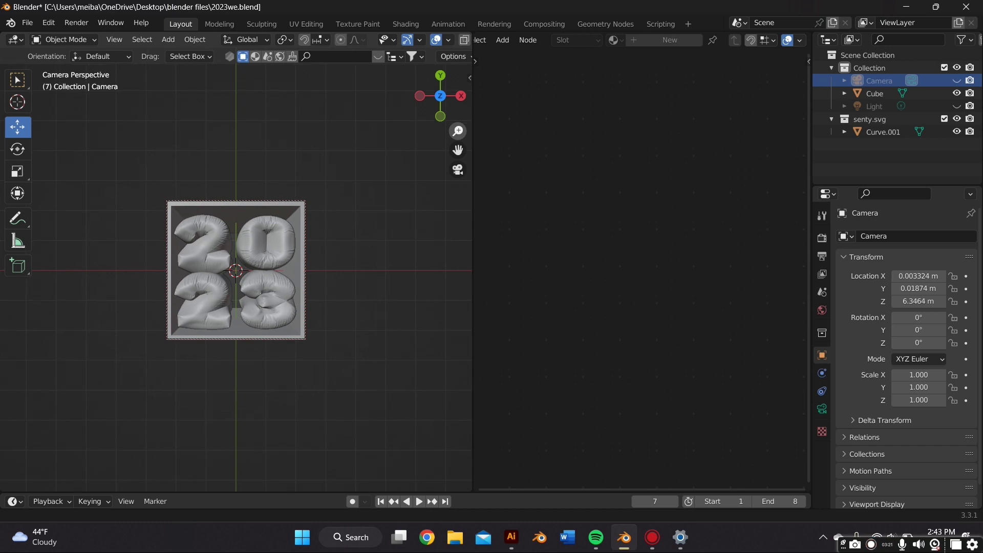
key("ctrl+z")
key("ctrl+z")
key("ctrl+z")
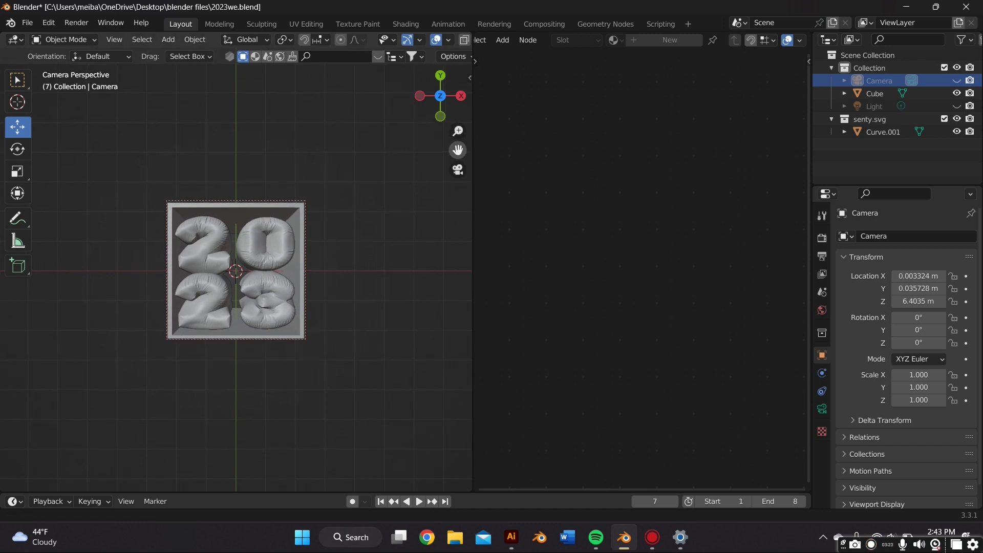
key("ctrl+z")
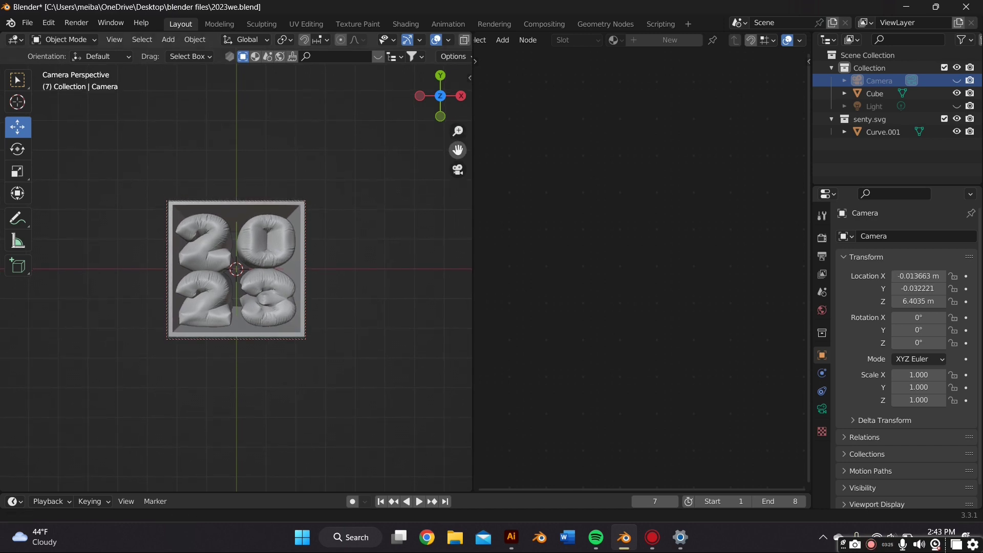
key("ctrl+z")
key("ctrl+z")
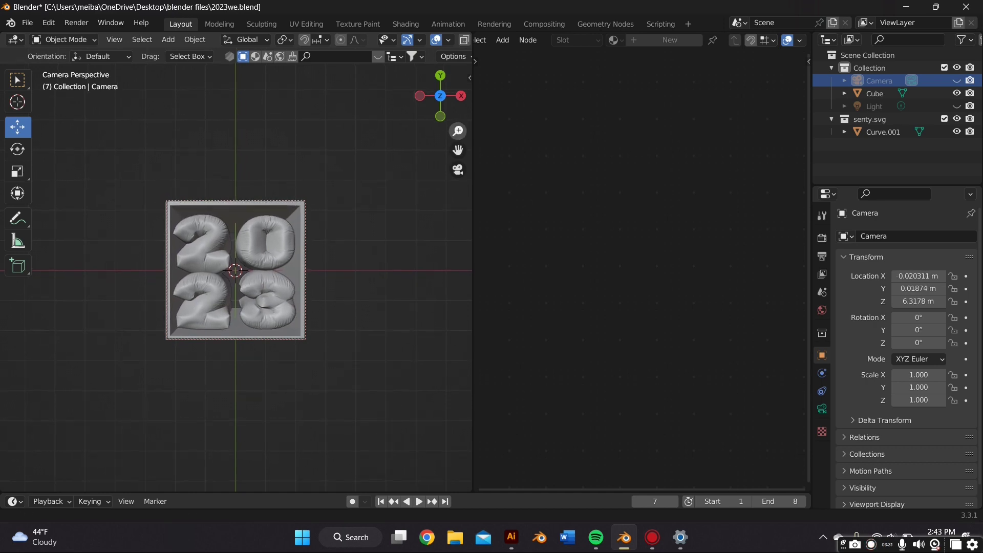
key("ctrl+z")
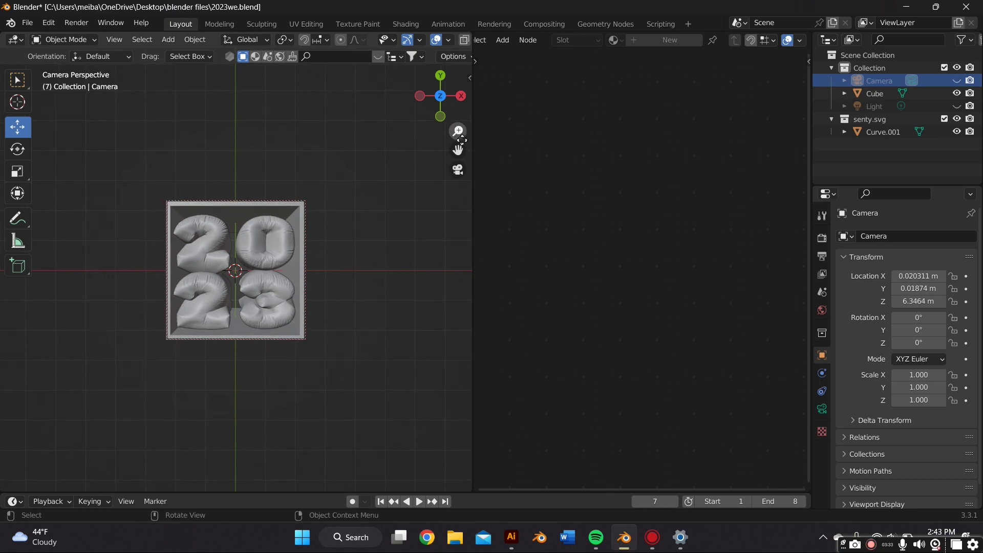
key("ctrl+z")
- Enable Camera to View in the N-panel's View settings, hide the sidebar, and reselect Curve.001
left_click(470, 78)
left_click(465, 107)
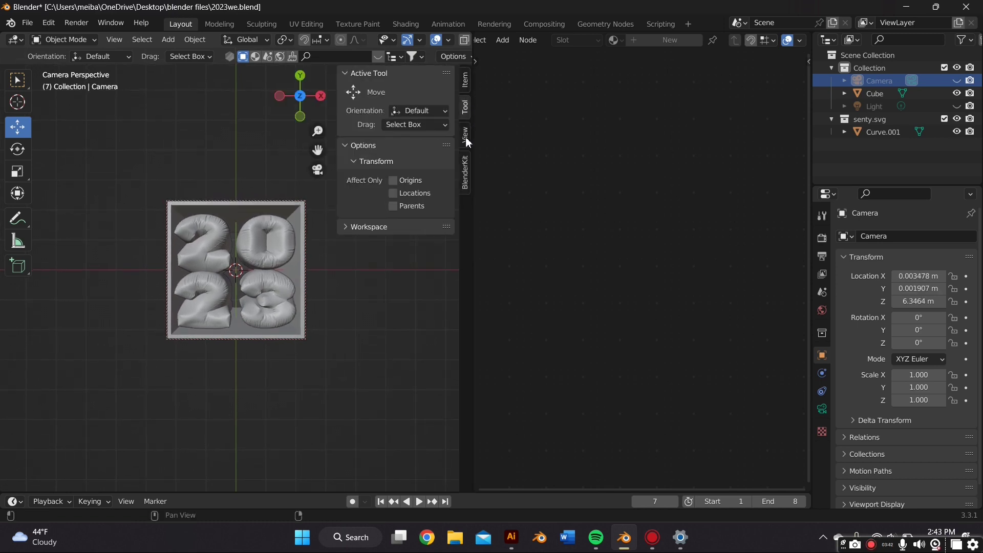
left_click(466, 136)
scroll(327, 285, "up", 3)
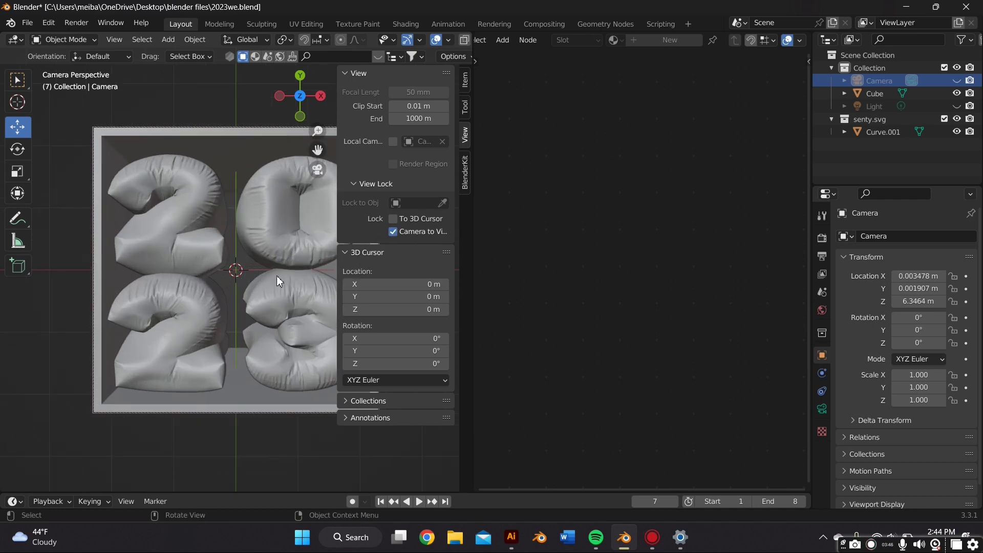
key("n")
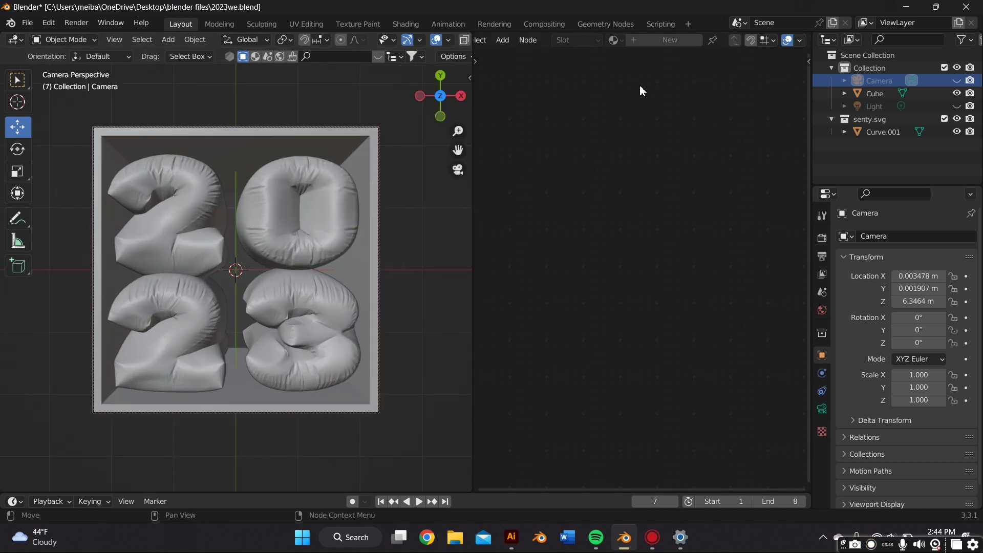
left_click(213, 177)
left_click(173, 42)
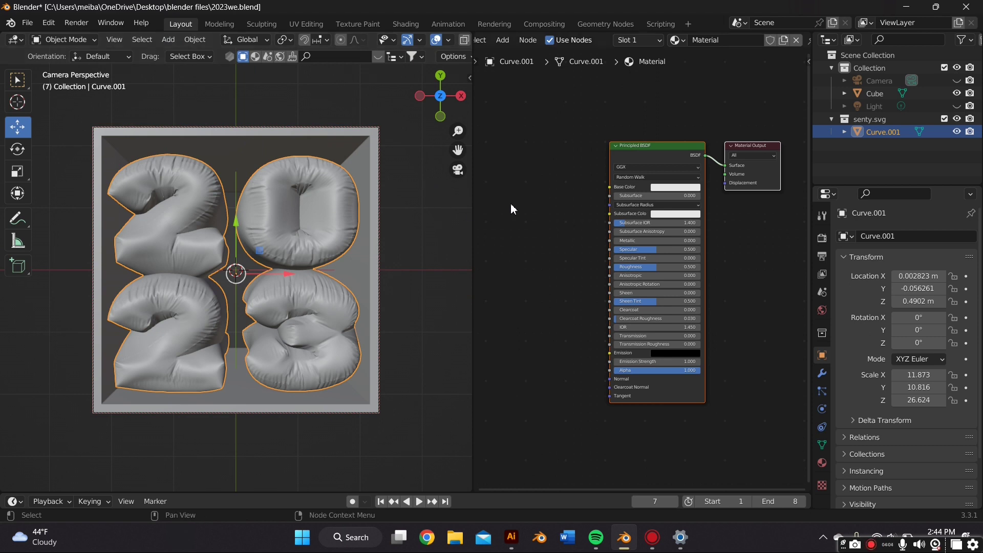
- Add a Texture Coordinate node to the letters' material through the node search
scroll(601, 209, "down", 2)
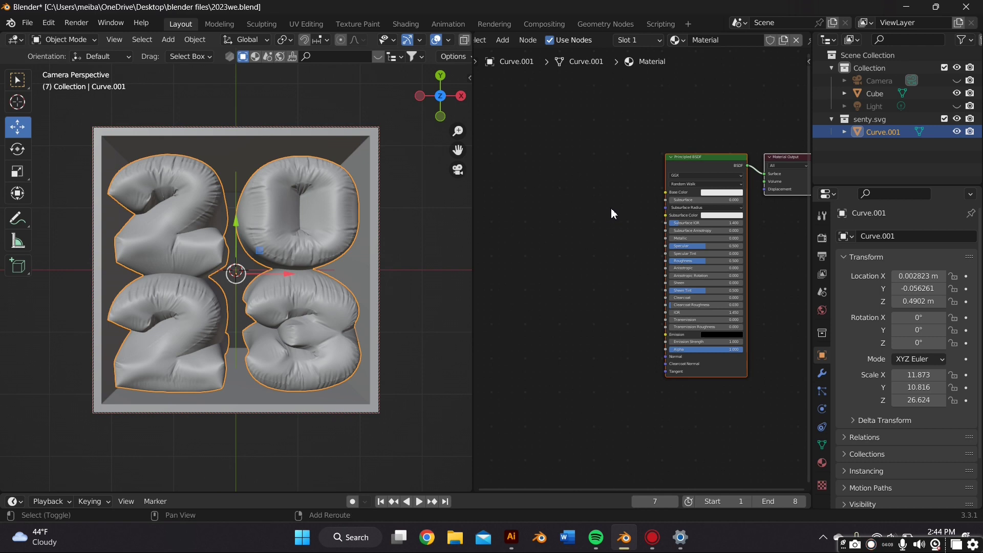
key("shift+a")
left_click(613, 211)
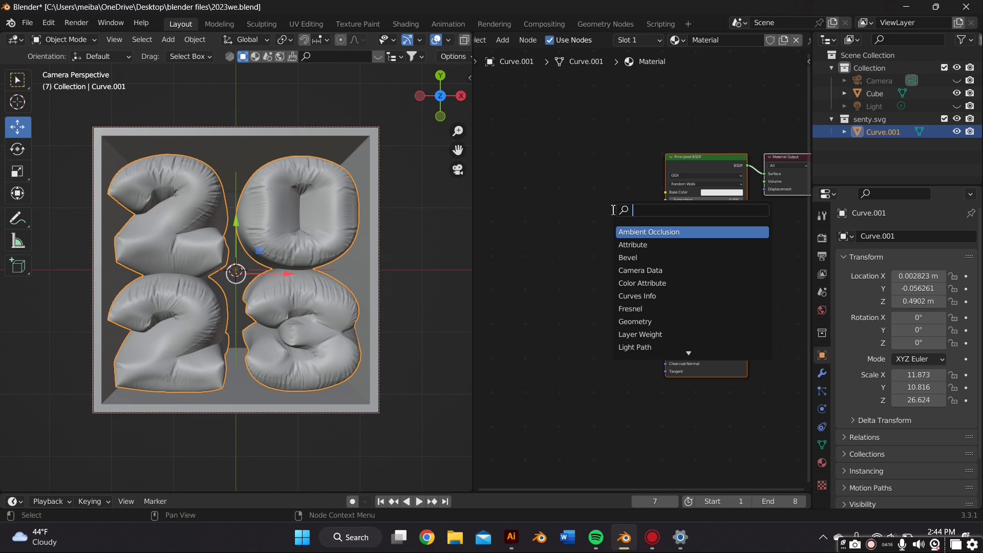
type("texu")
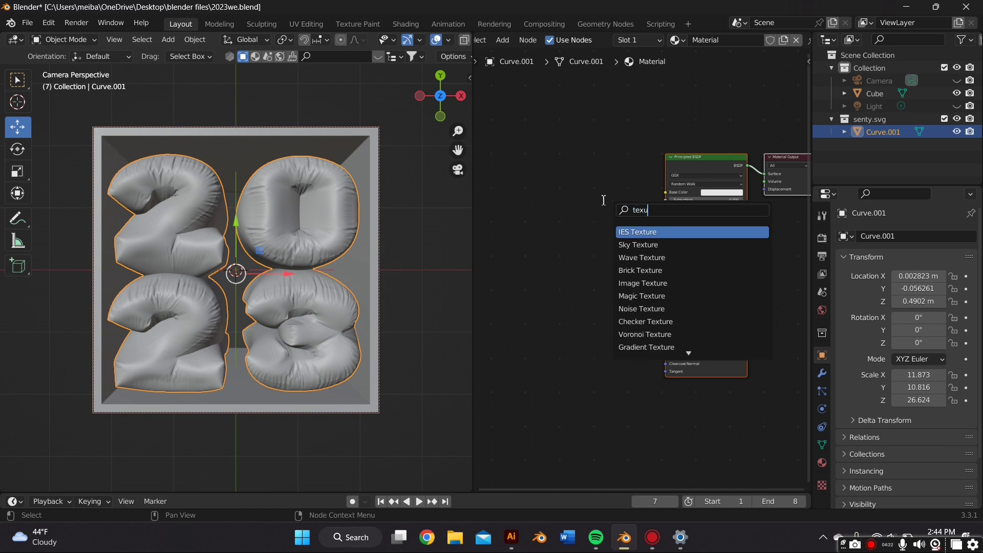
type("tur")
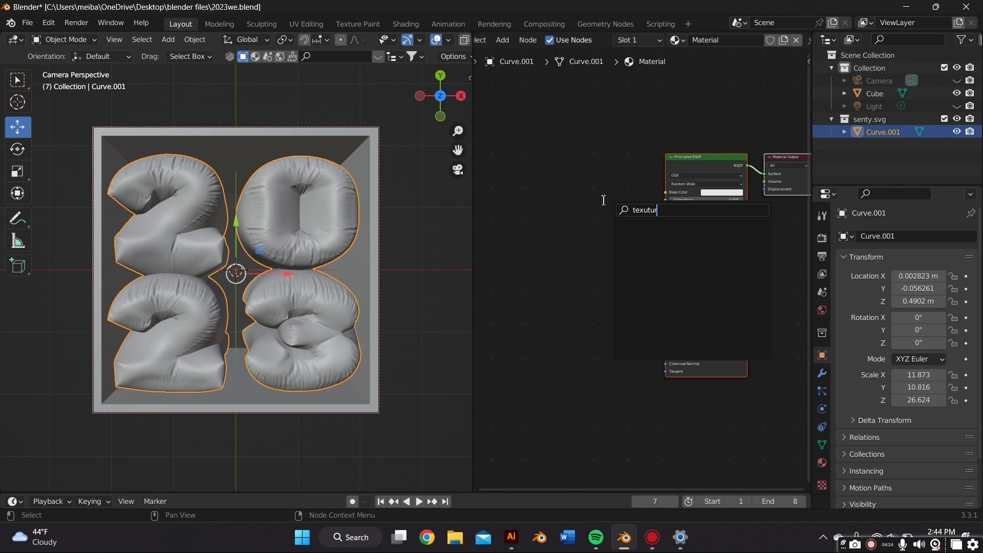
key("BackSpace")
key("BackSpace")
key("BackSpace")
type("tur")
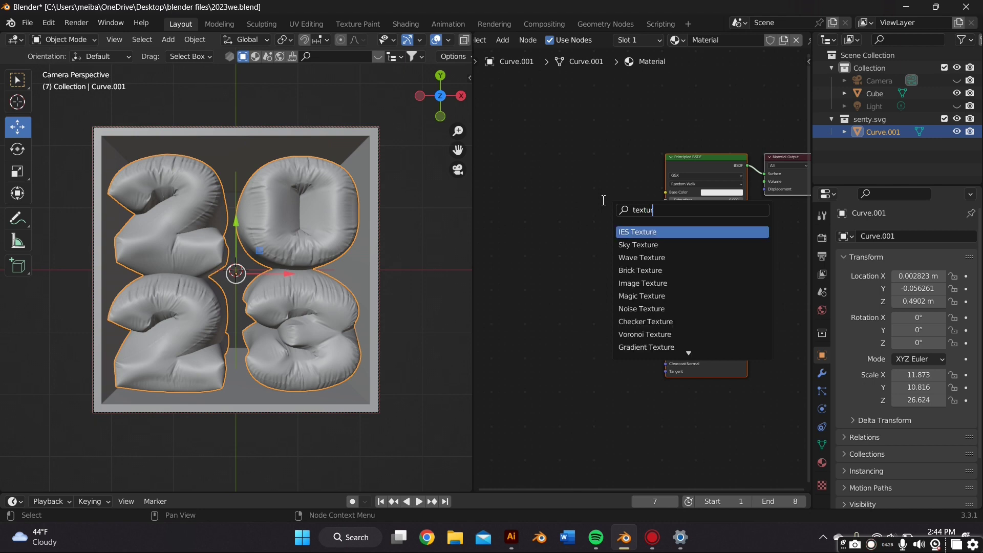
type("e coo")
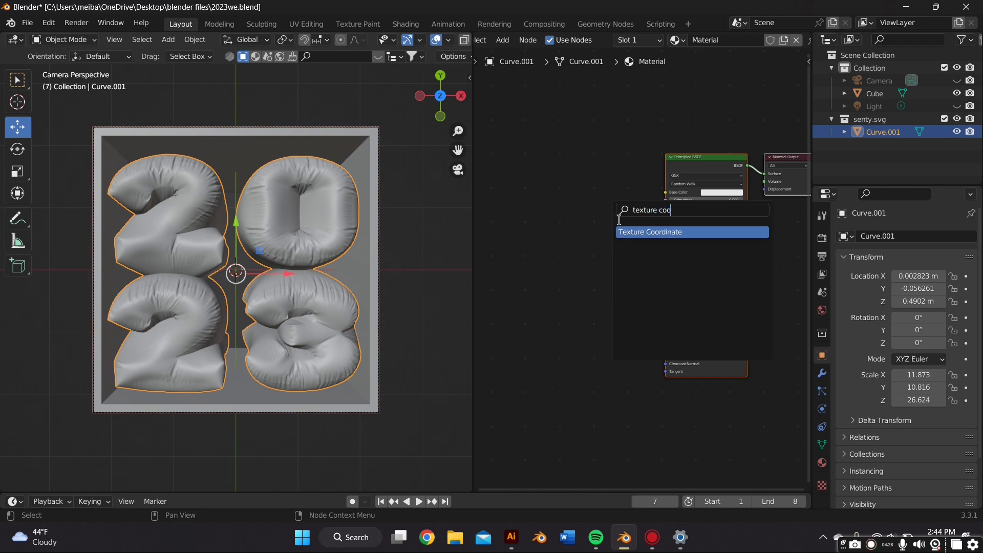
key("Return")
left_click(567, 265)
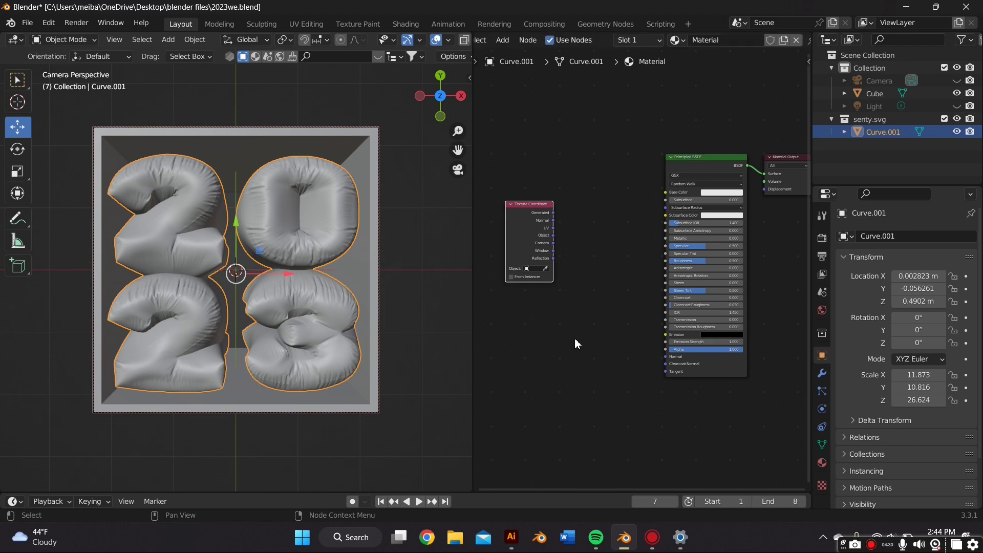
- Add a Mapping node and arrange it and Texture Coordinate left of the Principled BSDF
key("shift+a")
type("mapp")
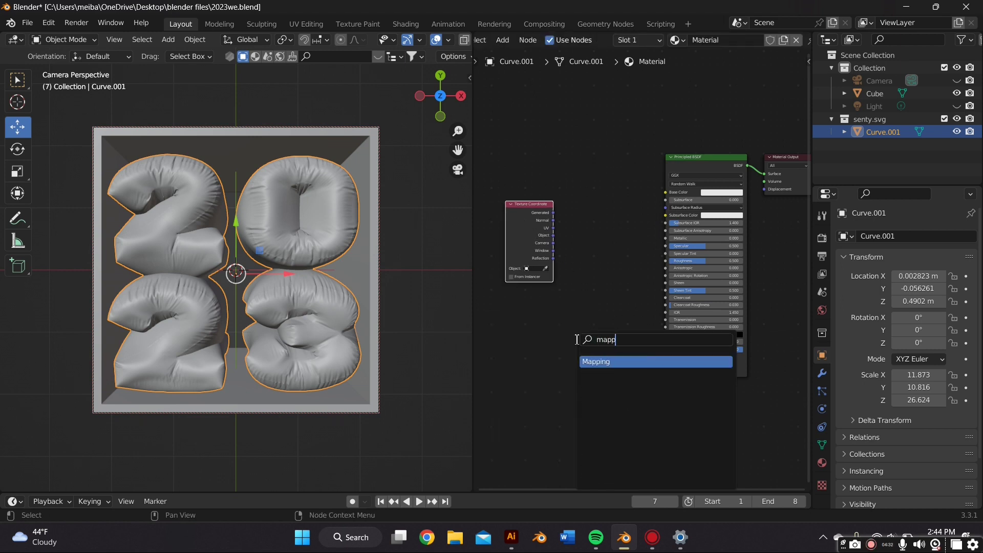
key("Return")
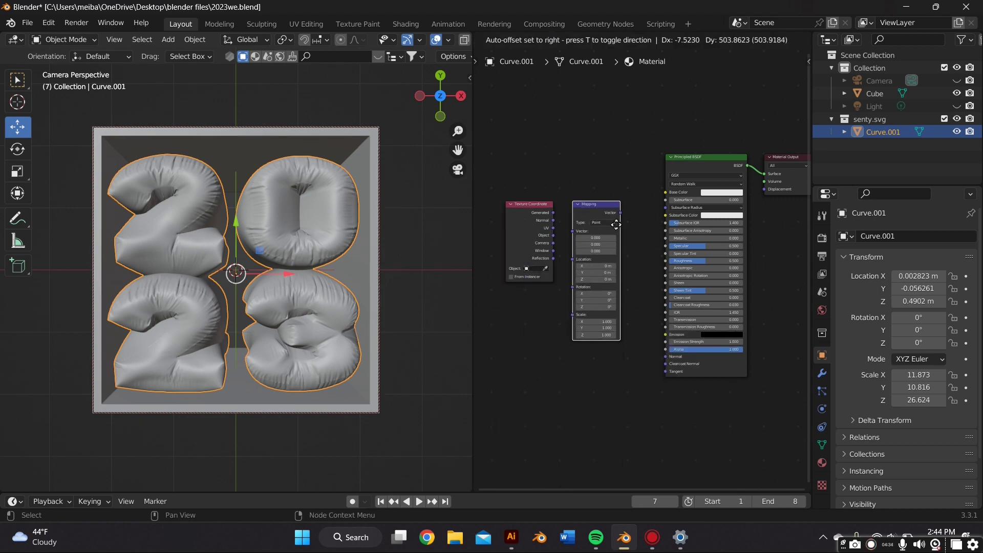
left_click(569, 201)
left_click_drag(535, 210, 504, 214)
scroll(589, 180, "down", 2)
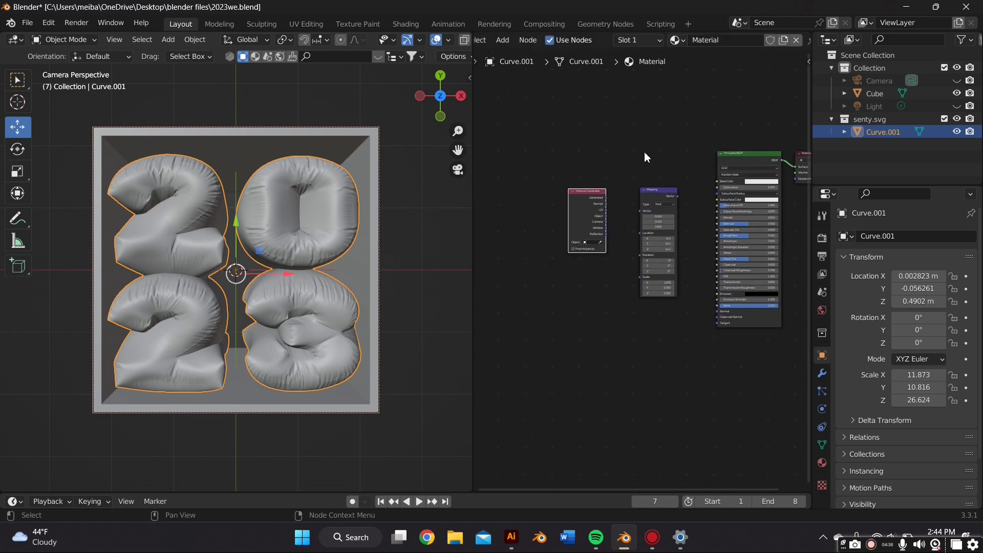
middle_click_drag(623, 174, 598, 195)
left_click_drag(563, 214, 530, 213)
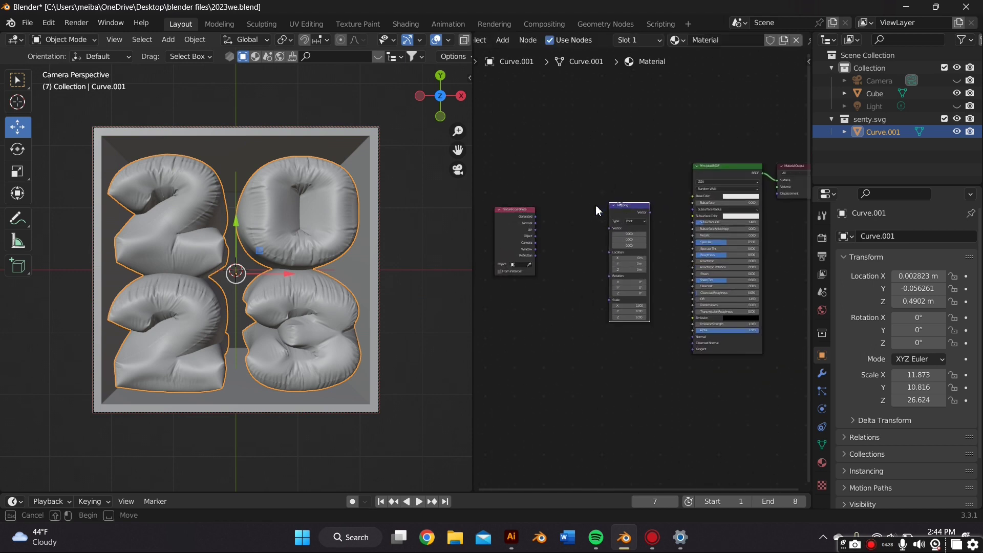
left_click_drag(622, 207, 559, 207)
scroll(607, 236, "up", 2)
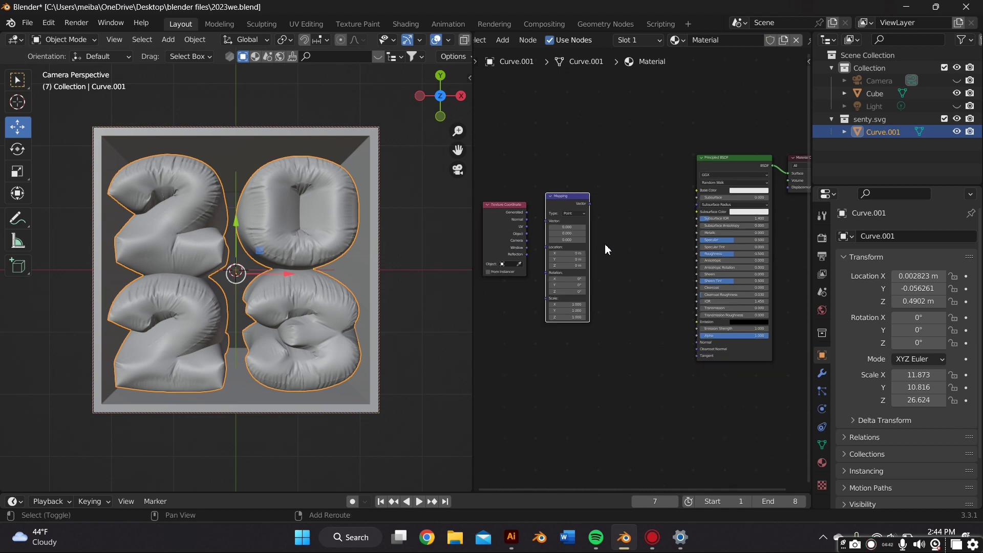
- Add a Noise Texture node beside the Mapping node
key("shift+a")
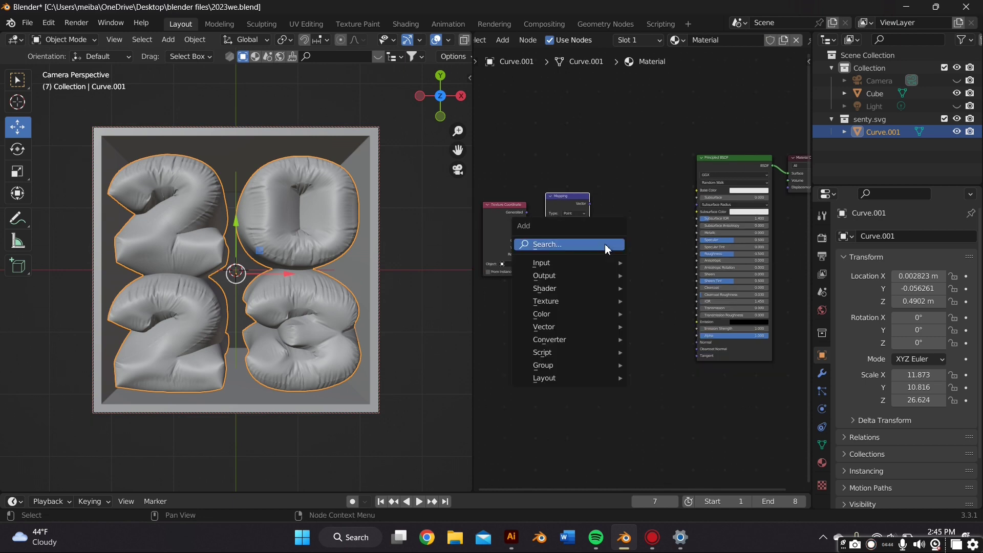
left_click(605, 245)
type("noi")
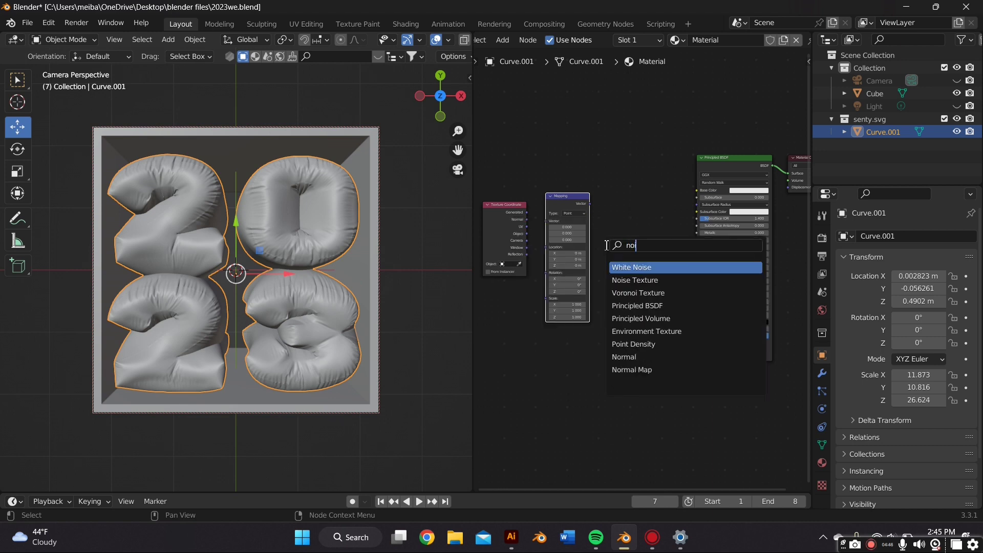
key("Down")
key("Return")
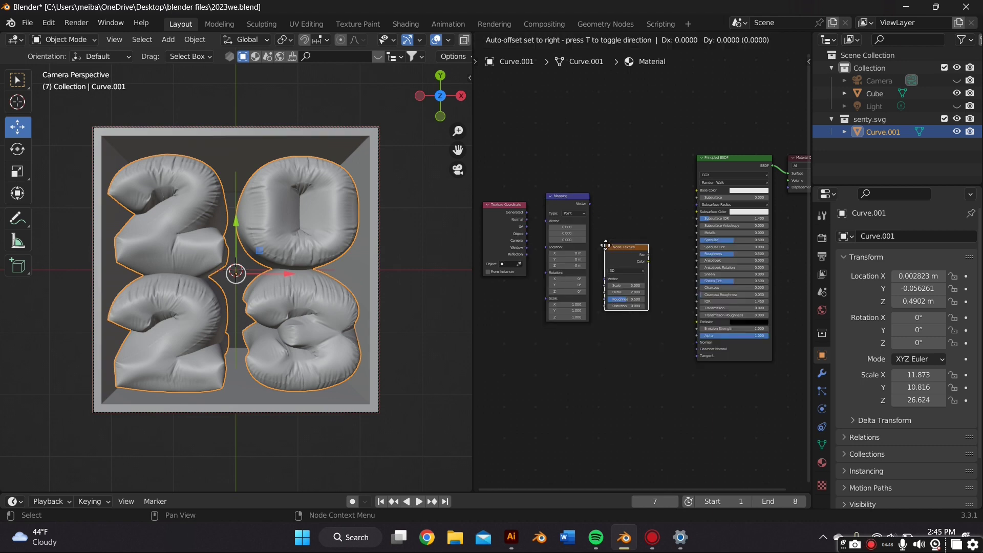
left_click(604, 225)
scroll(604, 225, "up", 1)
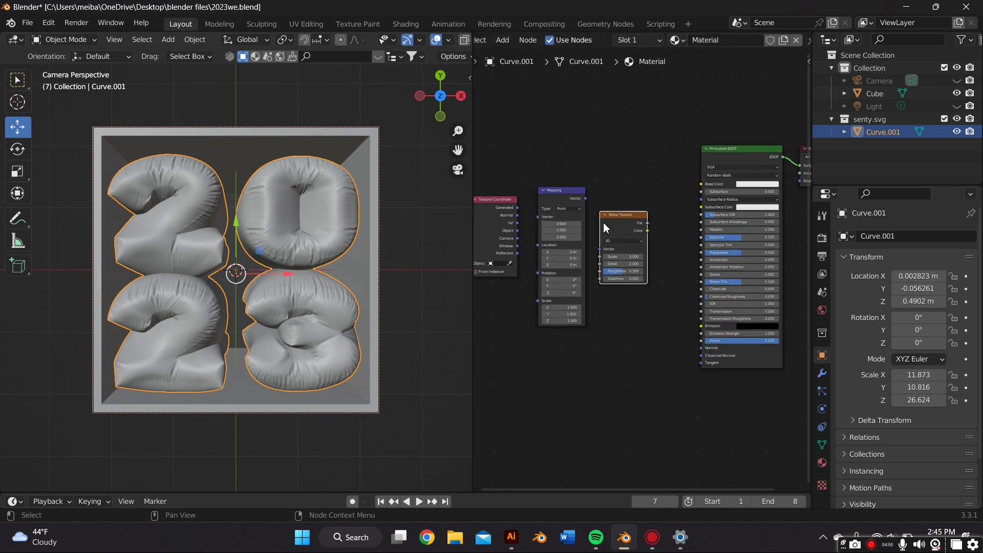
- Add a ColorRamp node below the Noise Texture
key("shift+a")
left_click(631, 365)
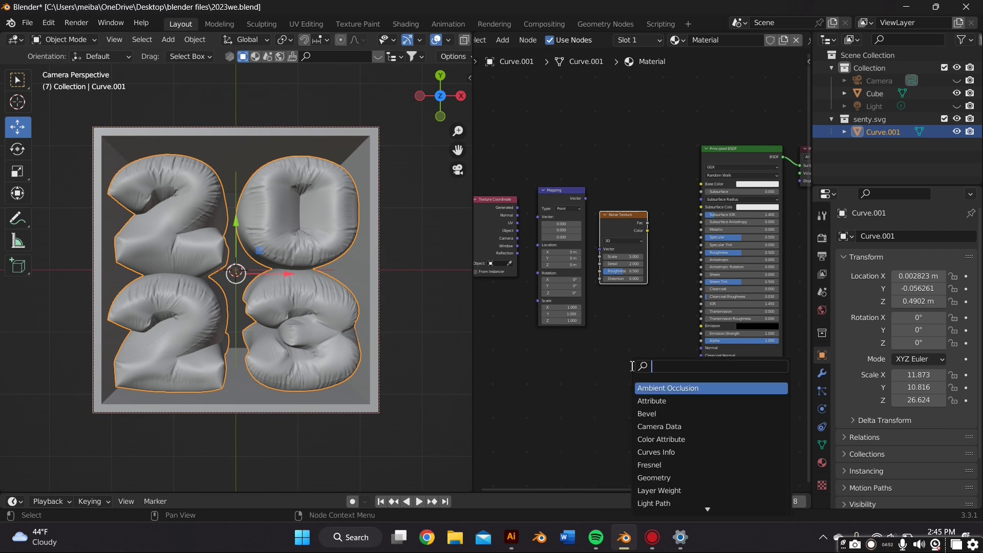
type("color")
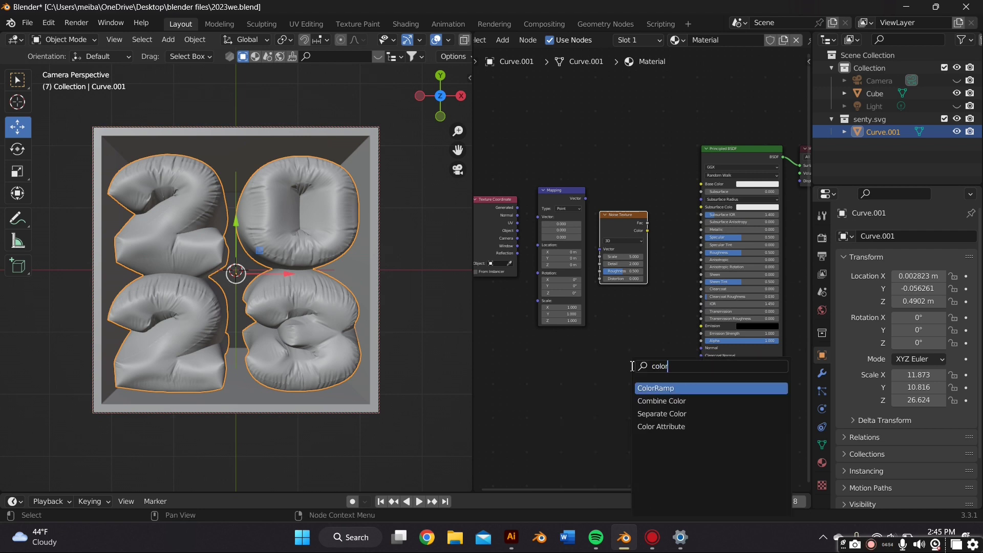
left_click(667, 389)
left_click(643, 344)
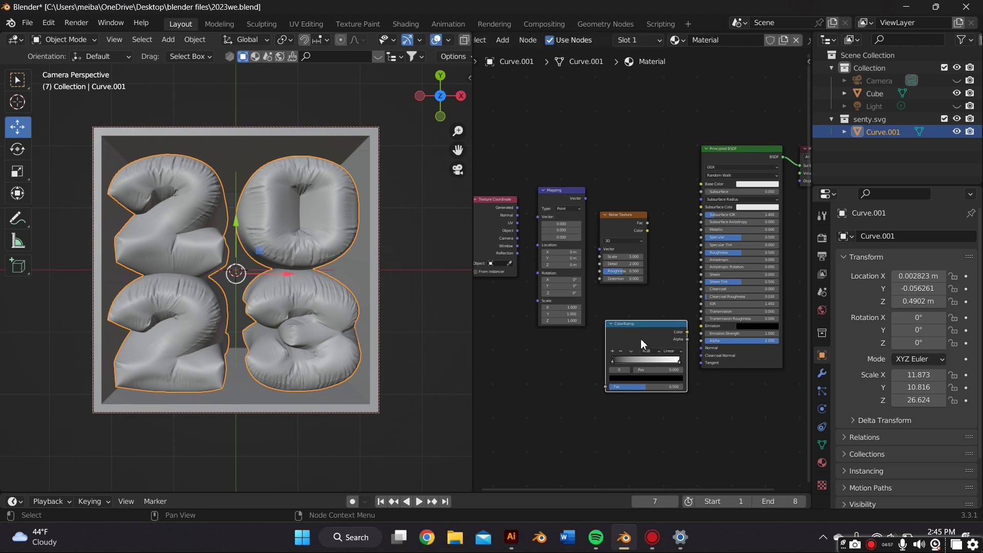
scroll(671, 256, "down", 2)
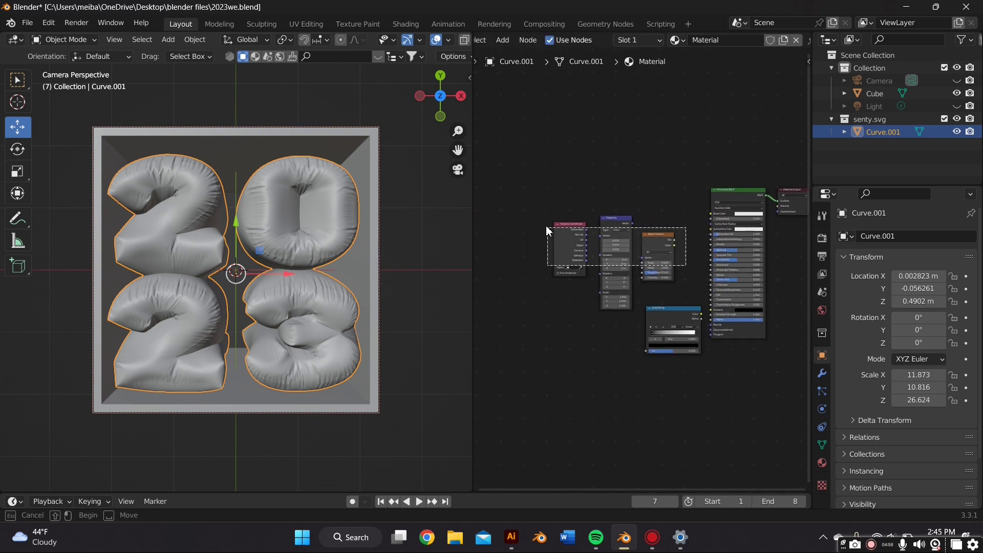
- Shift the Texture Coordinate, Mapping and Noise Texture nodes left and the ColorRamp up
left_click_drag(530, 180, 589, 238)
left_click_drag(662, 307, 712, 200)
scroll(666, 240, "up", 3)
scroll(696, 189, "left", 3)
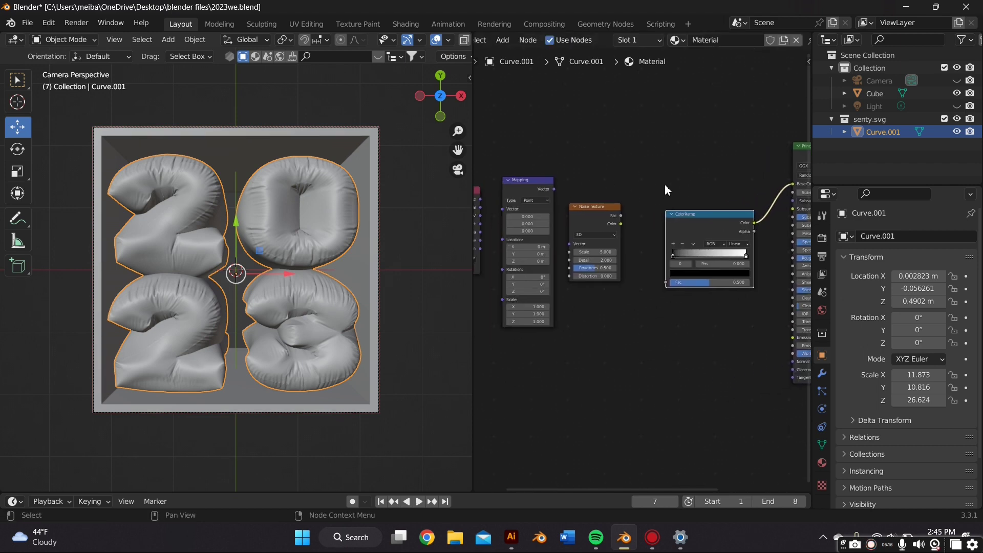
middle_click_drag(666, 189, 724, 194)
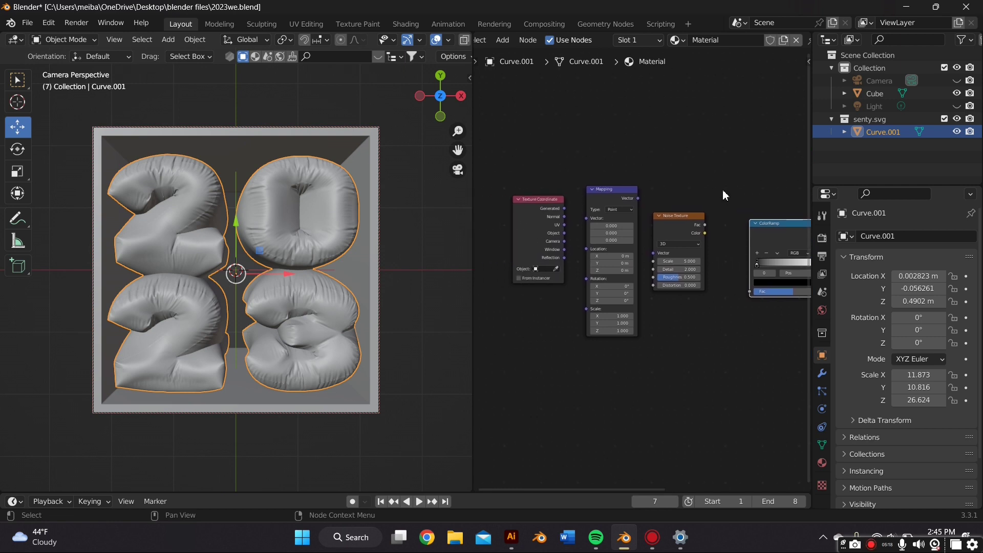
- Link Texture Coordinate UV to Mapping, Mapping to Noise Texture, and Noise Fac to ColorRamp Fac
left_click_drag(563, 224, 586, 218)
middle_click_drag(661, 200, 615, 197)
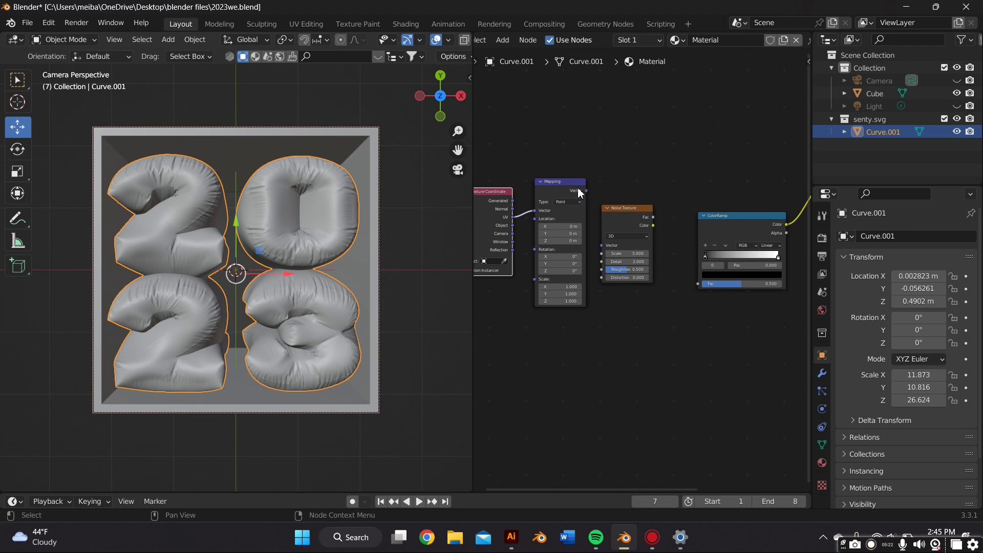
left_click_drag(586, 190, 602, 245)
middle_click_drag(648, 219, 604, 233)
mouse_move(601, 226)
left_mouse_down()
mouse_move(632, 267)
mouse_move(609, 229)
mouse_move(615, 236)
left_mouse_up()
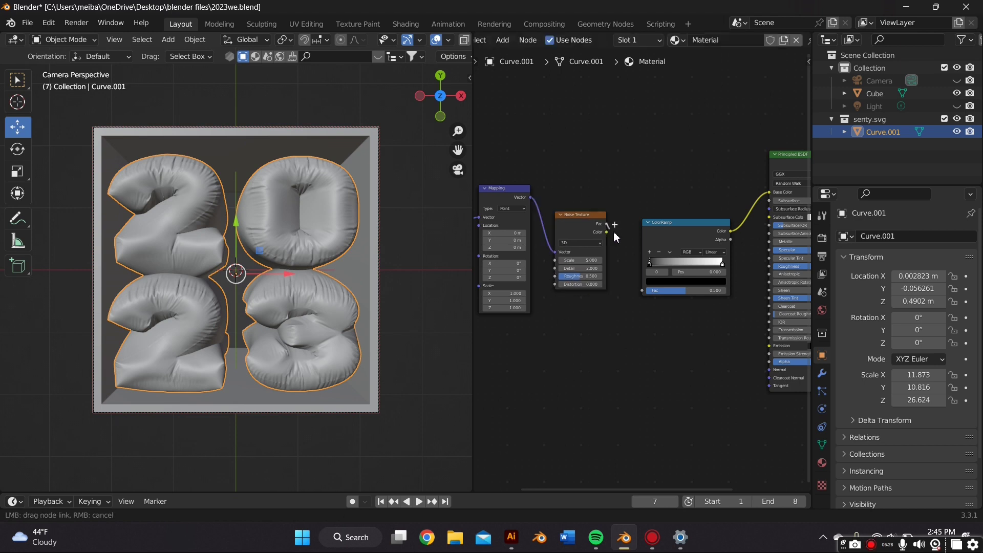
left_click_drag(633, 286, 643, 290)
middle_click_drag(679, 195, 621, 210)
scroll(353, 46, "down", 4)
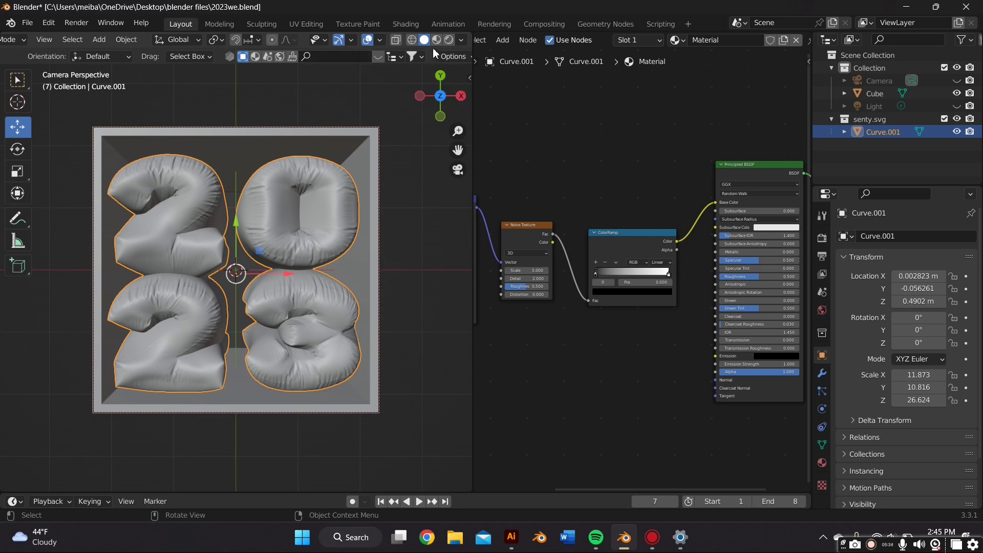
- Switch to Material Preview and move the ColorRamp link from Base Color to Roughness
left_click(437, 40)
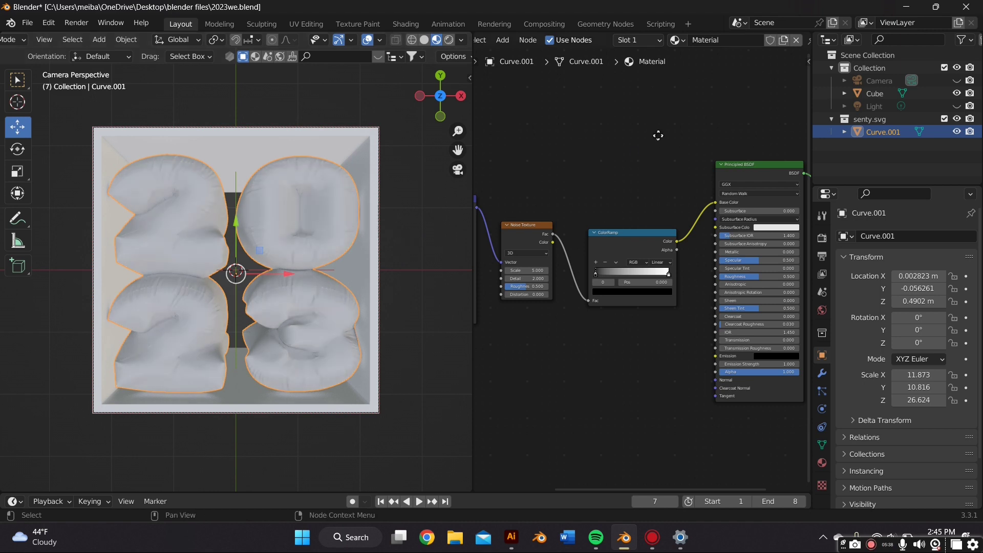
middle_click_drag(680, 218, 636, 207)
scroll(635, 208, "up", 3)
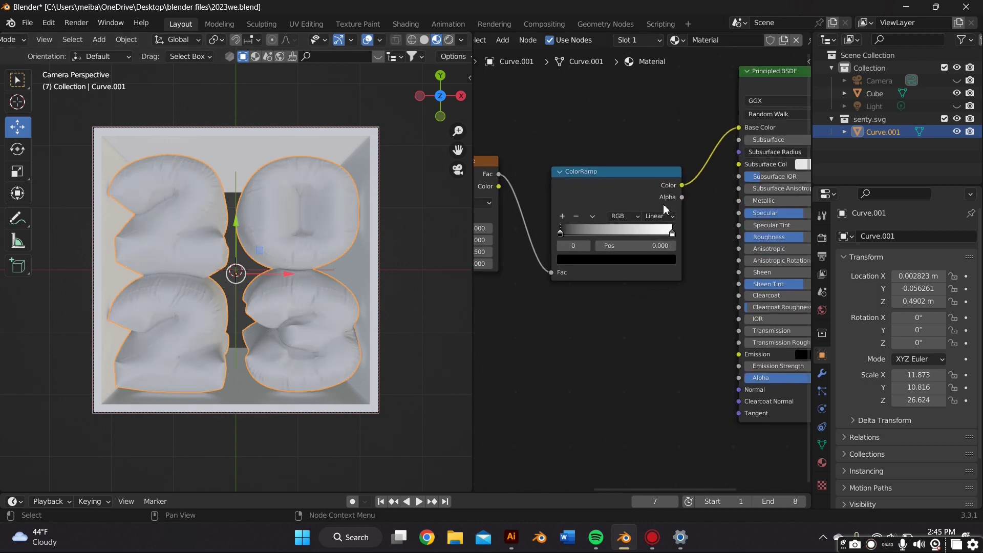
middle_click_drag(682, 171, 653, 176)
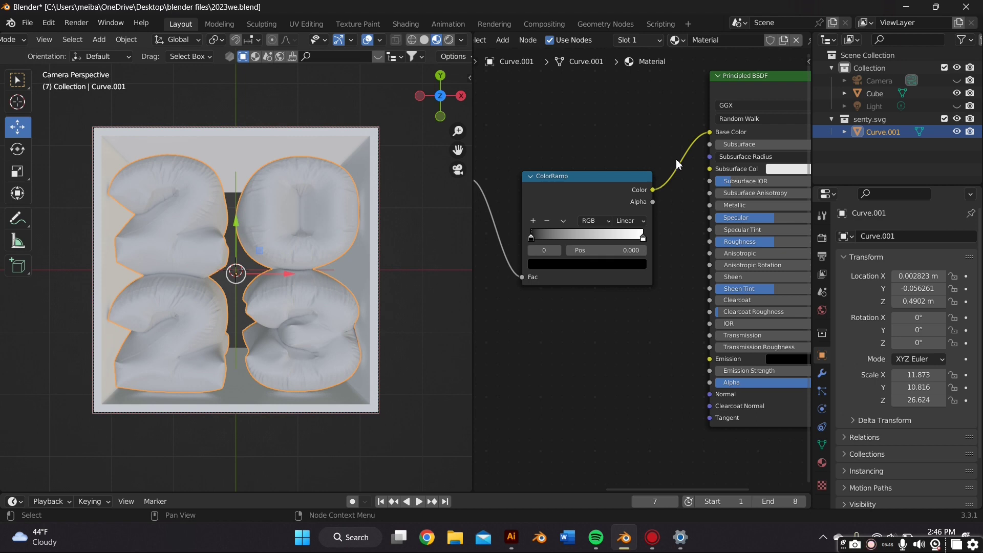
left_click_drag(710, 133, 710, 247)
scroll(629, 143, "down", 2)
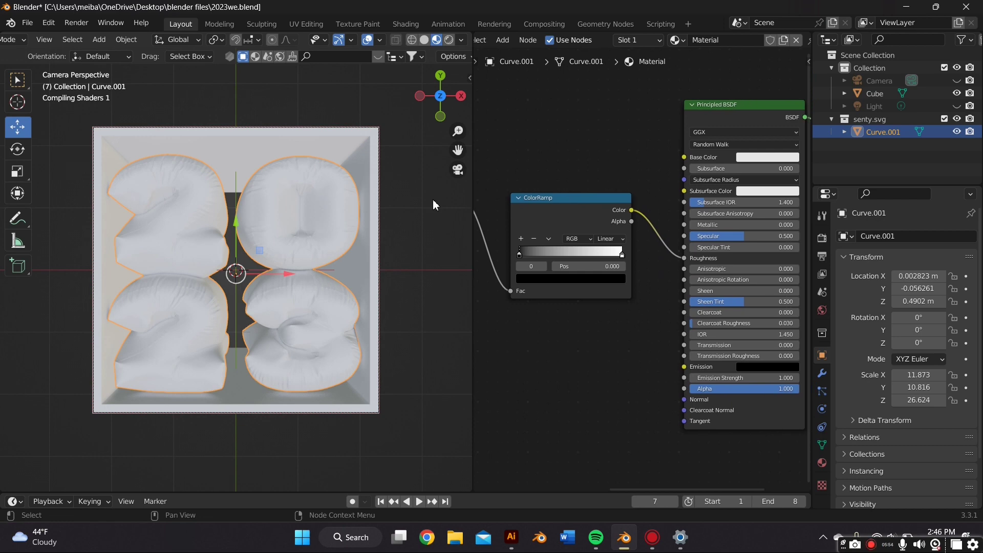
- Set the Principled BSDF Base Color to red
left_click(760, 159)
left_click(770, 171)
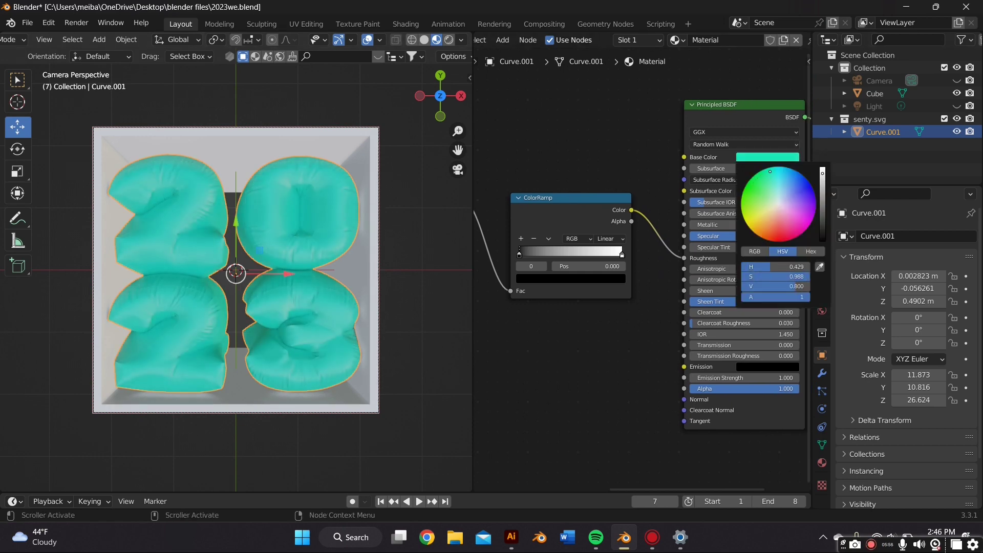
left_click_drag(769, 167, 763, 236)
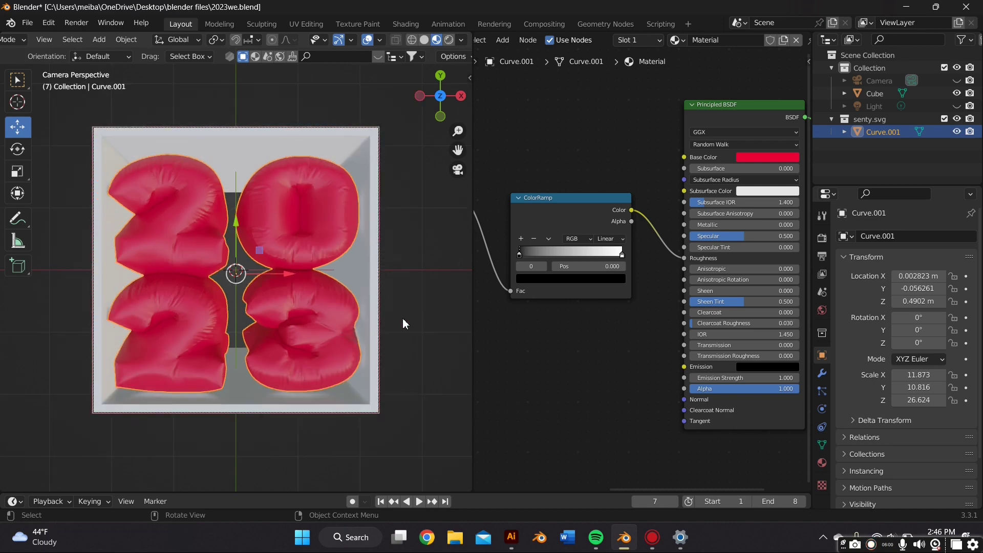
- Drag the ColorRamp's black stop up to 0.484
scroll(567, 325, "up", 1)
middle_click_drag(567, 325, 596, 308)
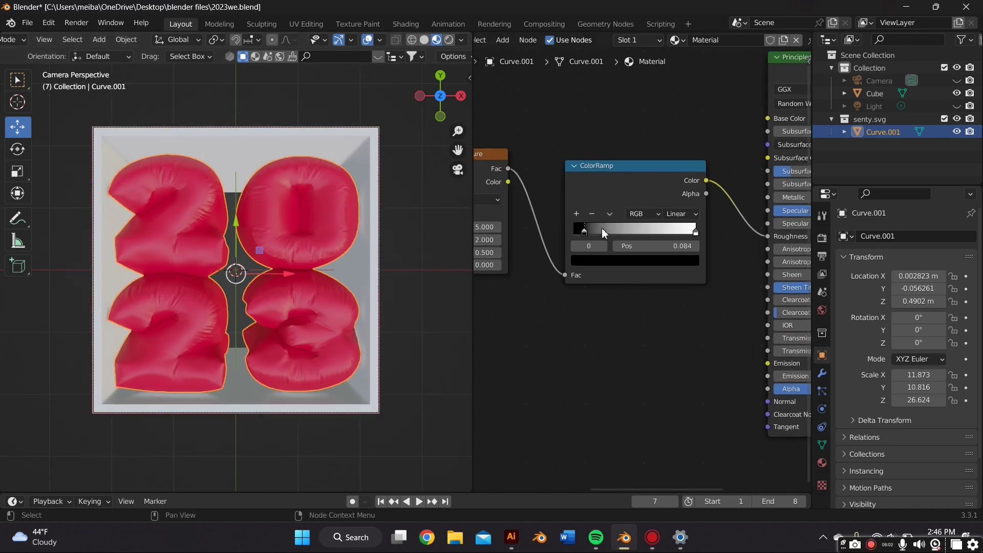
mouse_move(602, 231)
left_mouse_down()
mouse_move(649, 232)
mouse_move(579, 234)
mouse_move(617, 256)
left_mouse_up()
middle_click_drag(592, 302, 667, 306)
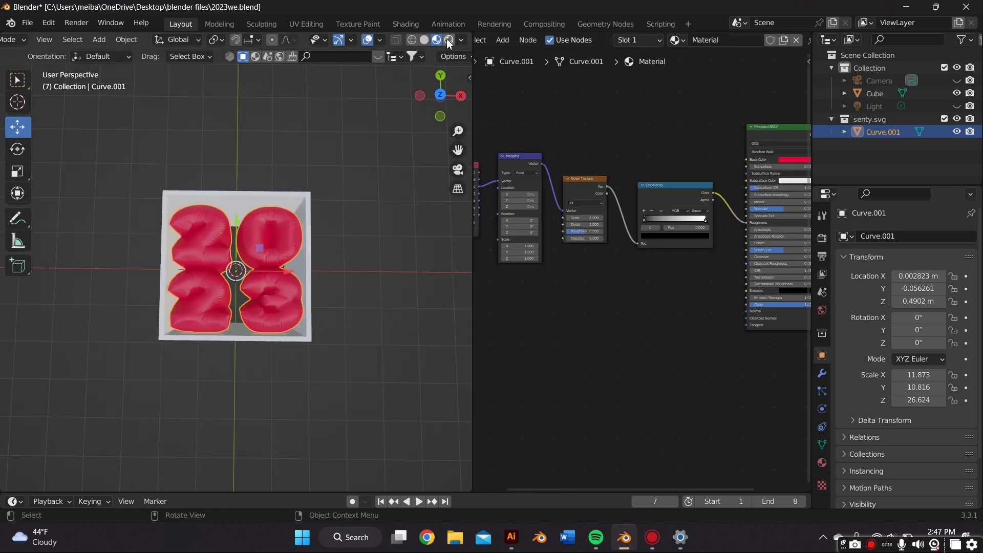
- Switch to Rendered view and delete the World's Environment Texture node
left_click(449, 41)
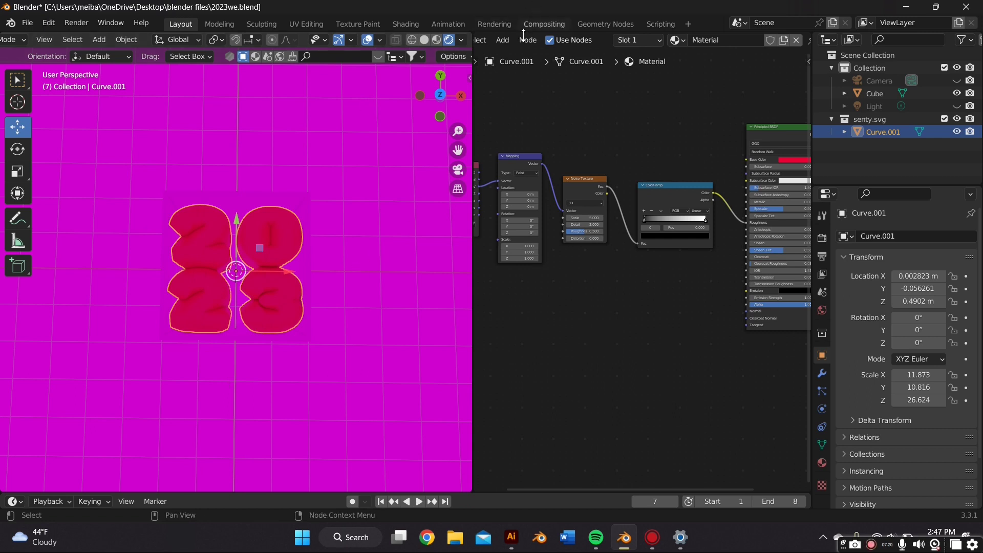
scroll(548, 41, "up", 5)
left_click(548, 41)
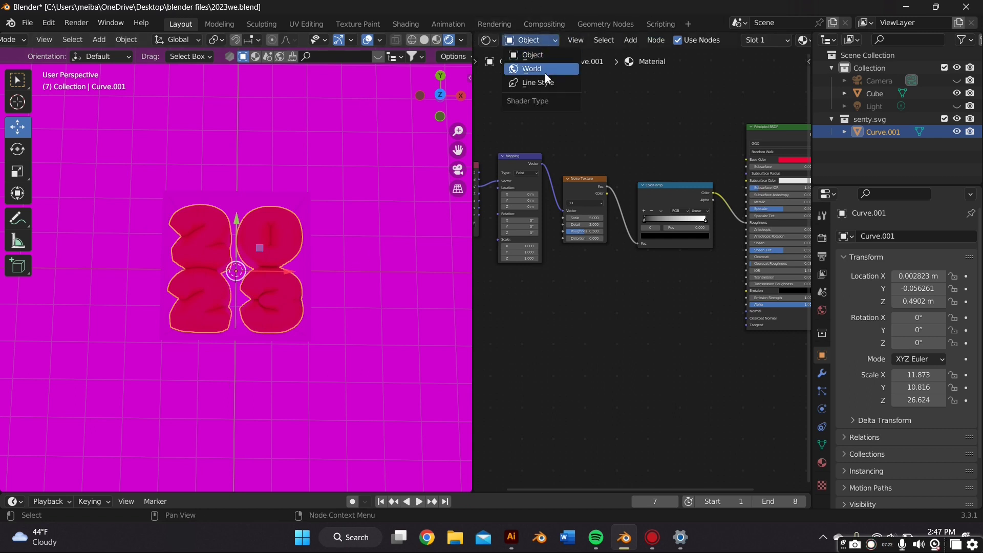
left_click(545, 71)
middle_click_drag(617, 120, 533, 151)
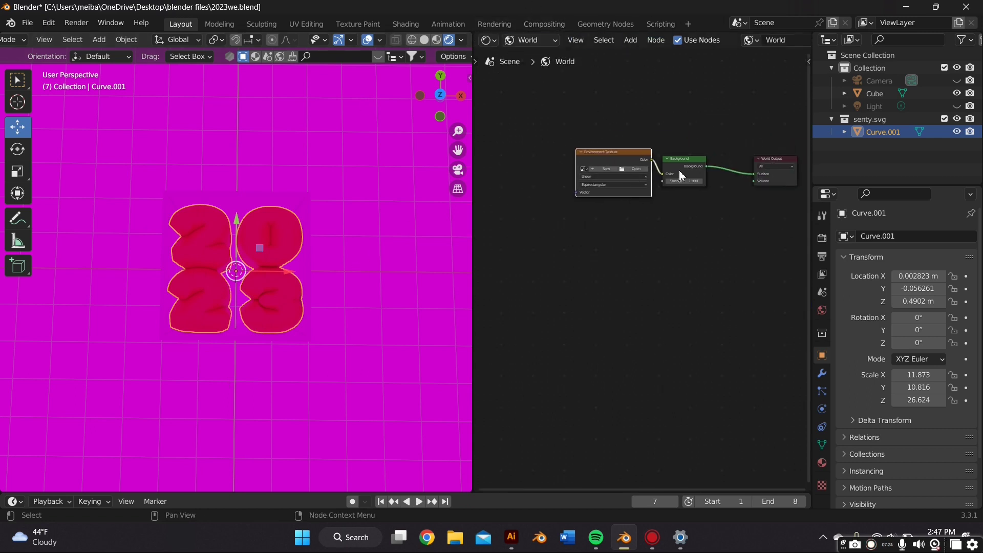
left_click_drag(663, 175, 636, 186)
left_click_drag(624, 154, 590, 153)
key("x")
- Set the World Background colour to near-black
scroll(604, 181, "up", 2)
middle_click_drag(605, 181, 597, 256)
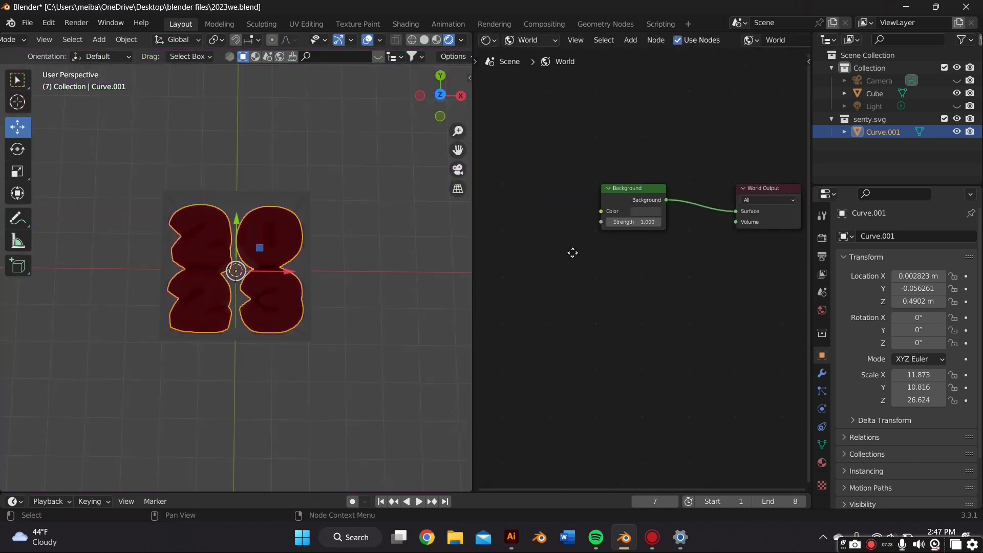
left_click(643, 221)
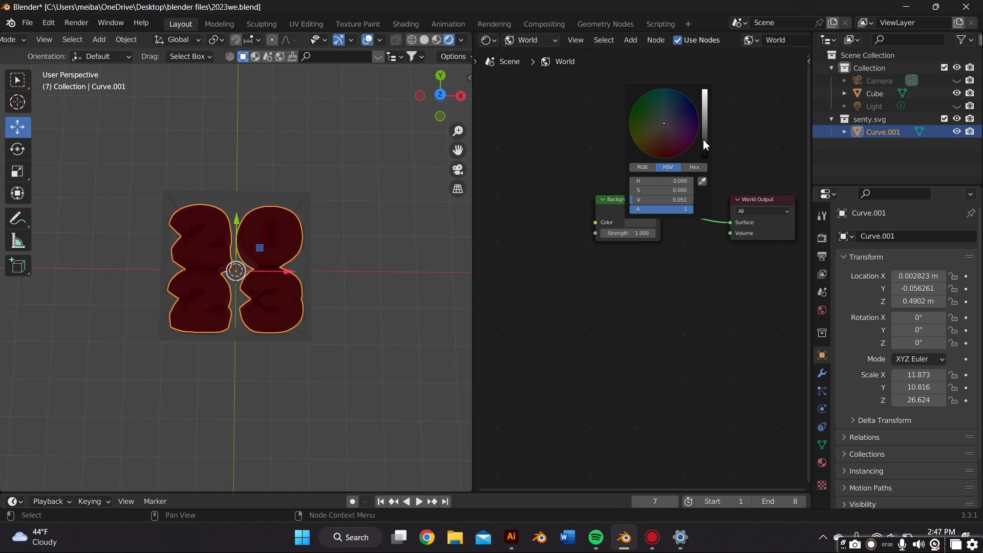
left_click_drag(702, 140, 704, 156)
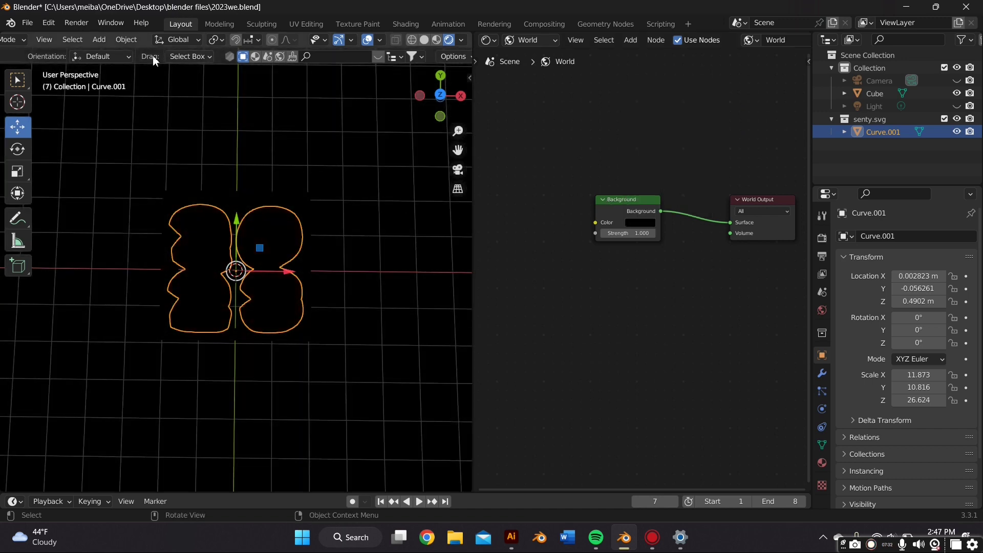
- Add a Spot light and lift it high above the boxed 2023 letters
left_click(99, 41)
mouse_move(139, 195)
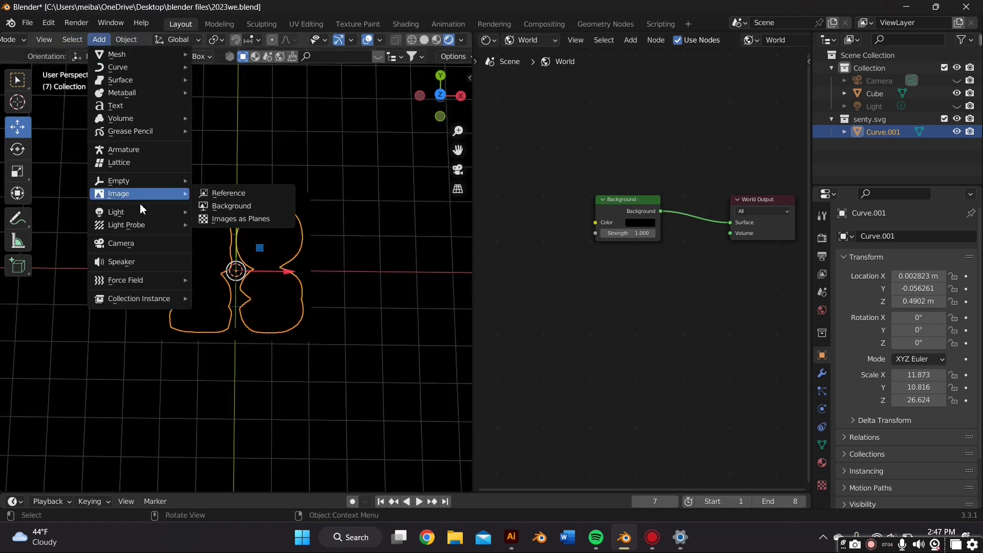
mouse_move(132, 216)
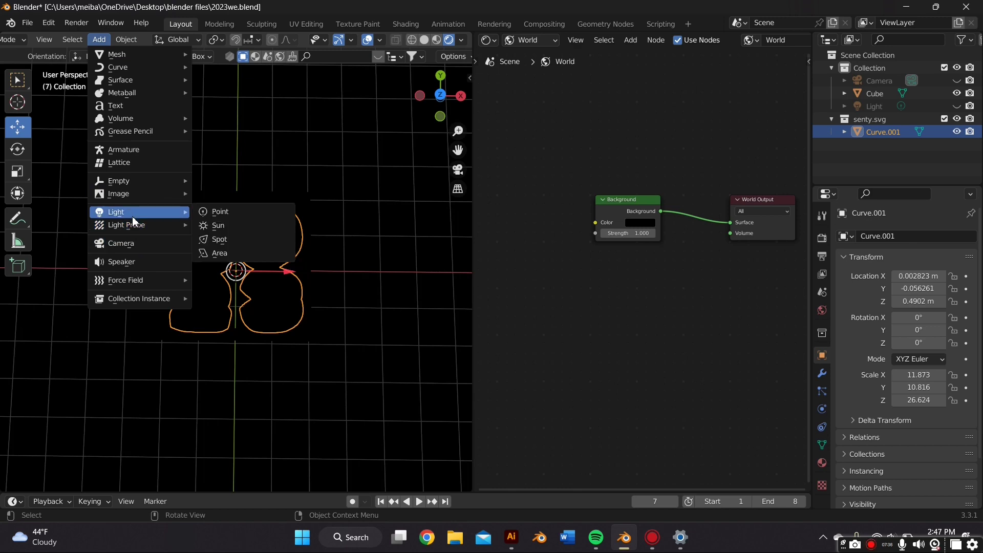
left_click(227, 238)
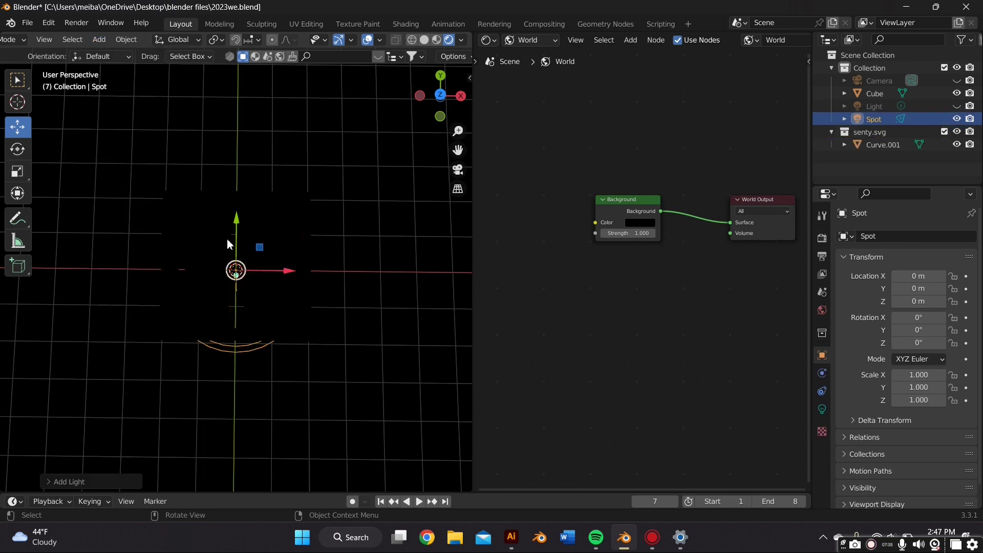
mouse_move(226, 239)
middle_mouse_down()
mouse_move(269, 188)
mouse_move(228, 231)
middle_mouse_up()
left_click_drag(238, 236, 314, 159)
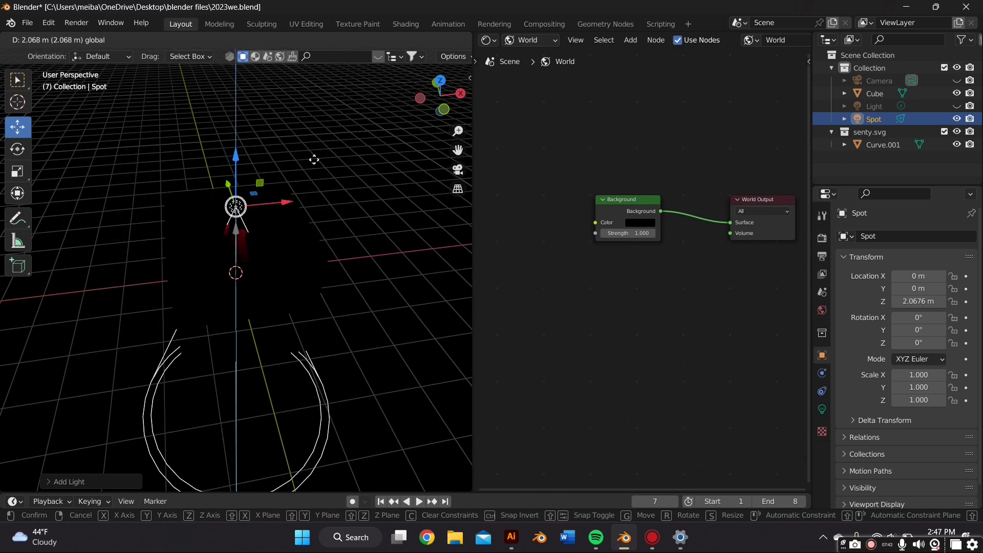
middle_click_drag(314, 159, 348, 217)
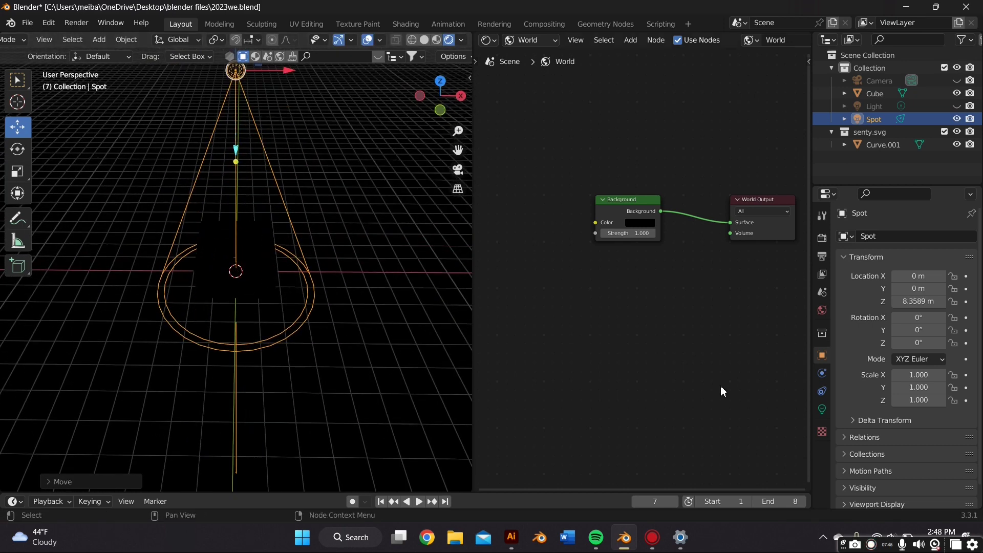
- Set the Spot light's Power to 100 W, then raise it to 126.4 W
left_click(821, 412)
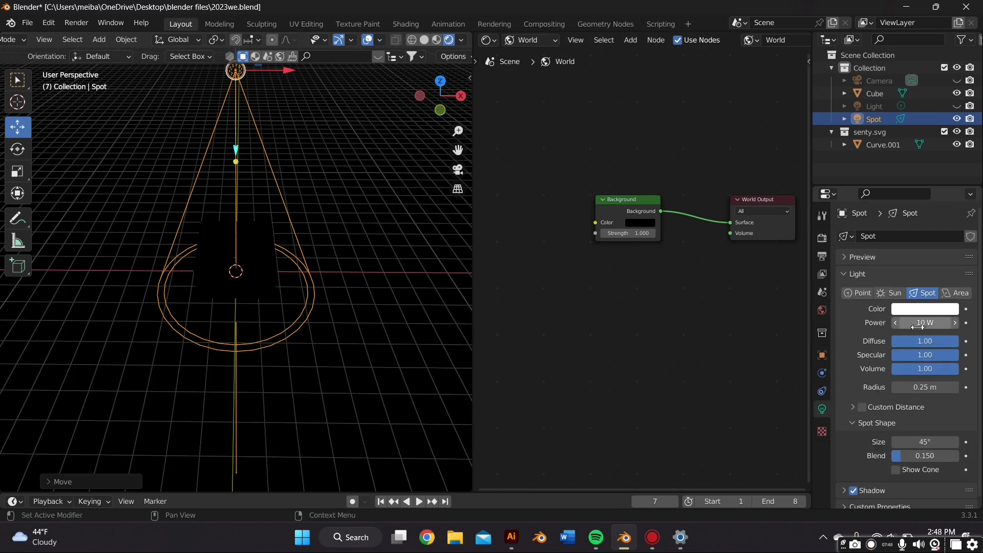
left_click(917, 327)
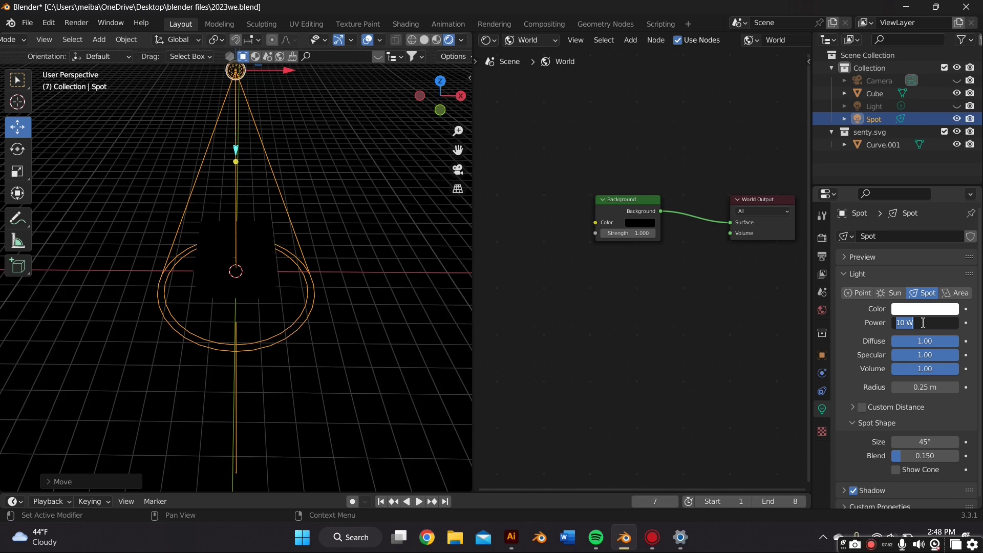
type("100")
key("Return")
middle_click_drag(326, 248, 292, 307)
left_click_drag(920, 322, 933, 322)
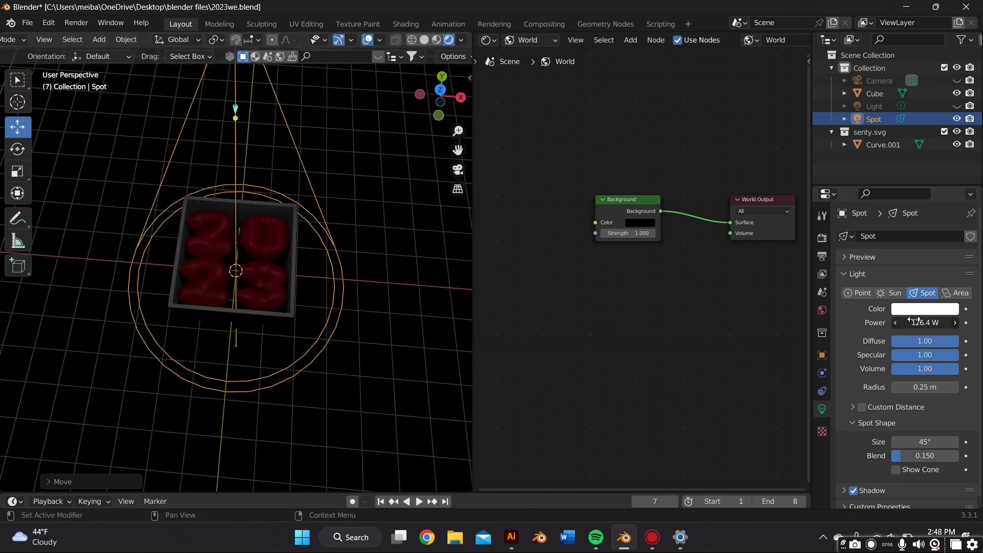
middle_click_drag(328, 221, 242, 132)
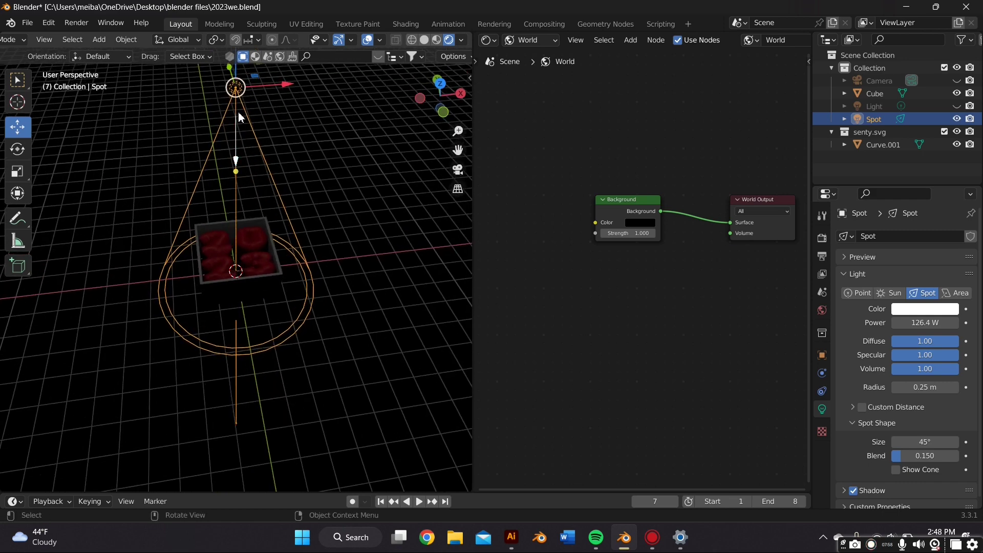
- Duplicate the spot light as Spot.001, shift it along X, and make it an Area light
key("ctrl+c")
key("ctrl+v")
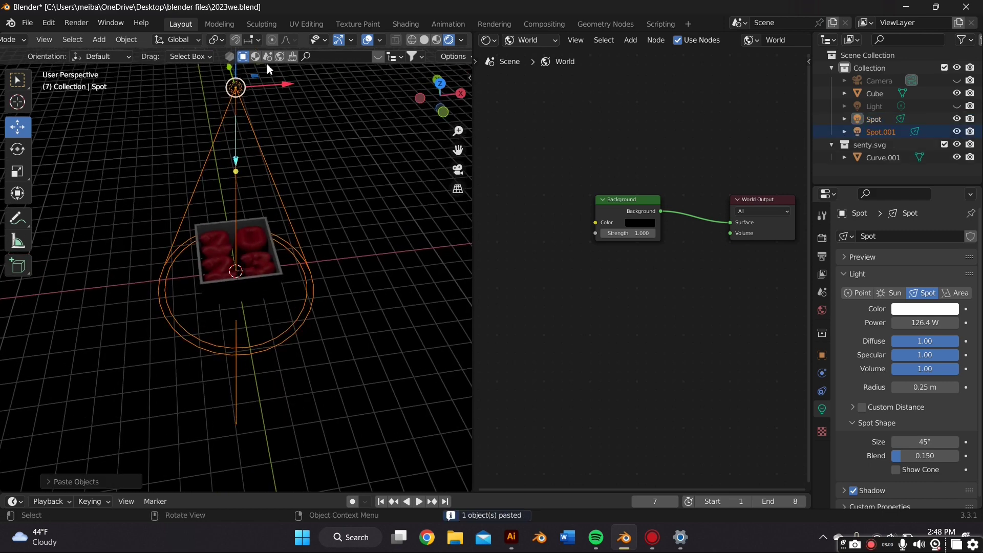
left_click_drag(272, 87, 370, 80)
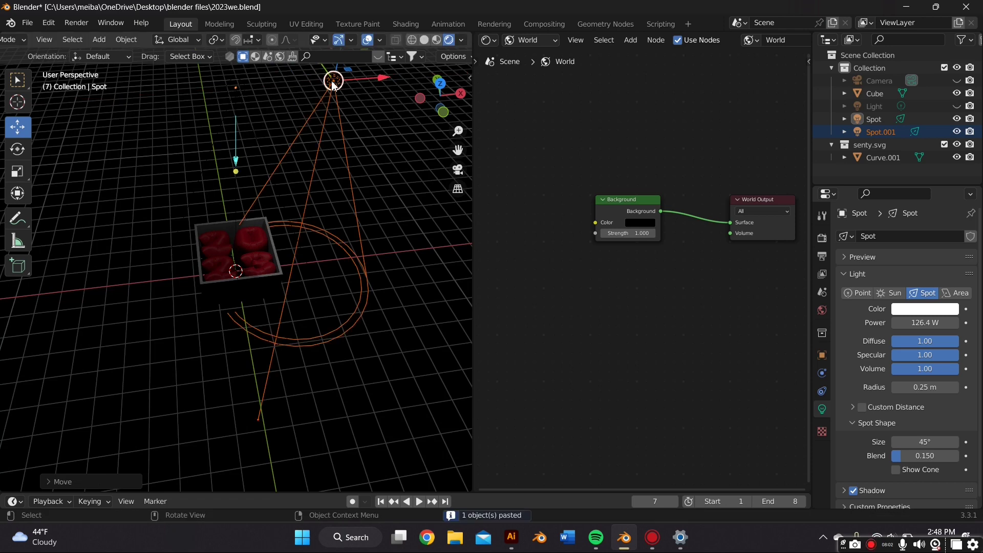
left_click(955, 293)
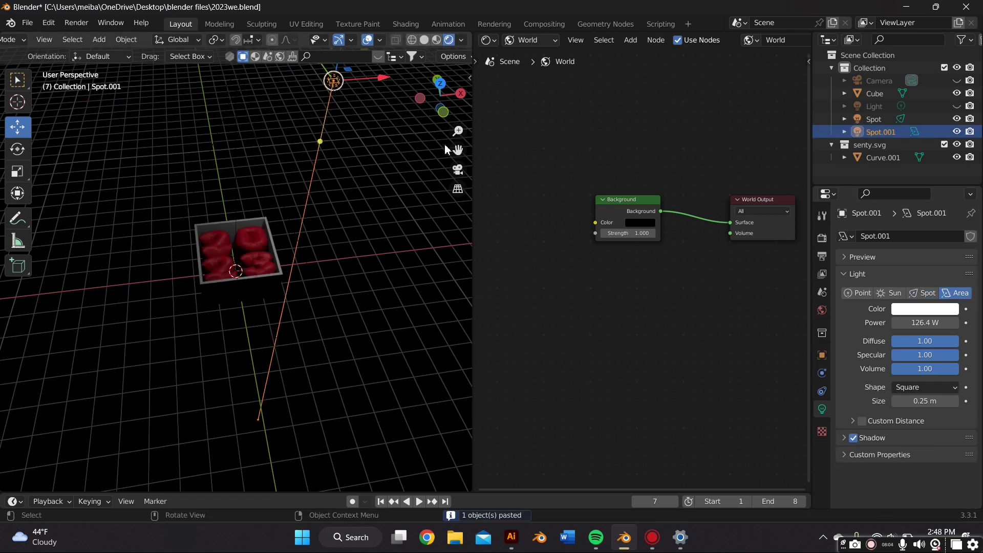
- Lower the new area light along Z toward the box
left_click_drag(339, 85, 277, 169)
scroll(257, 214, "up", 5)
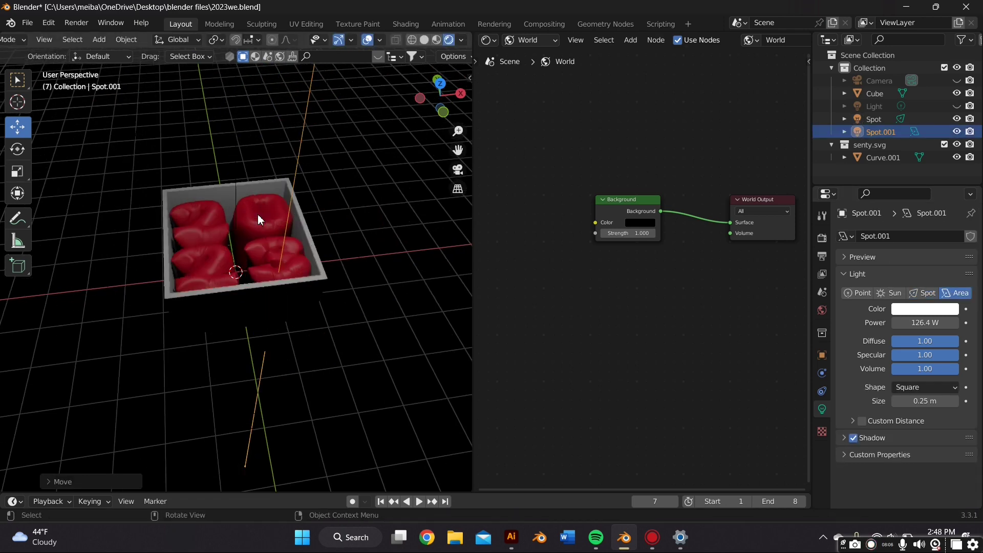
scroll(328, 228, "down", 5)
left_click_drag(304, 137, 307, 205)
middle_click_drag(307, 205, 342, 287)
scroll(312, 266, "up", 5)
scroll(308, 270, "up", 4)
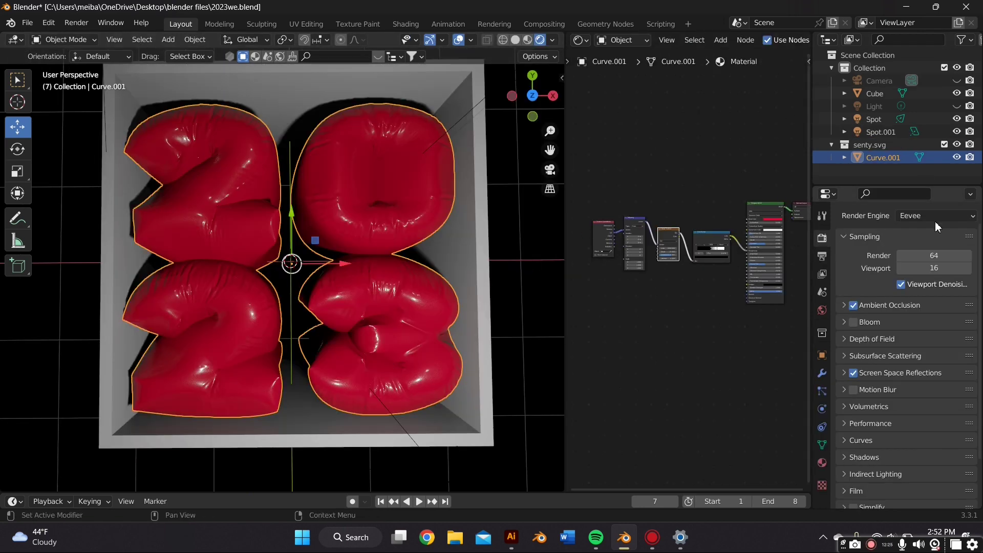
- Set the render engine to Cycles and bring up the Device options
scroll(929, 289, "up", 1)
left_click(915, 237)
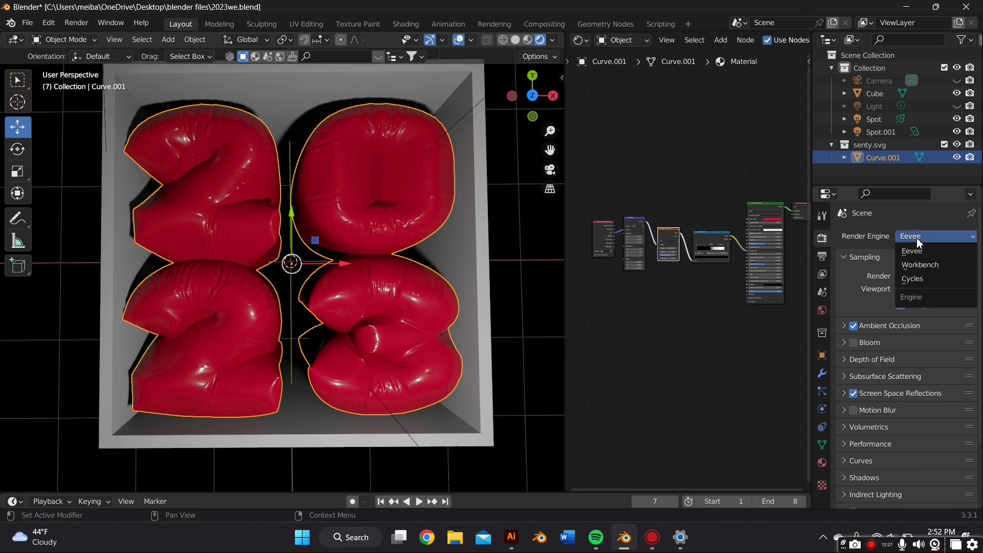
key("Return")
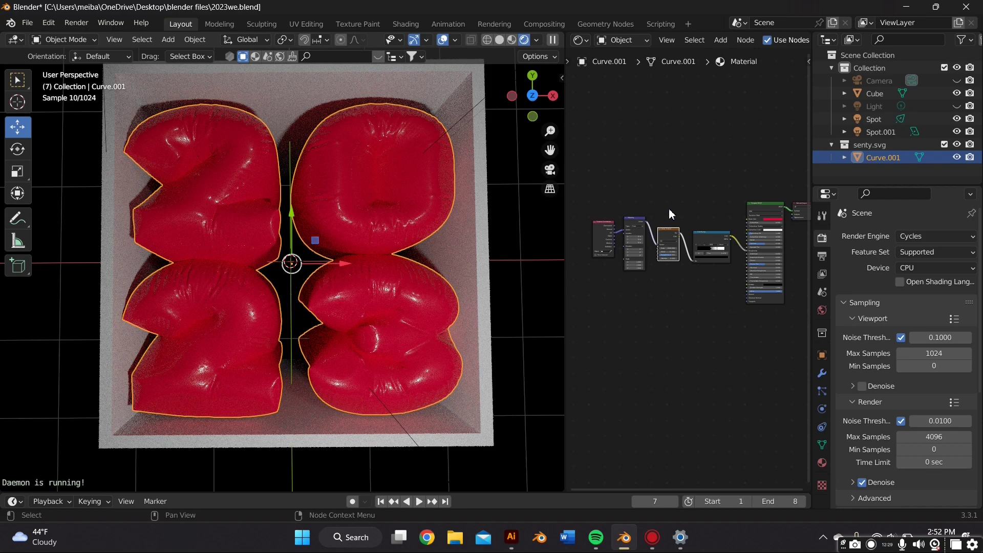
left_click(935, 268)
- Set Device to GPU Compute and change the letters' Base Color from red to pink
left_click(917, 296)
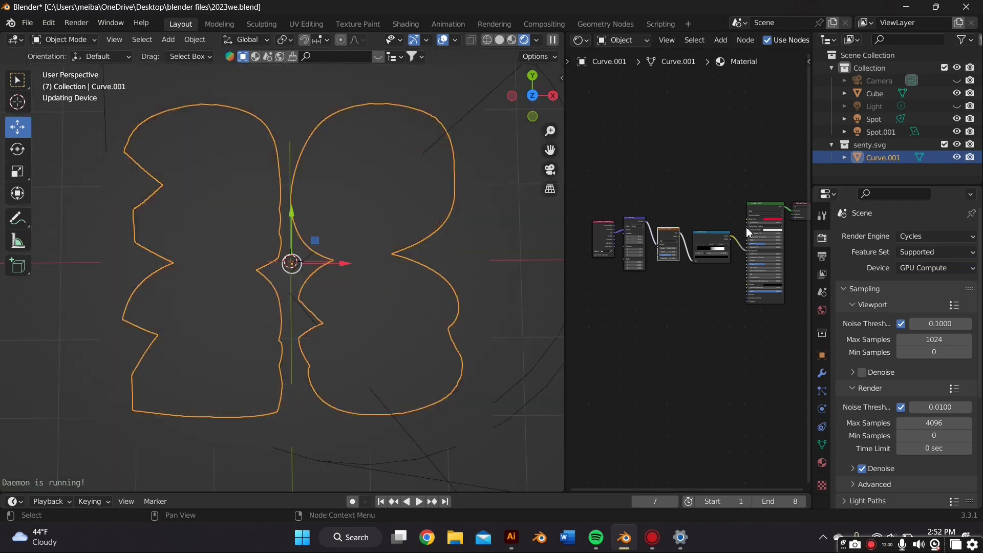
scroll(386, 357, "up", 6)
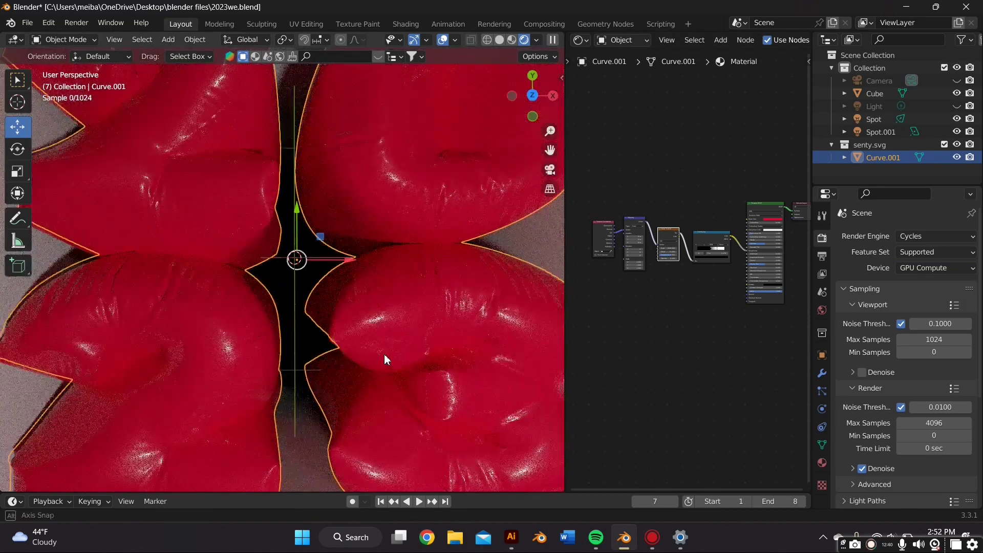
scroll(379, 341, "up", 4)
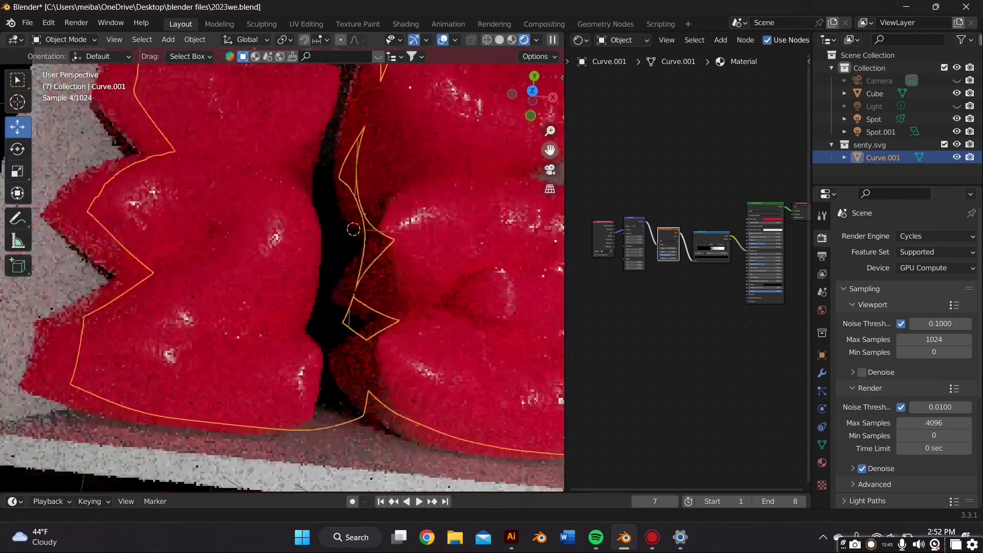
scroll(379, 287, "down", 3)
scroll(724, 244, "up", 6)
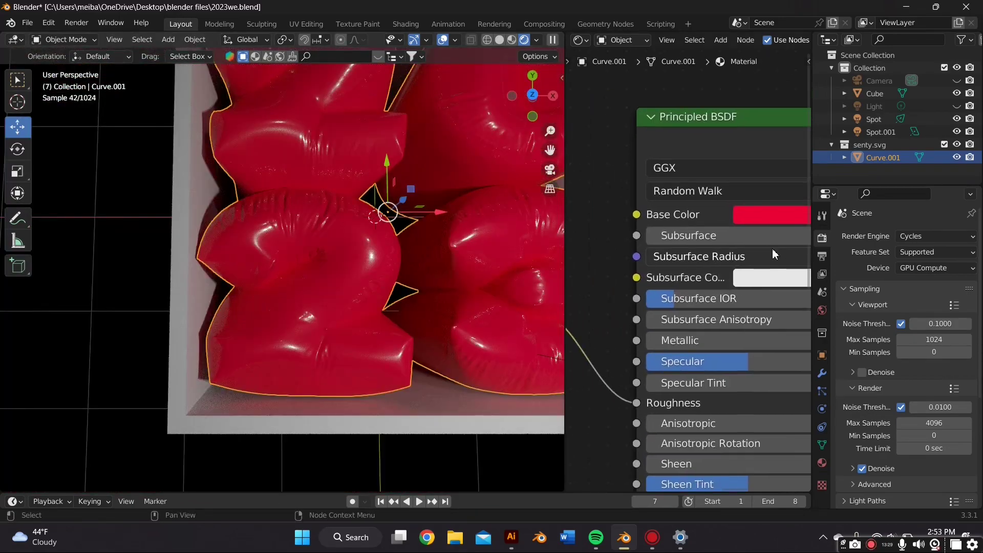
scroll(772, 248, "down", 1)
left_click(709, 220)
left_click(770, 318)
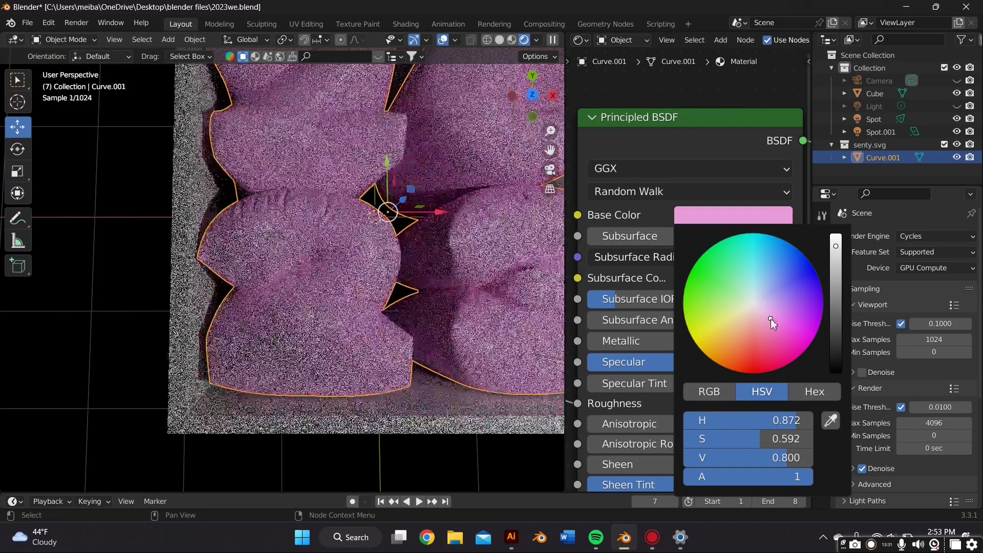
- Move the ColorRamp black stop right and the white stop to 0.596
middle_click_drag(442, 256, 435, 231)
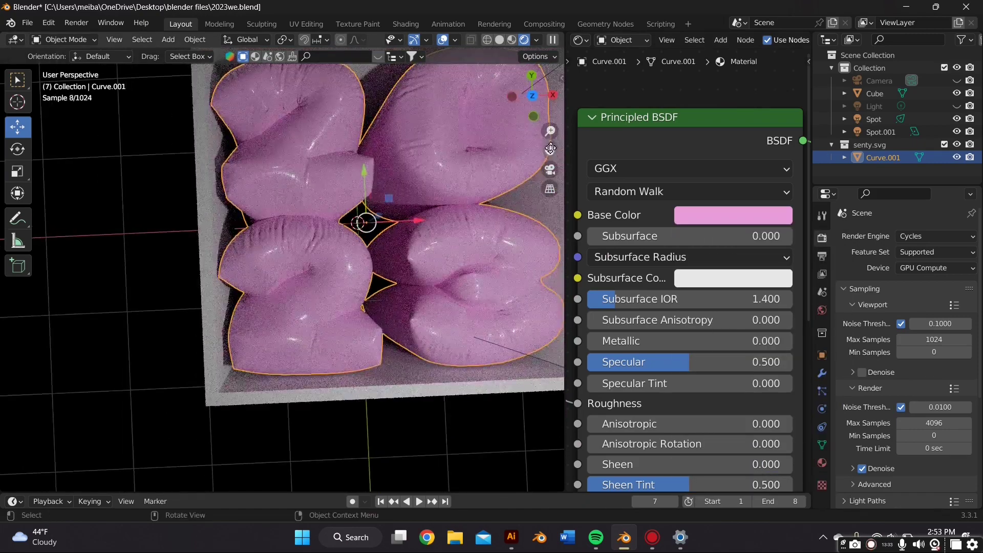
left_click_drag(550, 149, 502, 156)
middle_click_drag(665, 208, 714, 156)
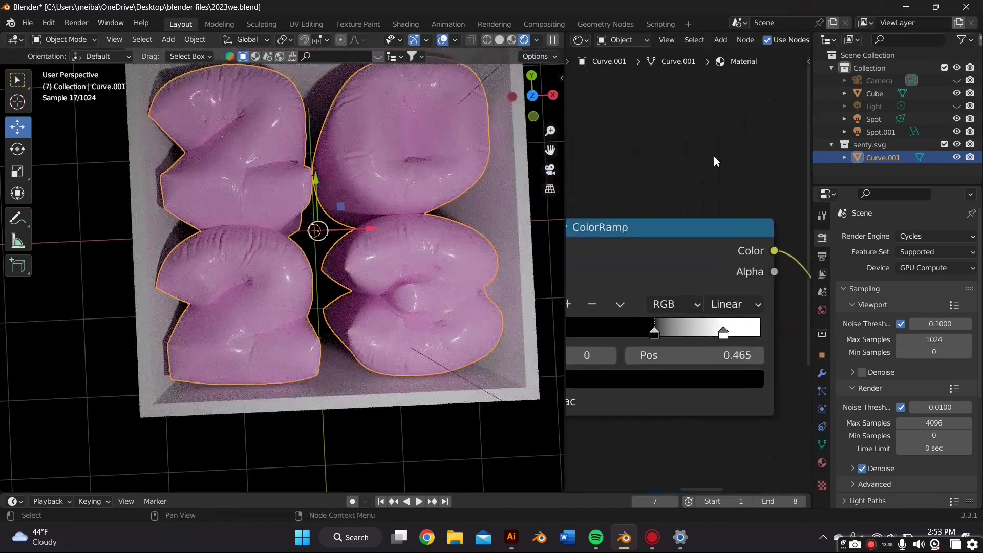
mouse_move(654, 331)
left_mouse_down()
mouse_move(664, 342)
mouse_move(648, 341)
left_mouse_up()
left_click(724, 335)
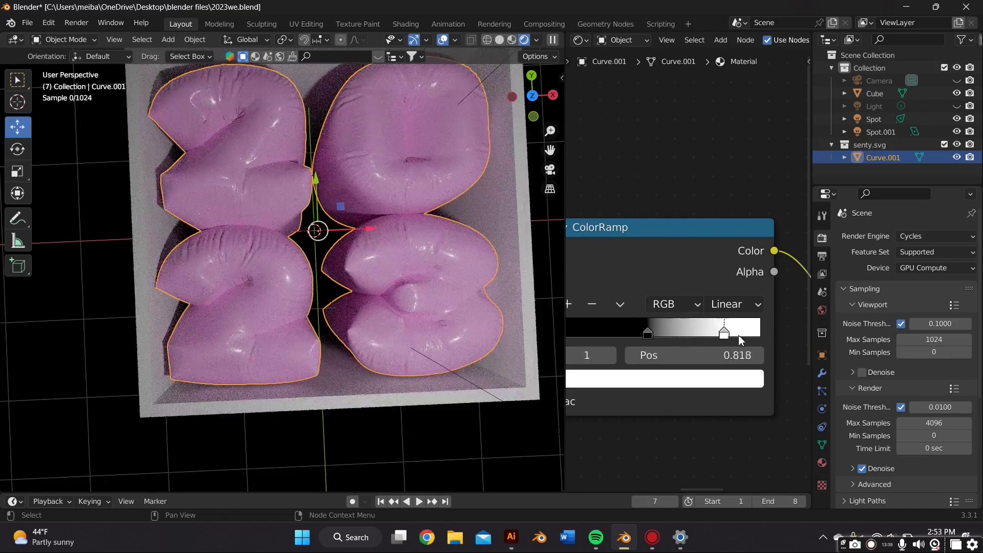
left_click_drag(741, 341, 681, 339)
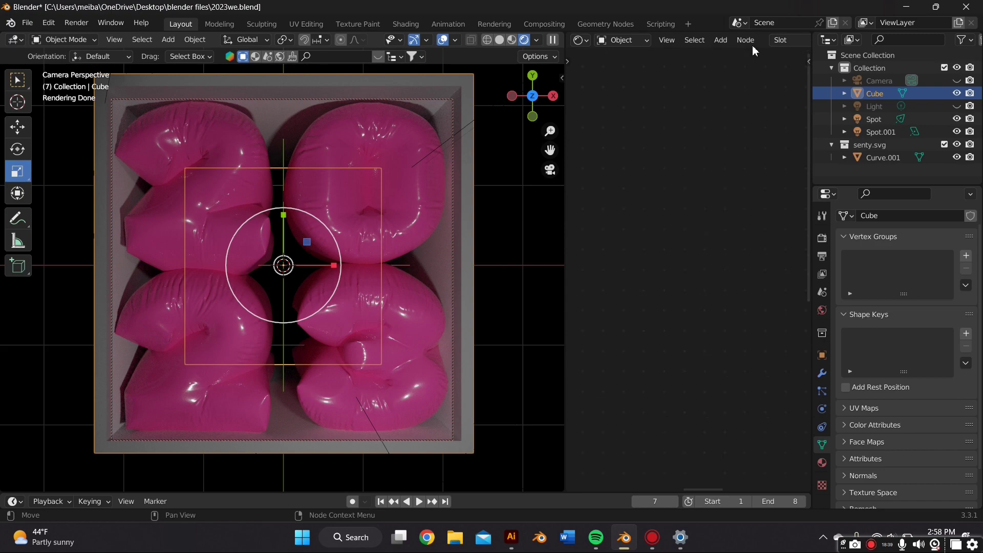
- Tint the box material's Base Color pink
scroll(707, 45, "down", 5)
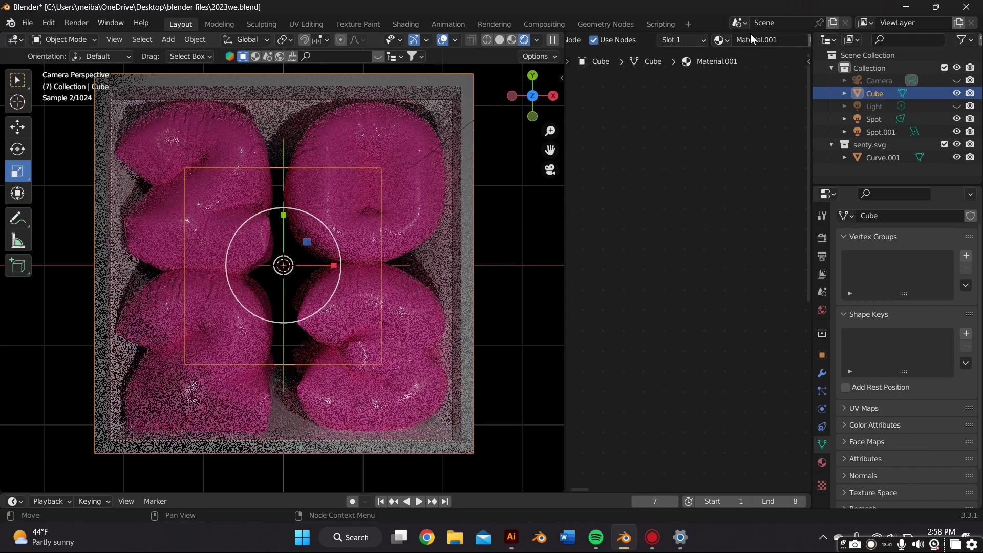
middle_click_drag(694, 162, 608, 171)
scroll(614, 169, "up", 4)
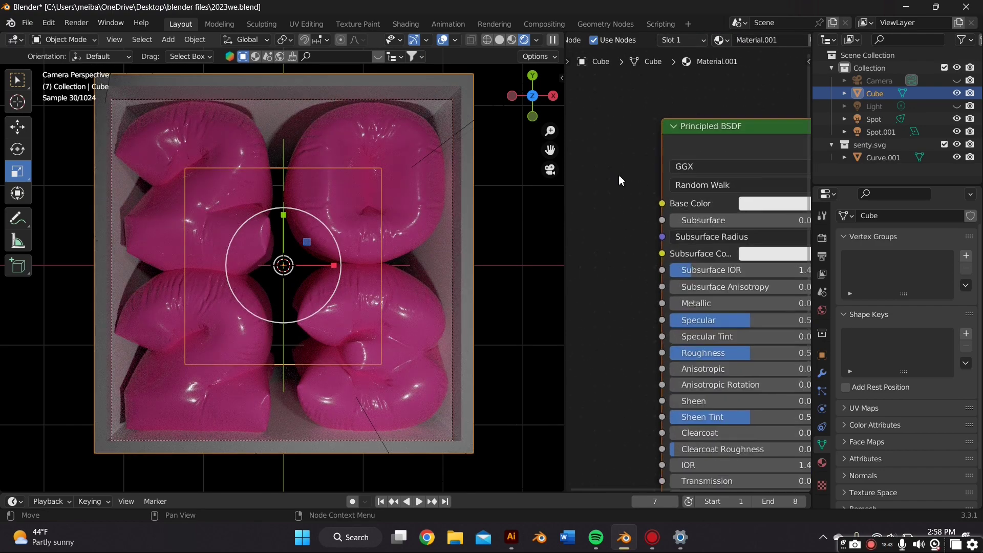
left_click(729, 187)
left_click_drag(762, 270, 764, 281)
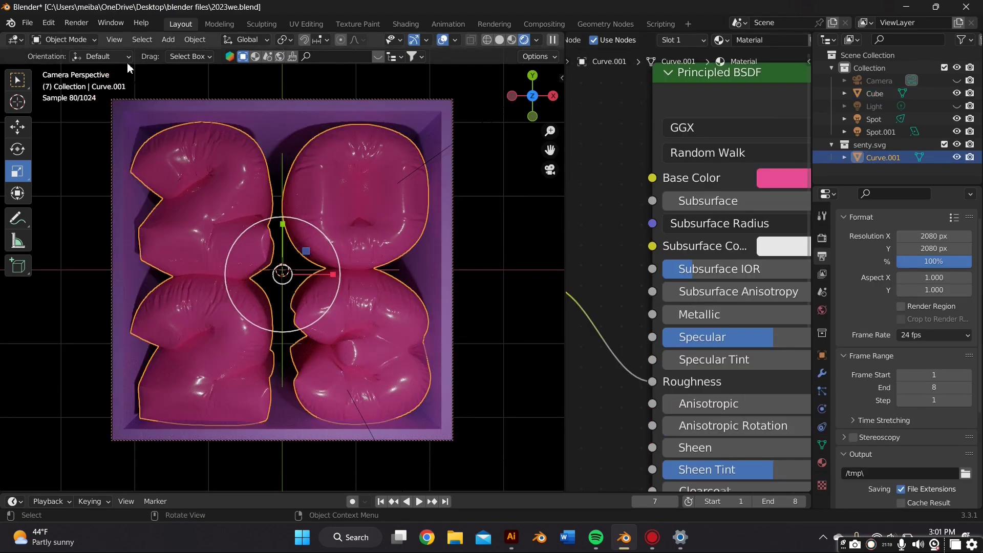
- Render the image via Render > Render Image and pan across the result
left_click(82, 23)
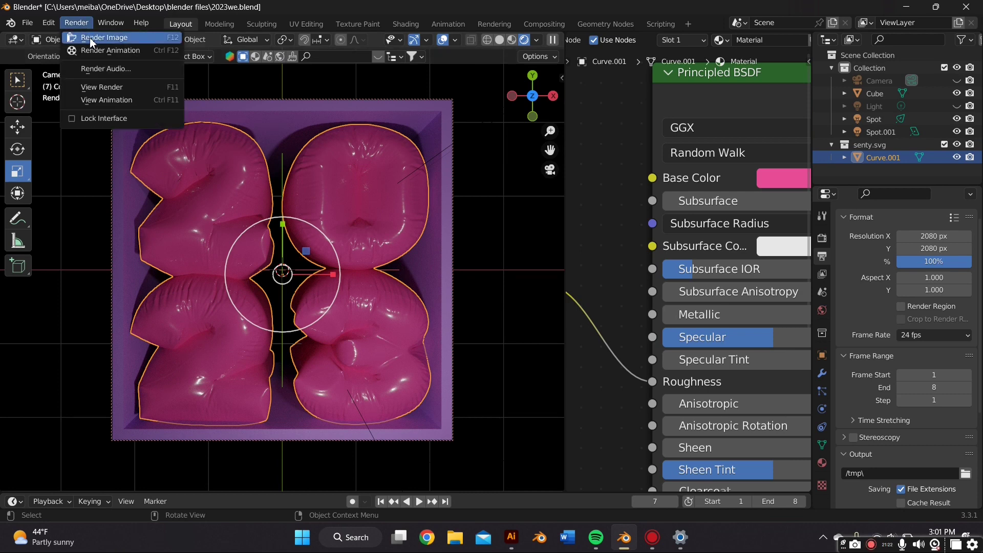
left_click(97, 38)
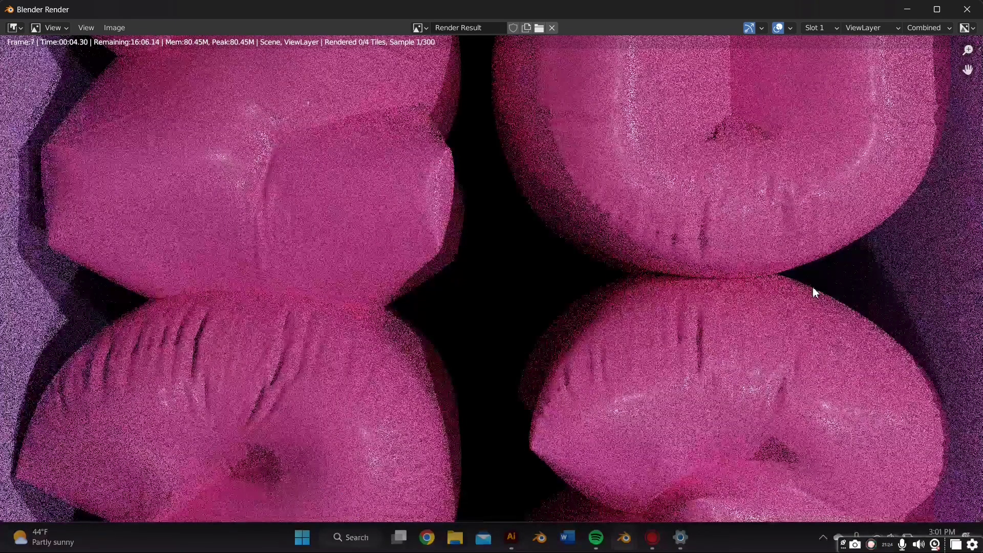
scroll(814, 291, "down", 4)
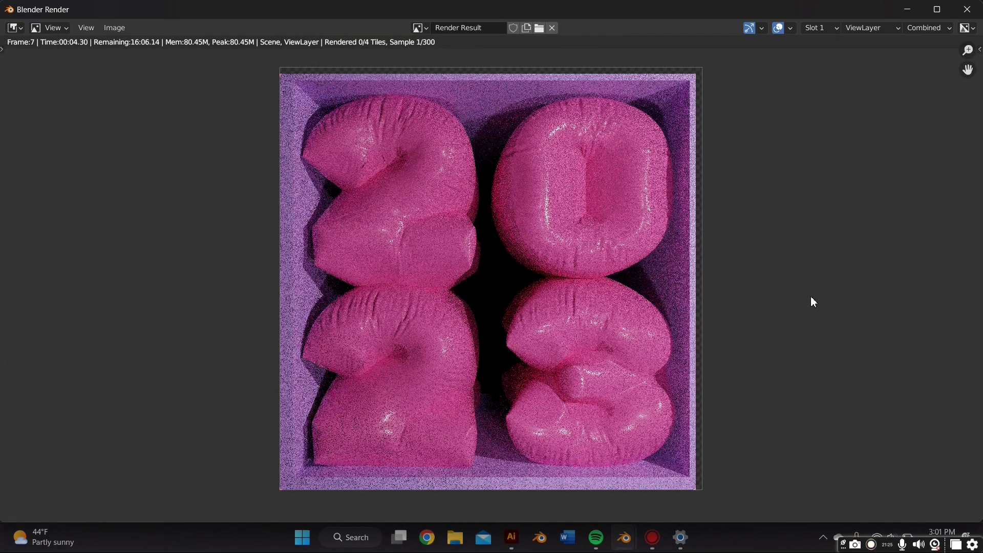
middle_click_drag(814, 302, 798, 299)
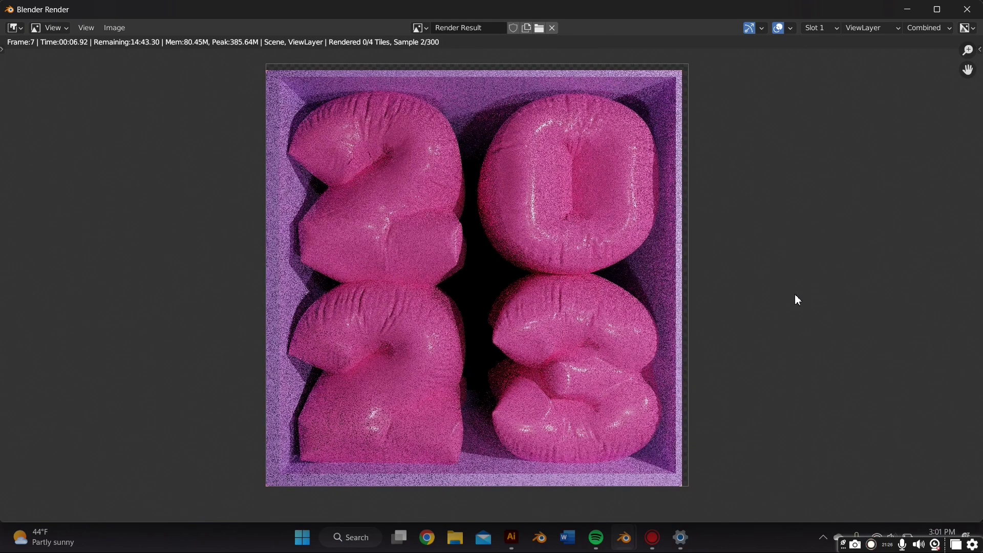